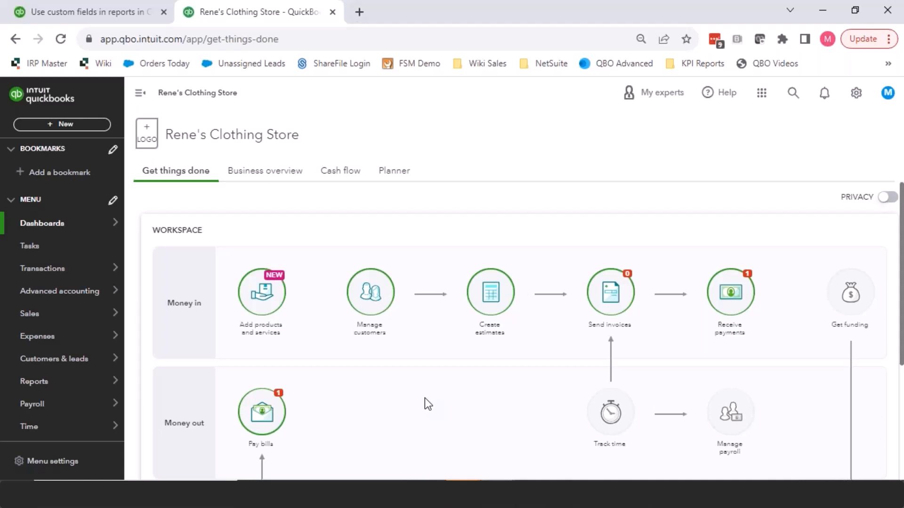
- Open the company's custom fields list
click(697, 479)
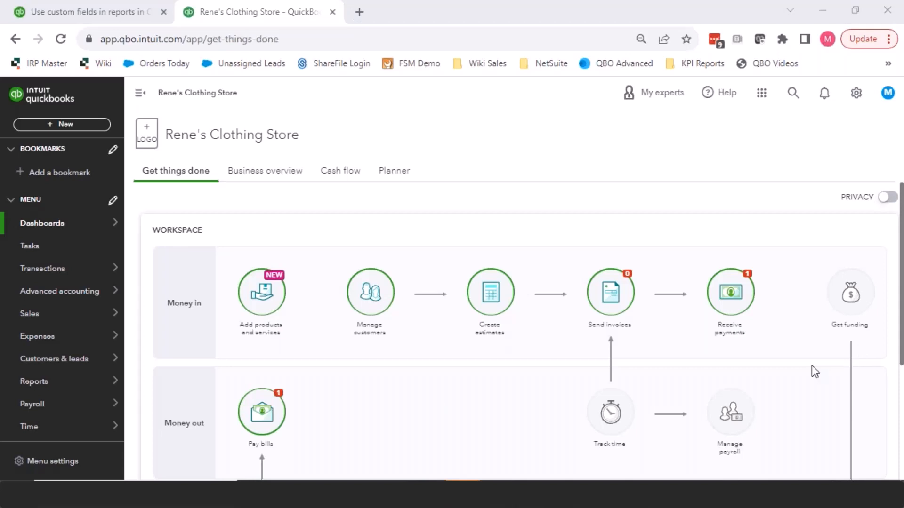
click(856, 93)
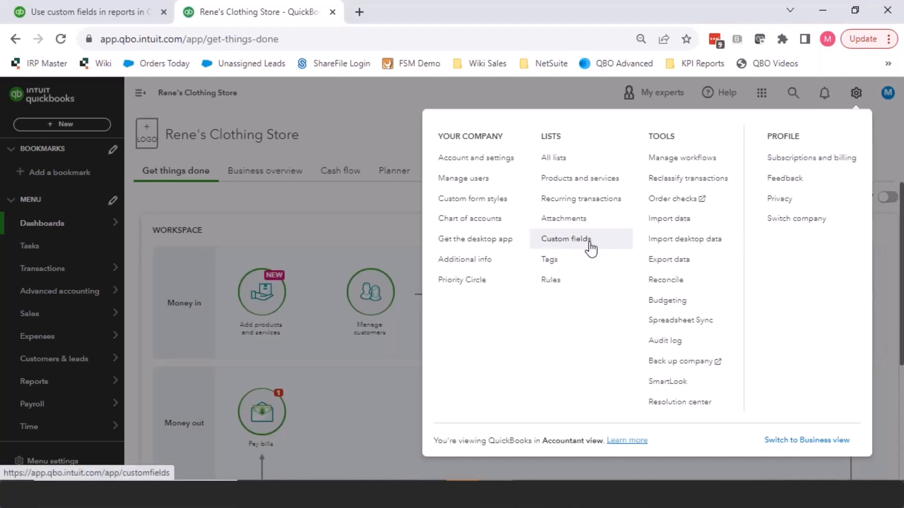
click(566, 240)
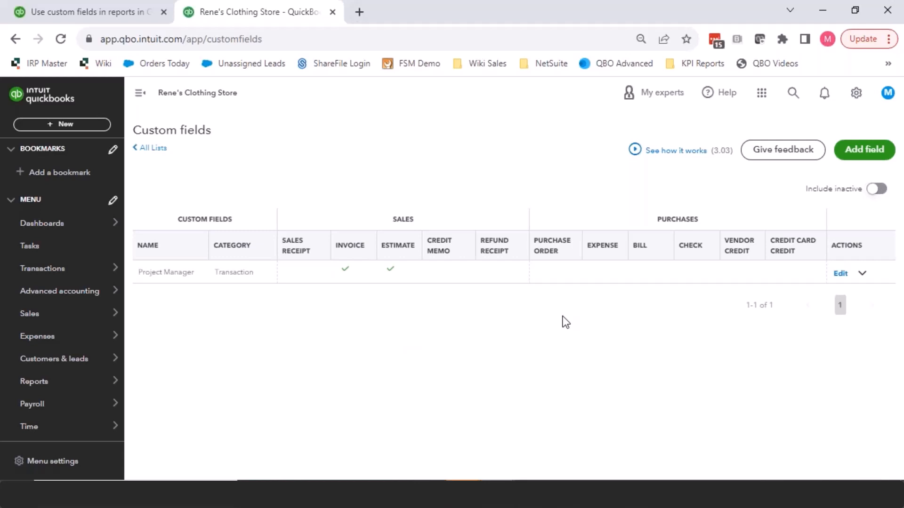
click(53, 125)
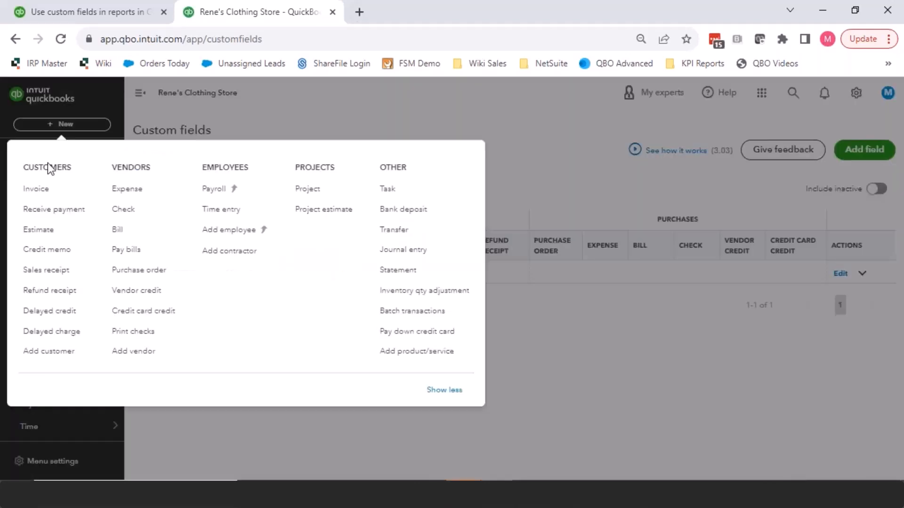
click(617, 313)
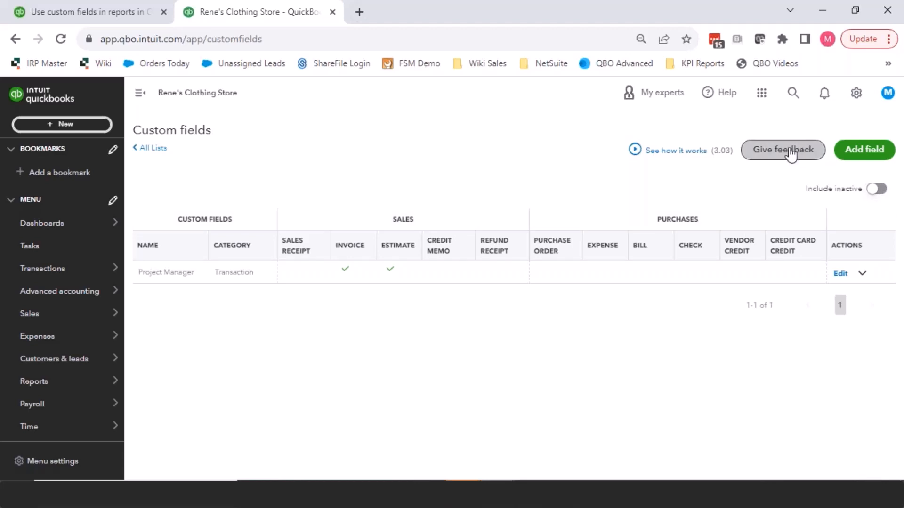
click(865, 151)
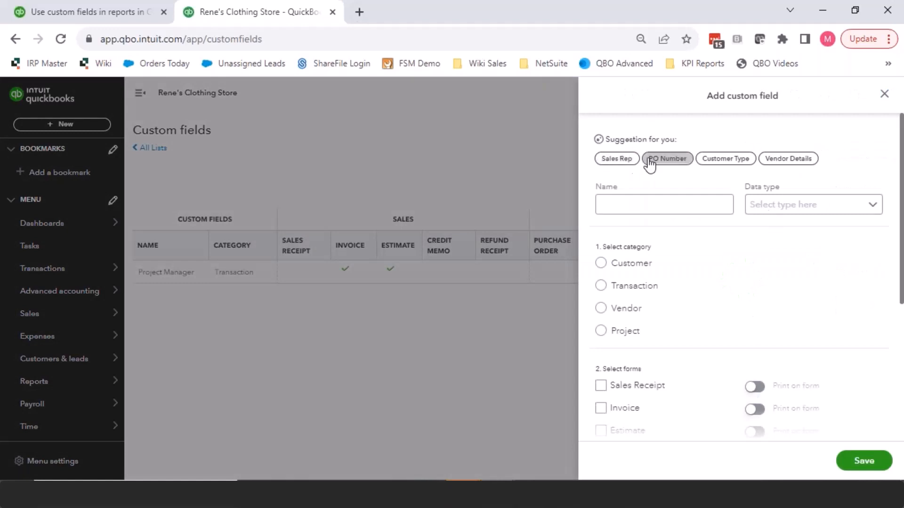
click(618, 159)
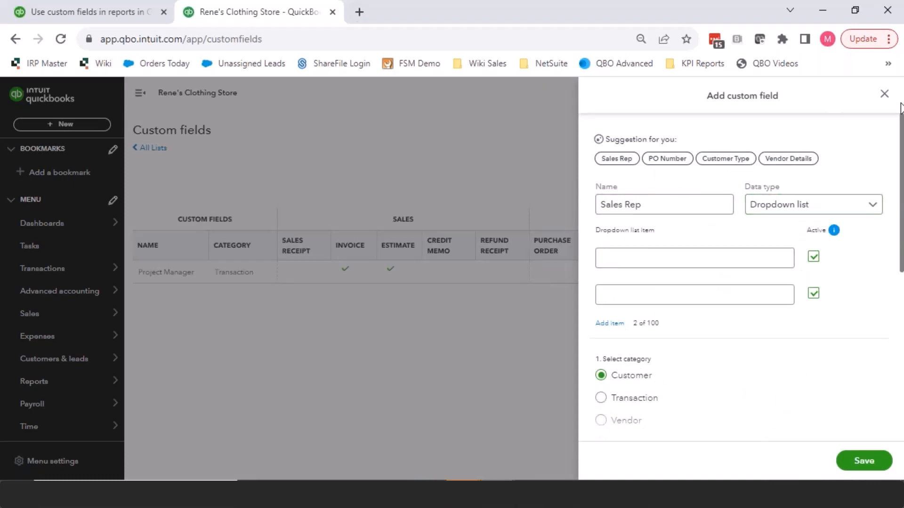
click(884, 94)
click(511, 340)
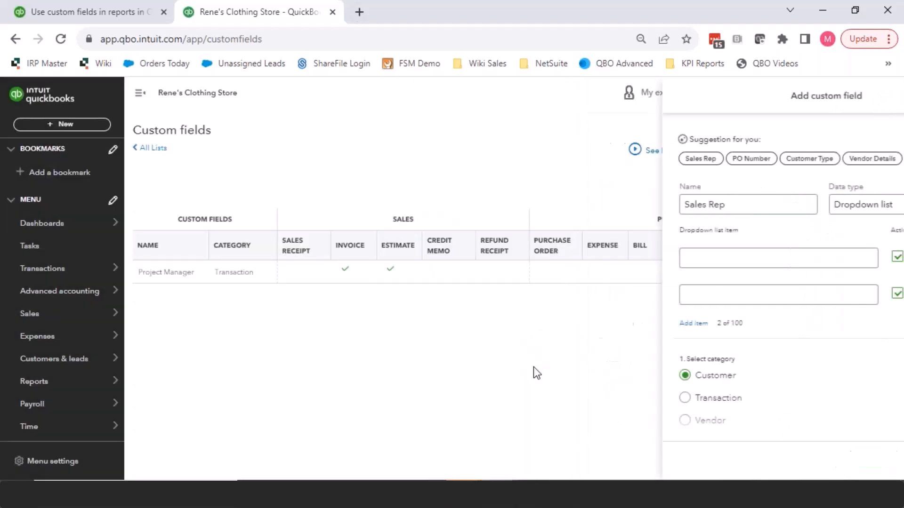
click(864, 149)
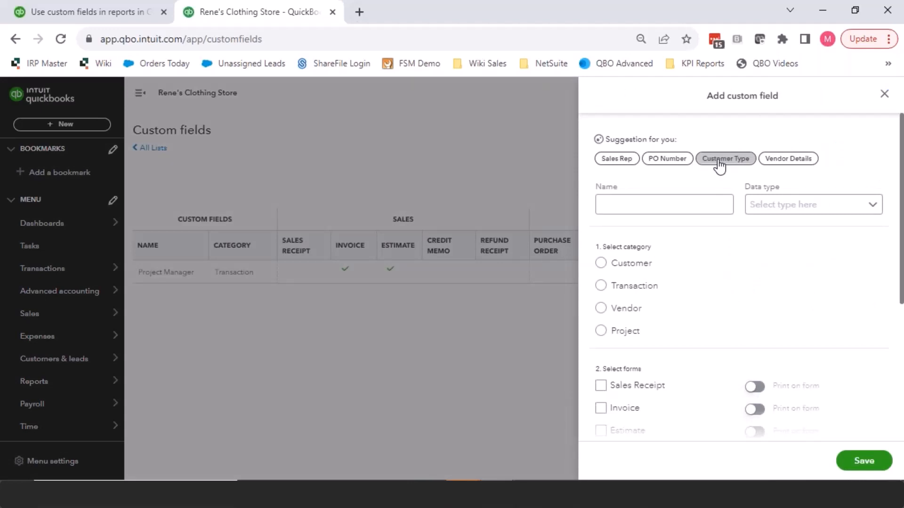
click(884, 96)
- Open a blank customer record, examine the Customer type field under Additional info, and close the record without saving
click(60, 124)
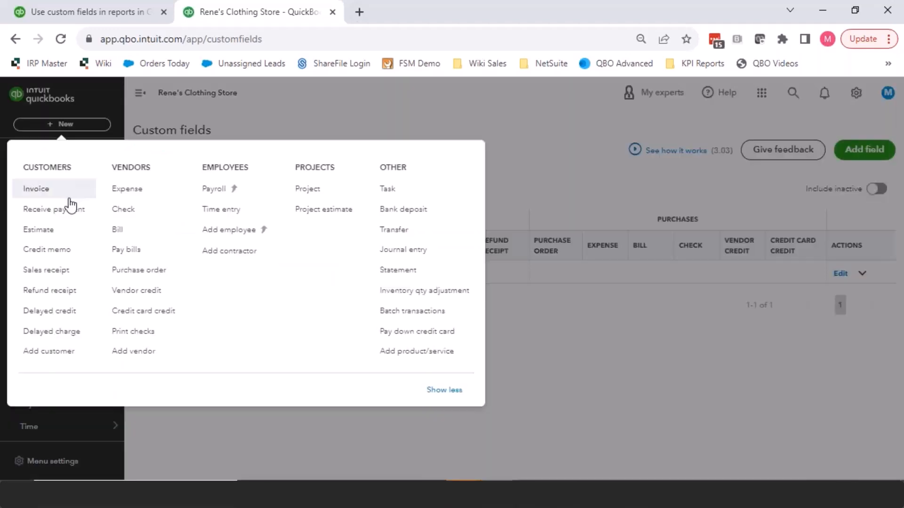
click(45, 358)
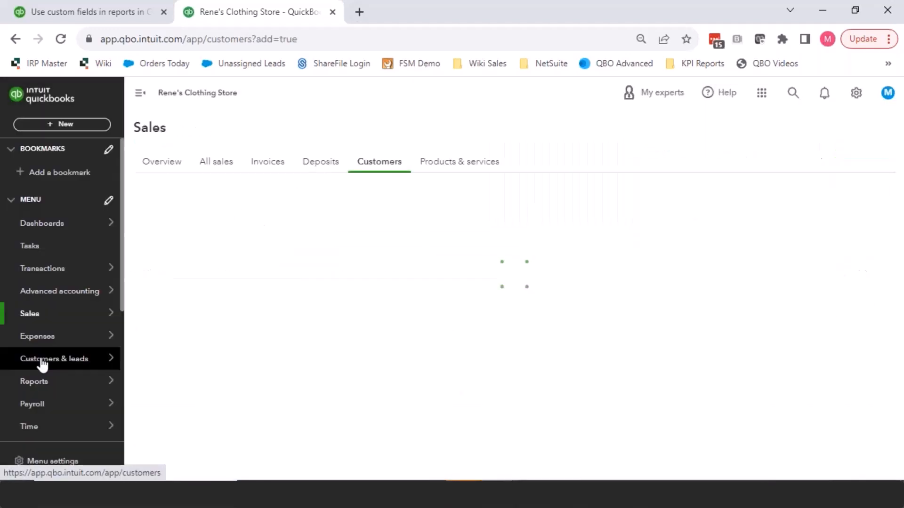
scroll(738, 309, down, 2)
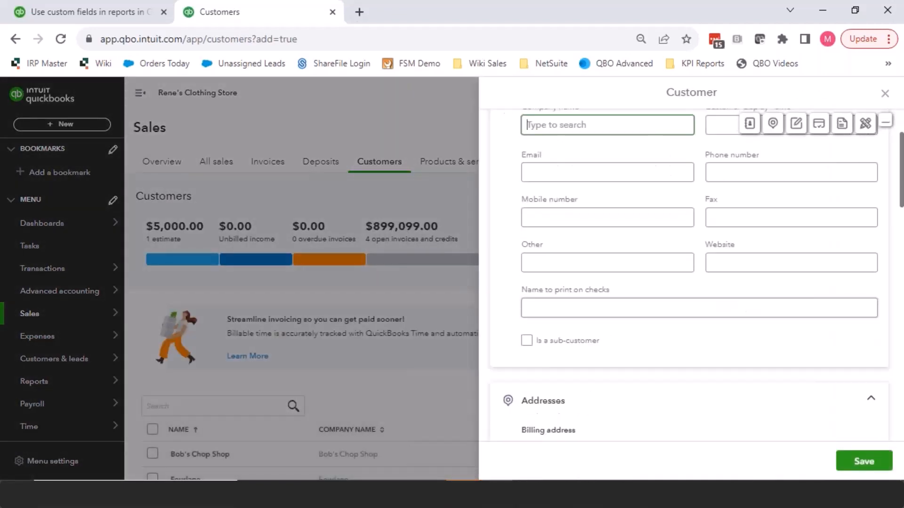
scroll(685, 307, down, 10)
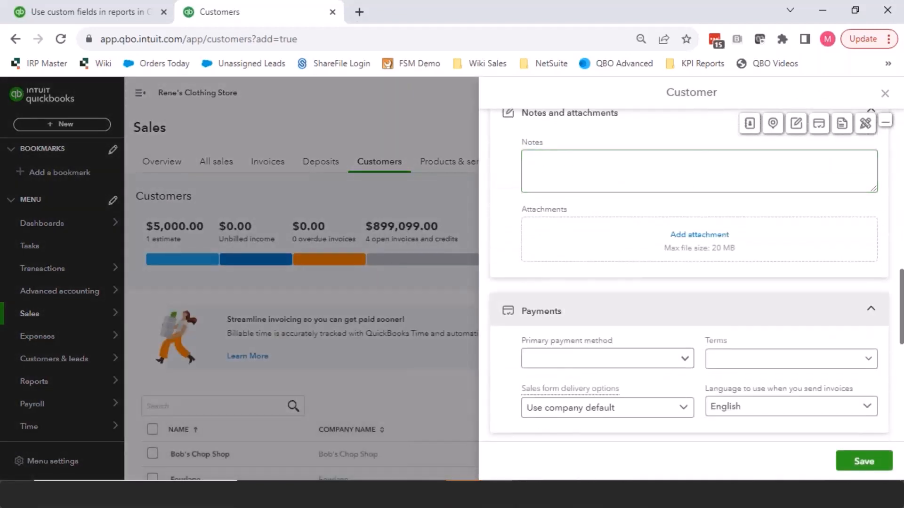
scroll(686, 298, down, 4)
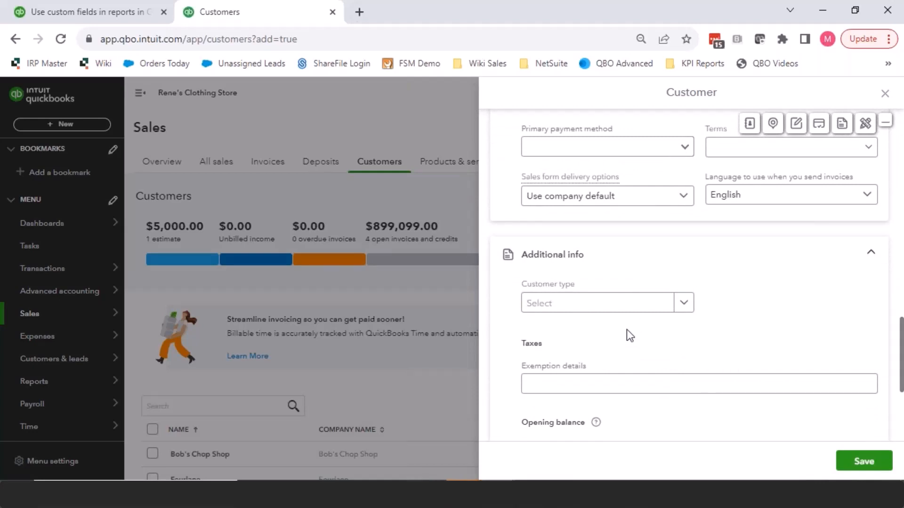
click(884, 94)
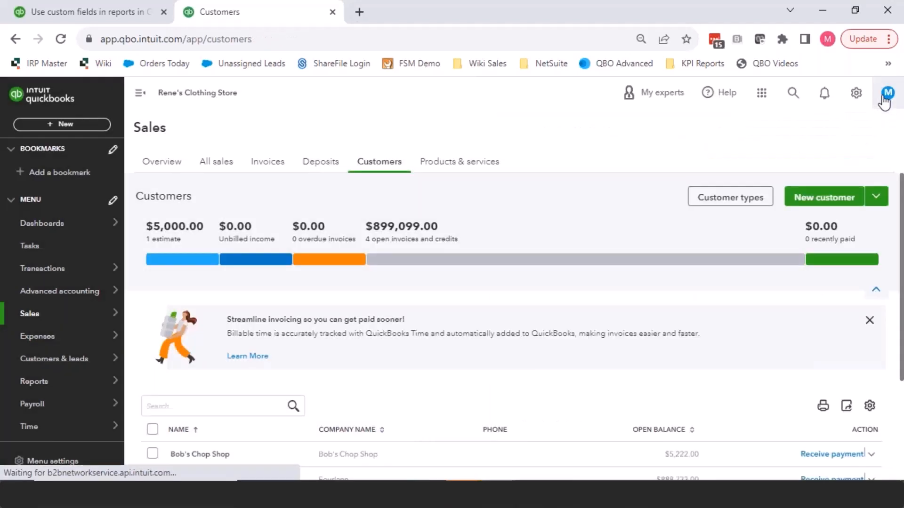
- Return to the custom fields list and start a new field named Sales Rep with the Text and number data type
click(856, 93)
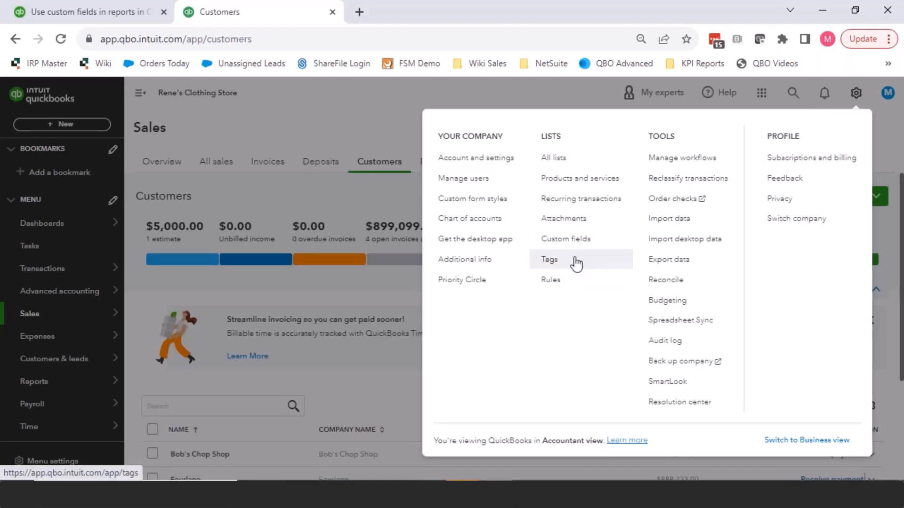
click(570, 240)
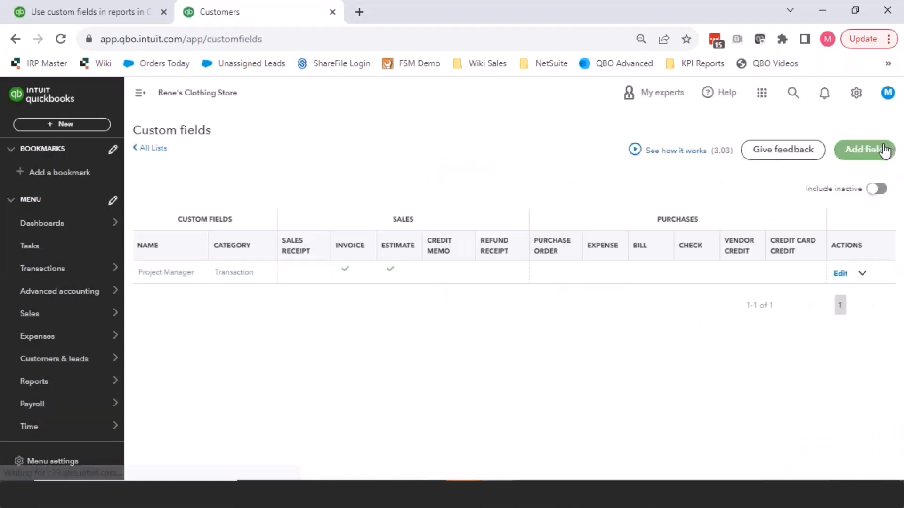
click(865, 149)
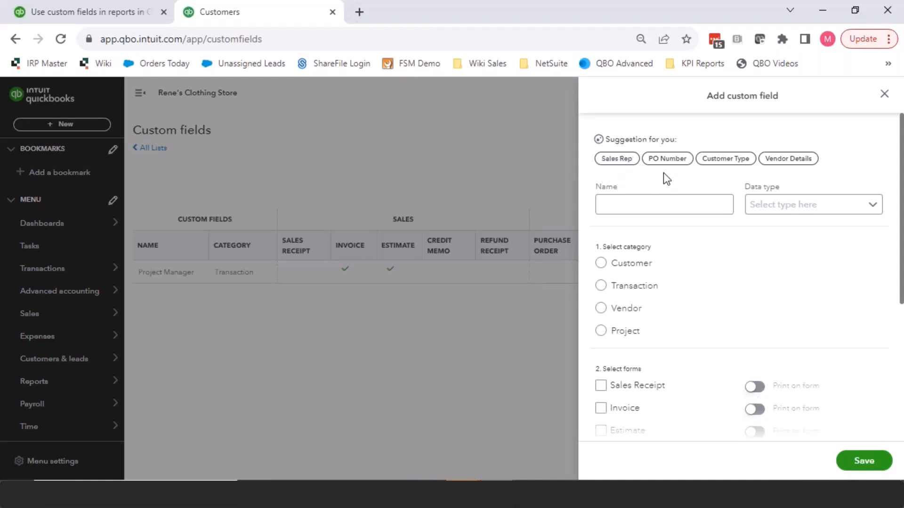
click(679, 203)
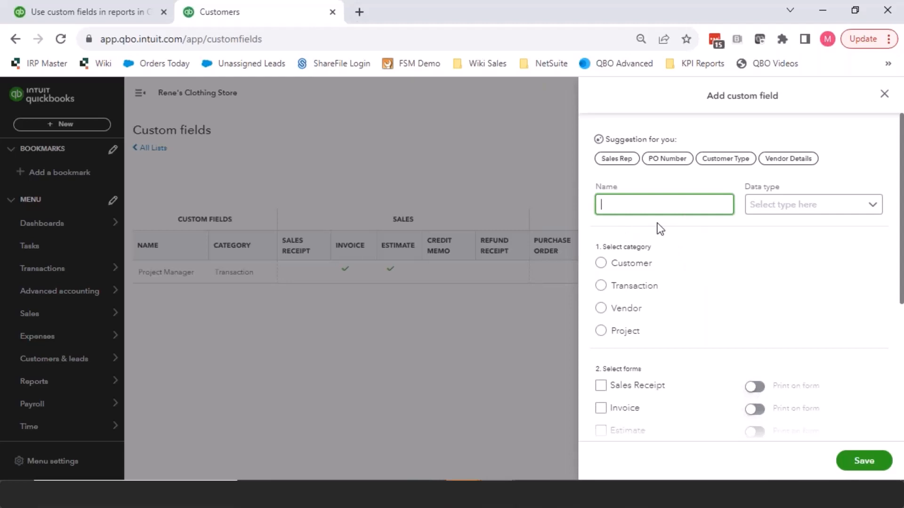
text(Sales Rep)
click(622, 211)
key(Delete)
click(873, 206)
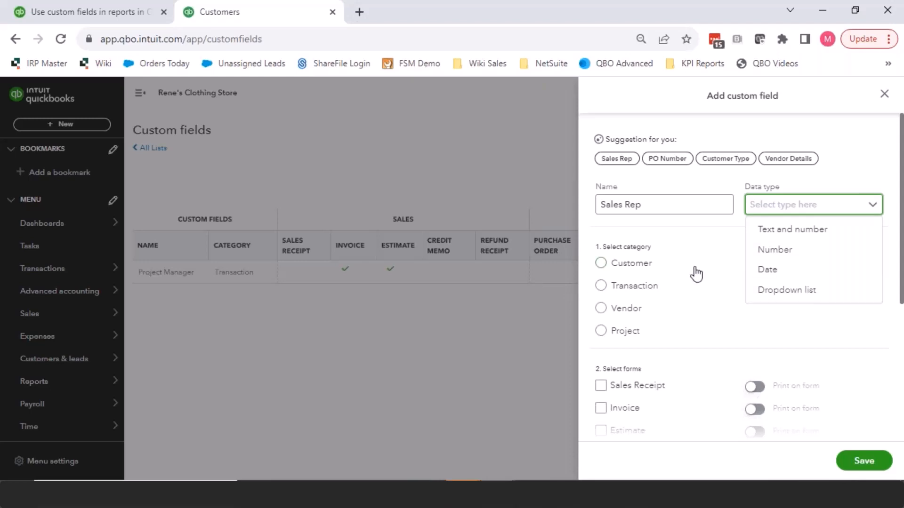
click(778, 229)
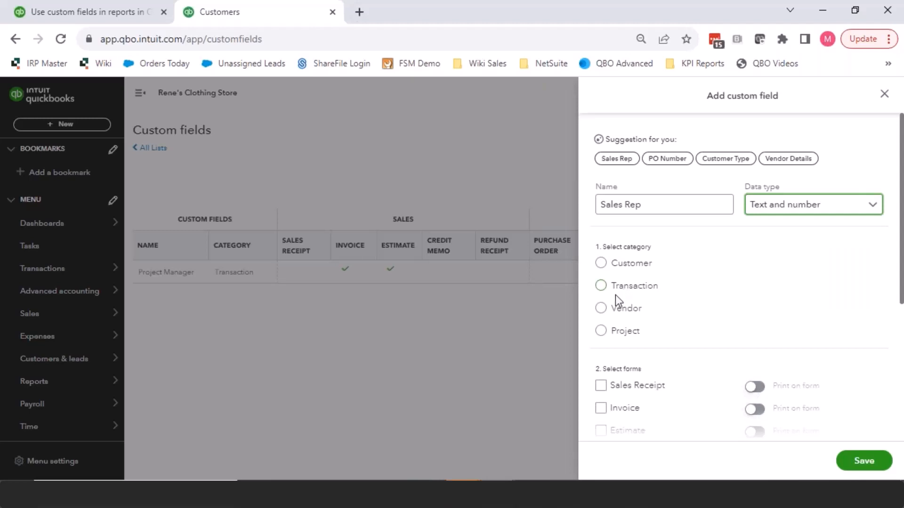
- Try the Customer category for the Sales Rep field with purchase forms such as Bill and Check, and clear those forms again
click(605, 288)
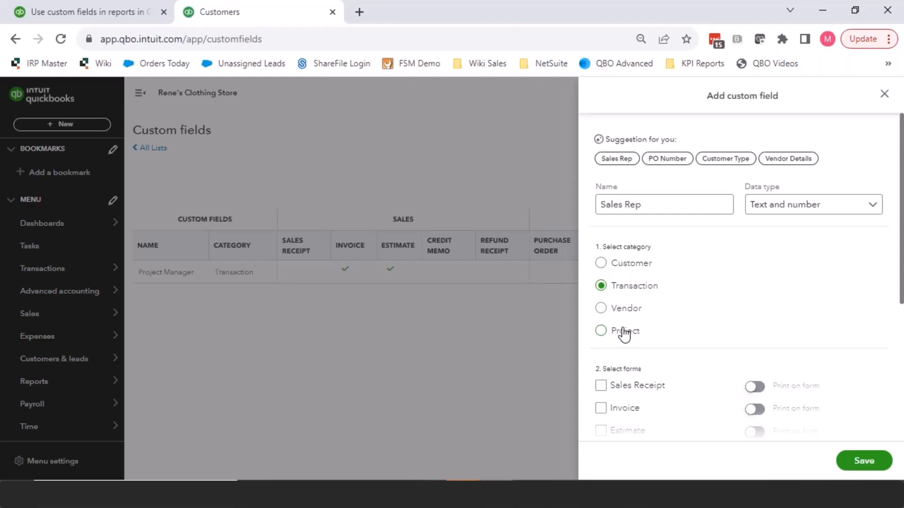
click(626, 266)
scroll(706, 270, down, 5)
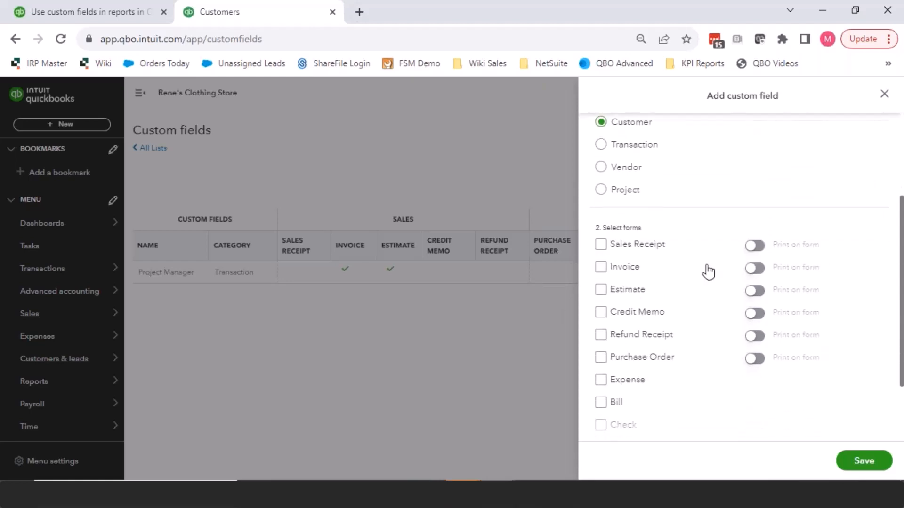
click(600, 311)
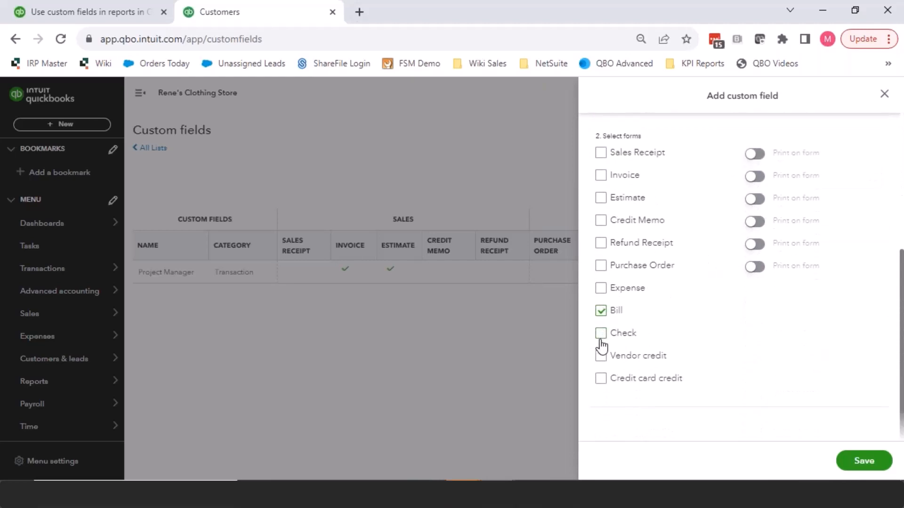
click(601, 335)
click(601, 358)
click(601, 334)
click(601, 311)
scroll(659, 299, up, 5)
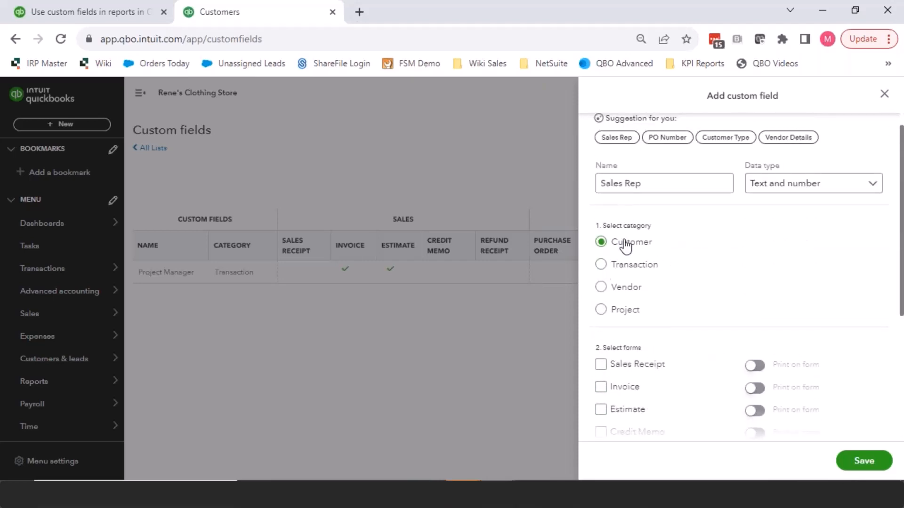
- Try the Transaction, Vendor, Project and Customer categories in turn for the Sales Rep field
click(608, 266)
click(616, 296)
click(619, 314)
scroll(673, 339, down, 5)
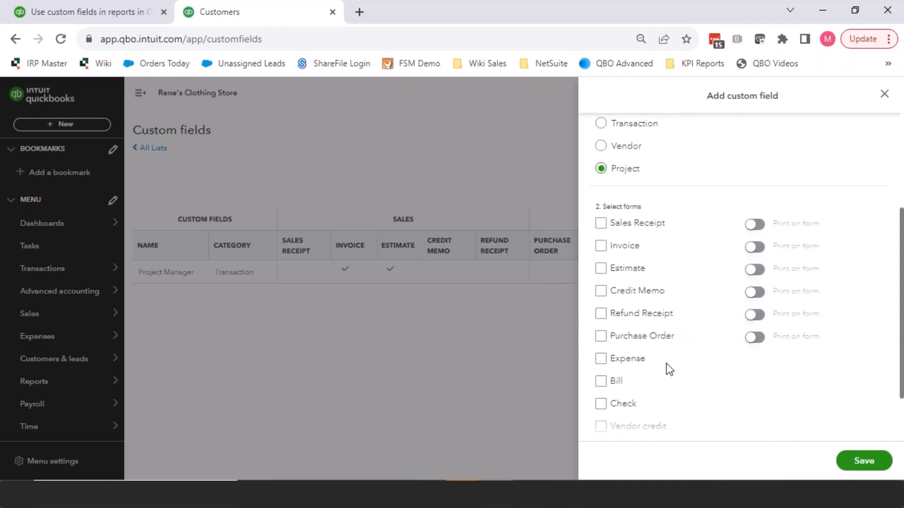
scroll(665, 363, up, 2)
scroll(600, 195, up, 2)
click(601, 171)
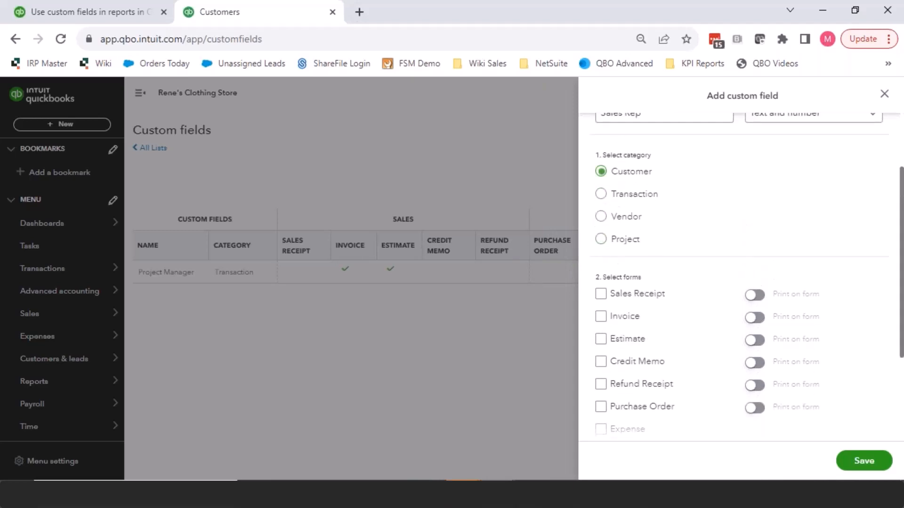
- Assign the Sales Rep field to the Transaction category, enable it on the Invoice form, and save the field
click(602, 194)
click(616, 324)
scroll(759, 259, down, 2)
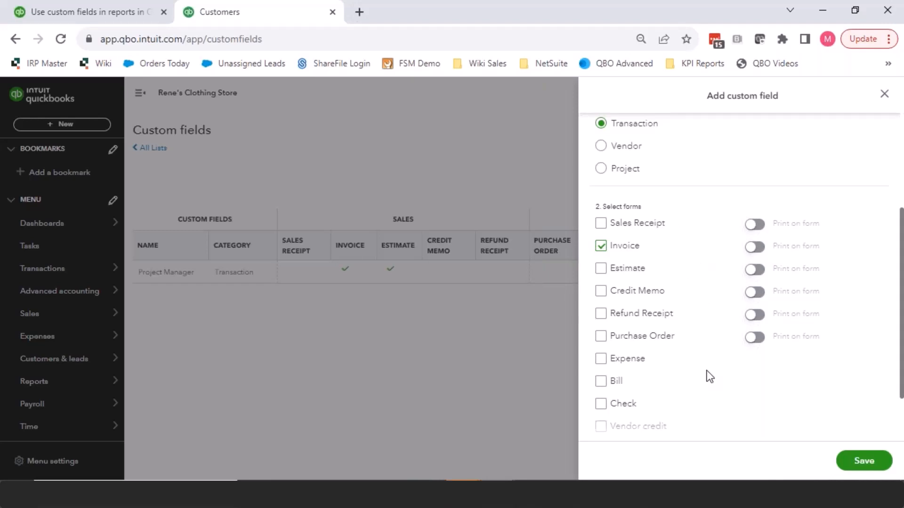
scroll(707, 374, down, 2)
click(867, 462)
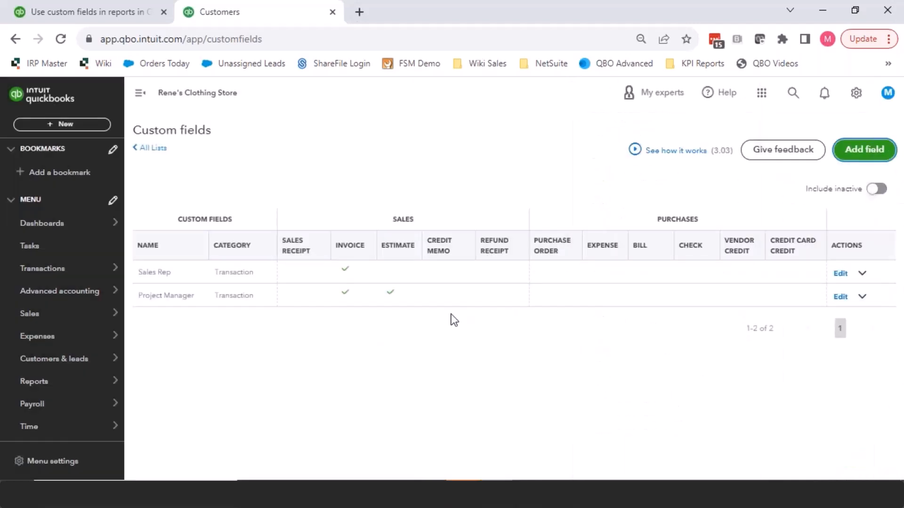
- Review which settings of the saved Sales Rep field can be edited and which other actions are offered, changing nothing
click(862, 277)
click(840, 273)
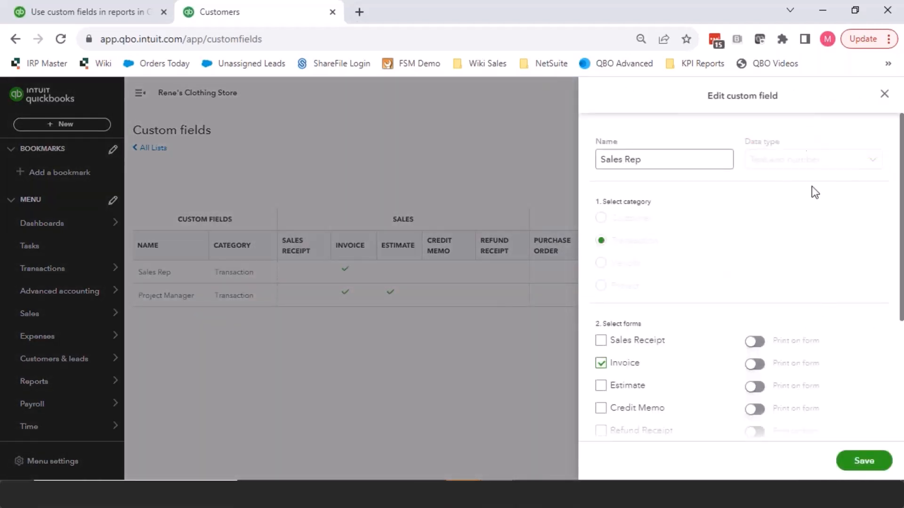
scroll(710, 264, down, 4)
click(884, 94)
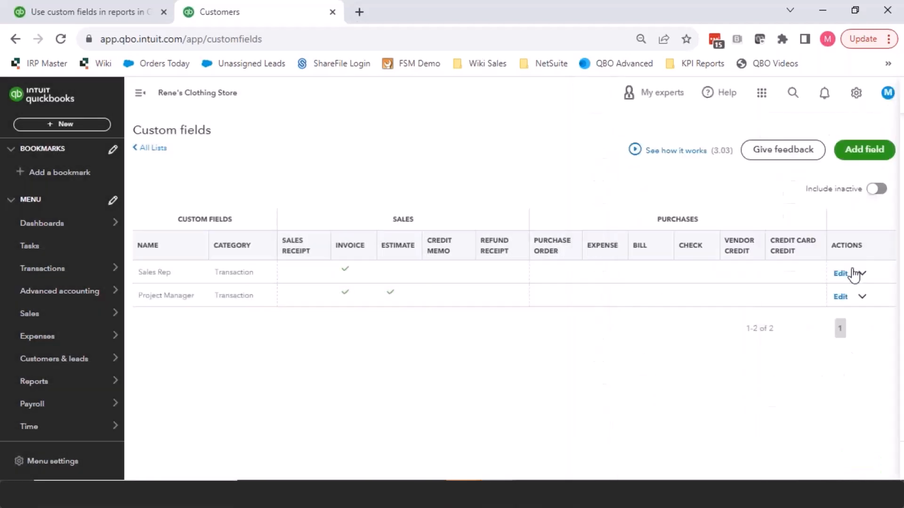
click(862, 274)
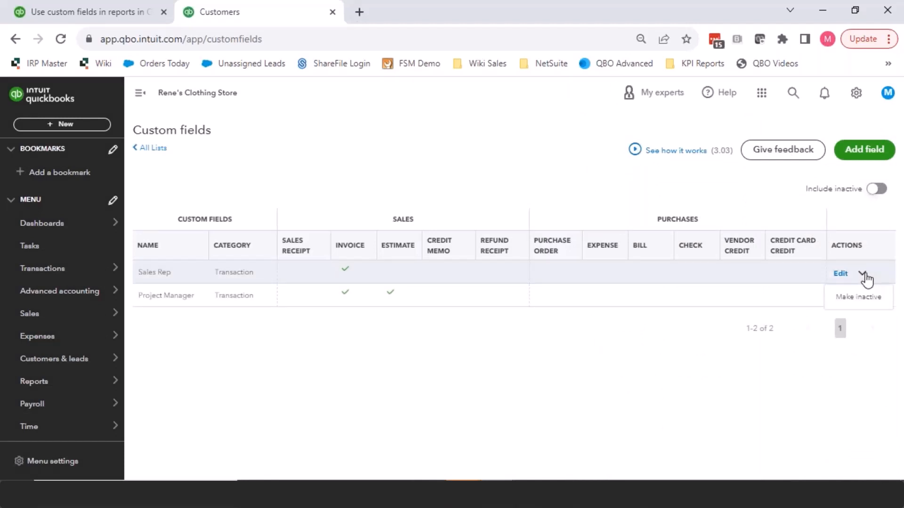
click(734, 360)
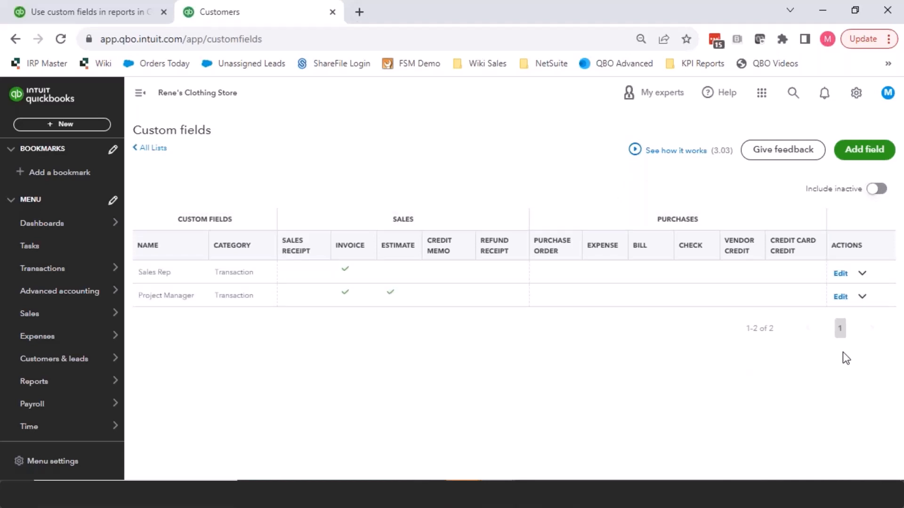
click(867, 151)
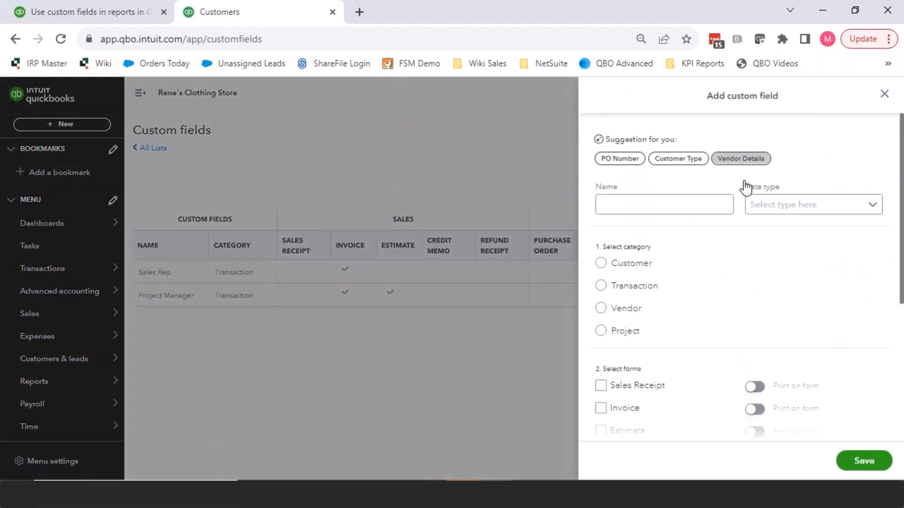
click(691, 203)
click(755, 204)
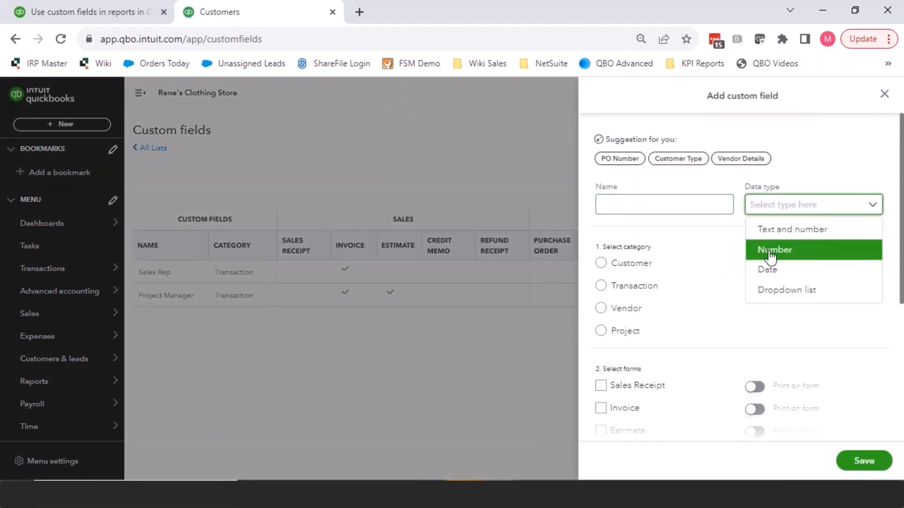
click(529, 358)
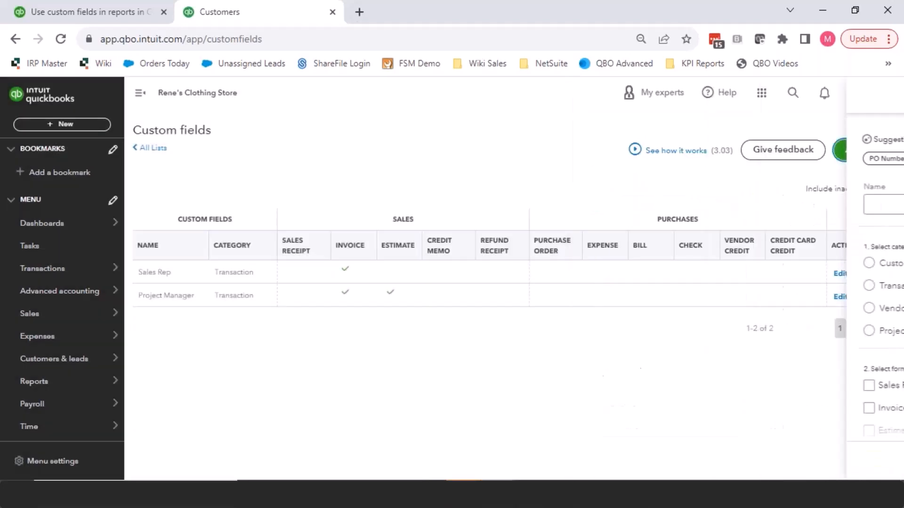
- Rename the existing Sales Rep custom field as Notes and save it
click(840, 272)
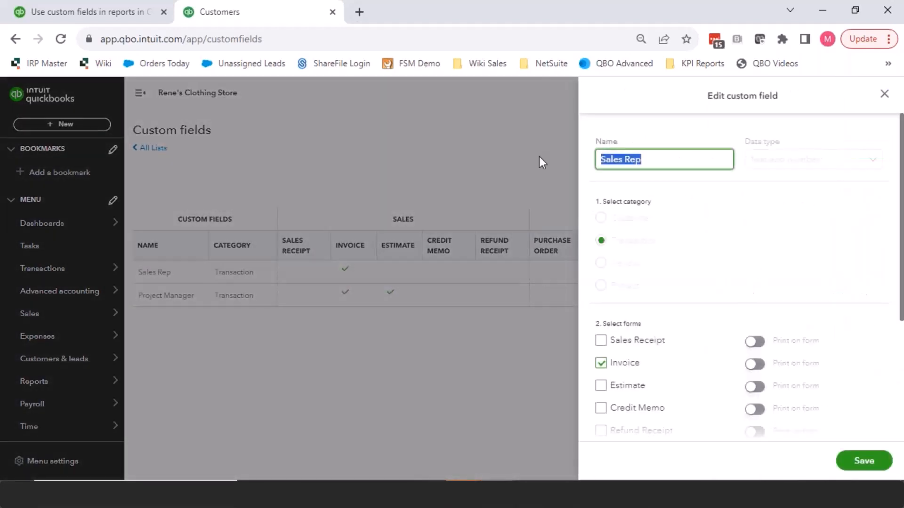
text(Notes)
click(864, 462)
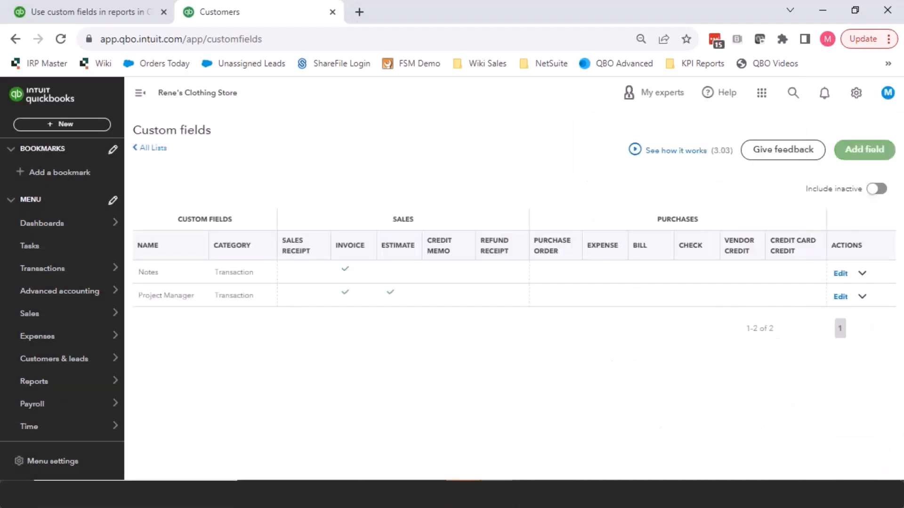
- Start a new custom field named EE Count with the Number data type
click(853, 154)
click(676, 203)
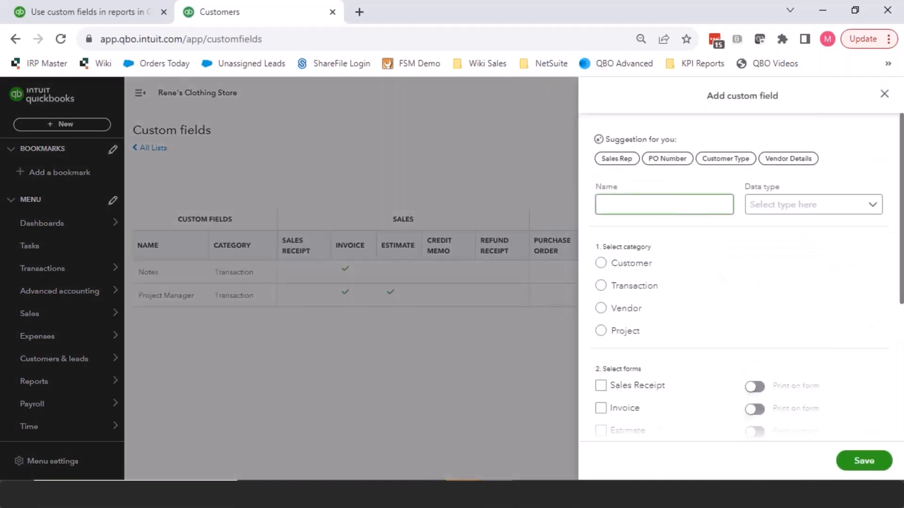
click(749, 206)
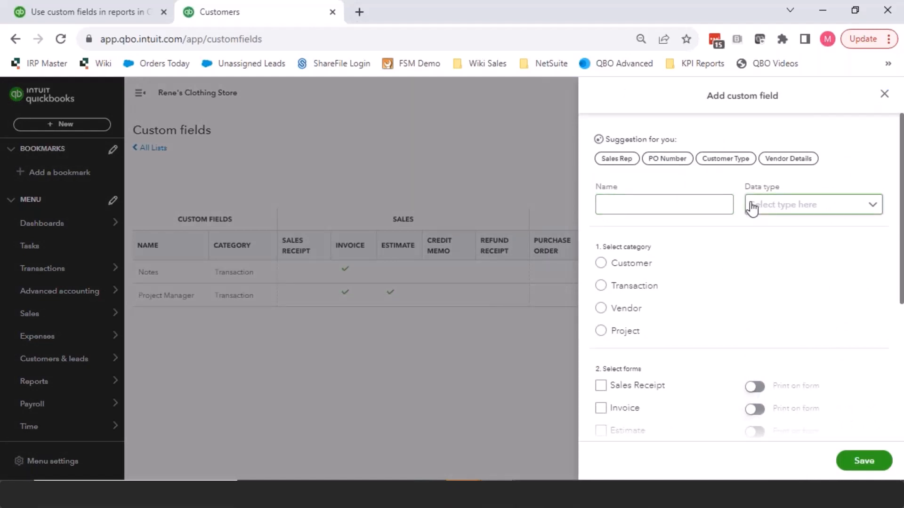
click(801, 210)
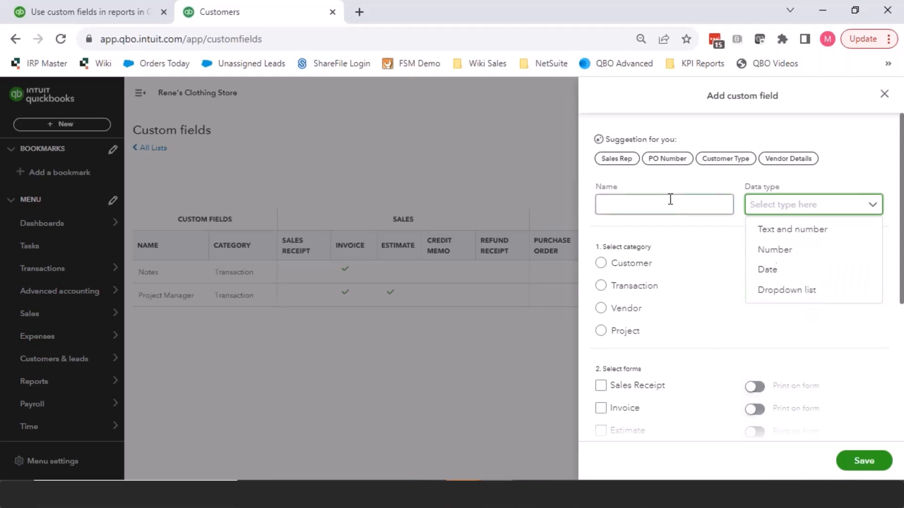
click(696, 204)
click(783, 205)
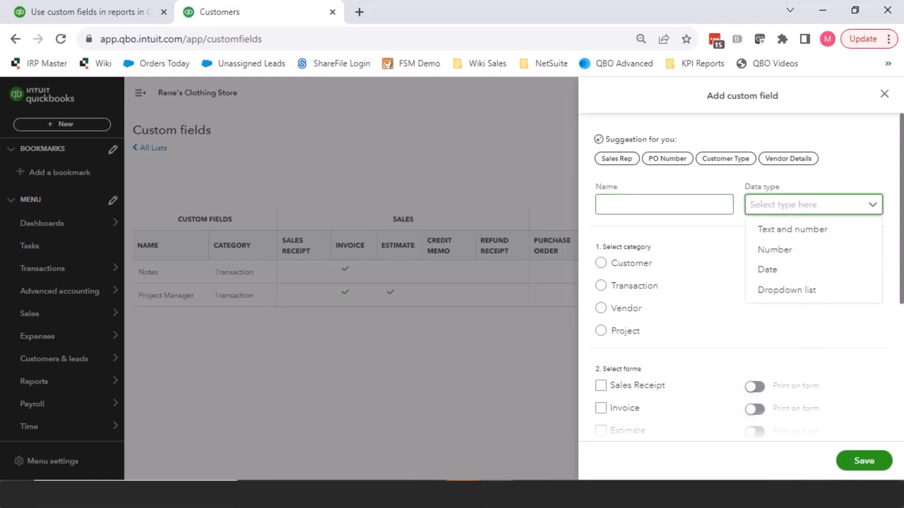
click(793, 252)
click(691, 212)
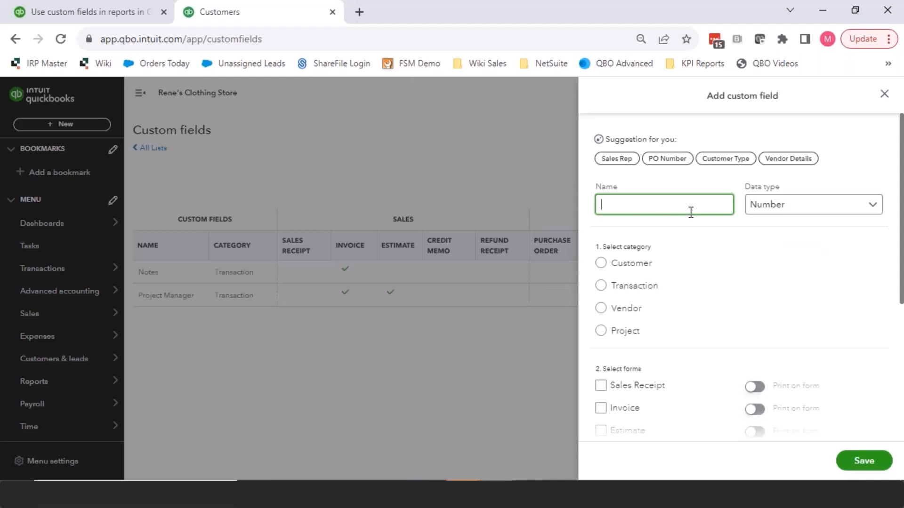
text(EE Count)
- Assign the EE Count field to the Transaction category, enable it on the Invoice form, and save it
click(630, 287)
scroll(626, 329, down, 2)
click(622, 337)
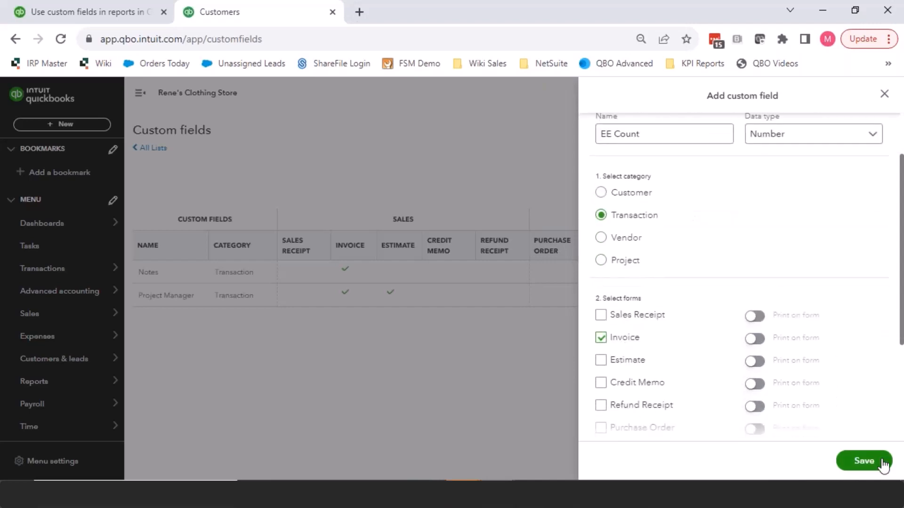
click(864, 461)
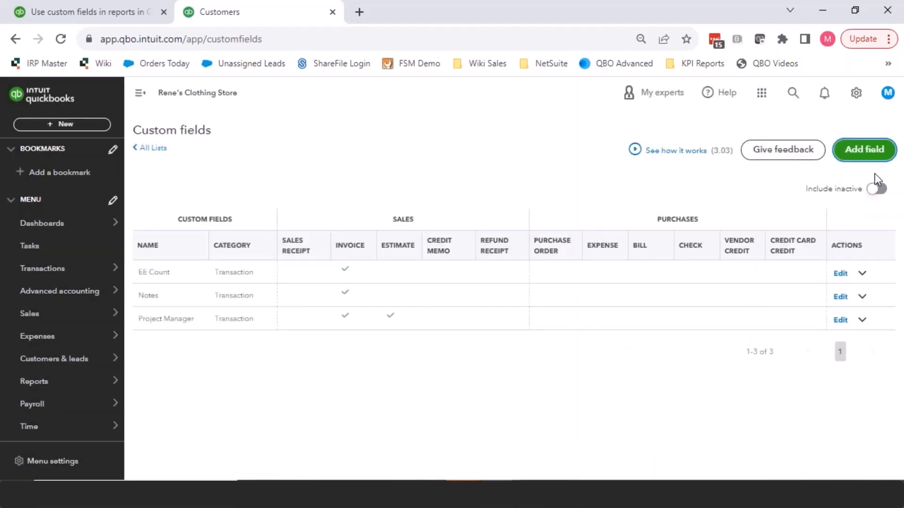
- Start a new custom field named Business Start date with the Date data type
click(869, 152)
click(637, 202)
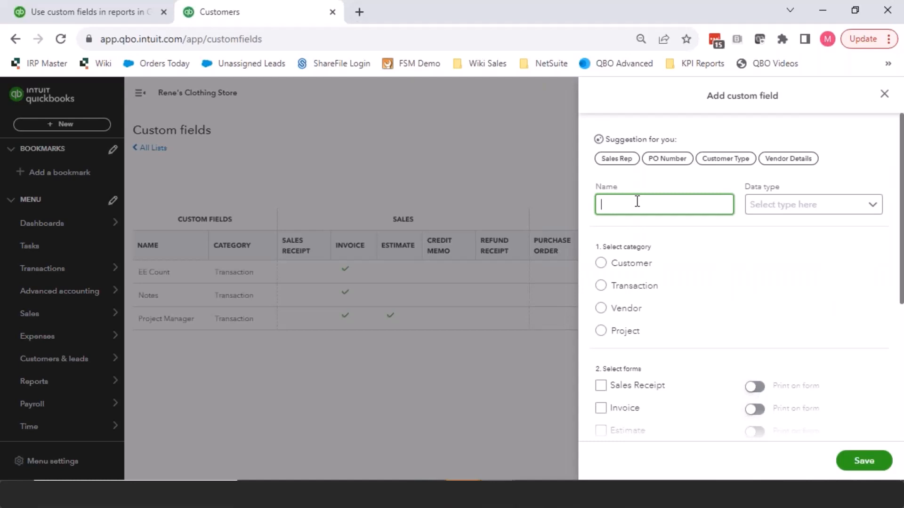
text(Business Start date)
click(767, 206)
click(762, 272)
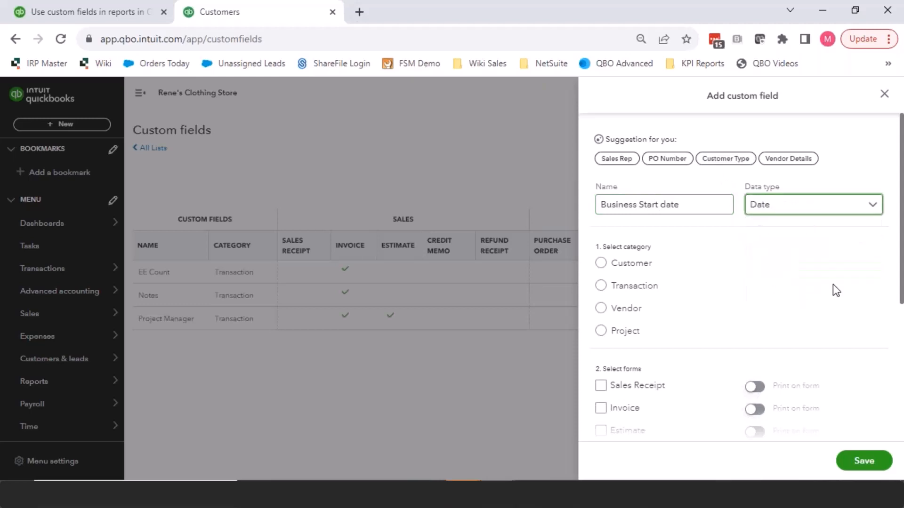
- Assign the Business Start date field to the Transaction category, enable it on the Invoice form, and save it
click(607, 286)
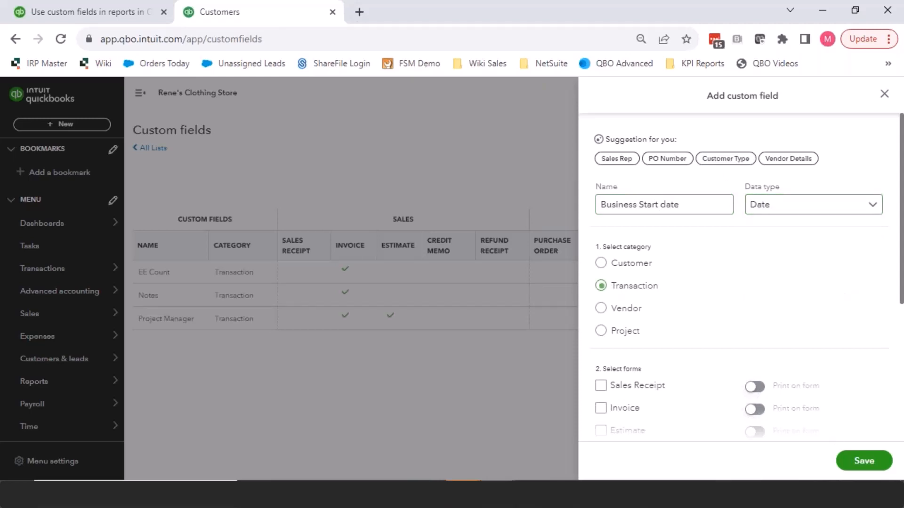
click(614, 413)
click(864, 461)
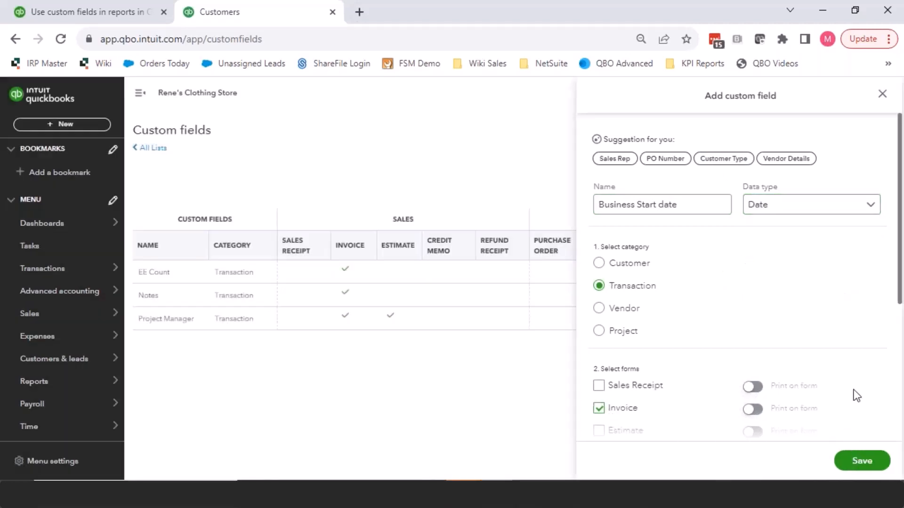
- Start a new custom field named Sales Rep with the Dropdown list data type
click(864, 149)
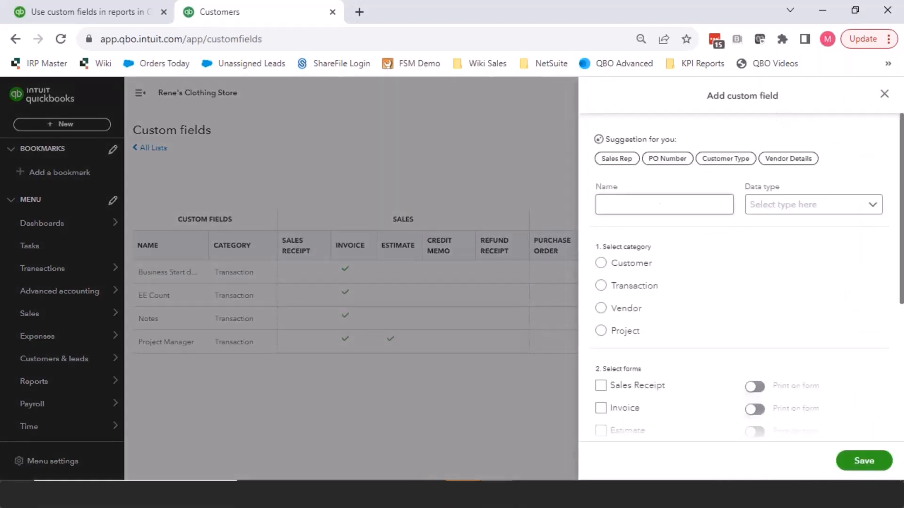
text(Sales RE)
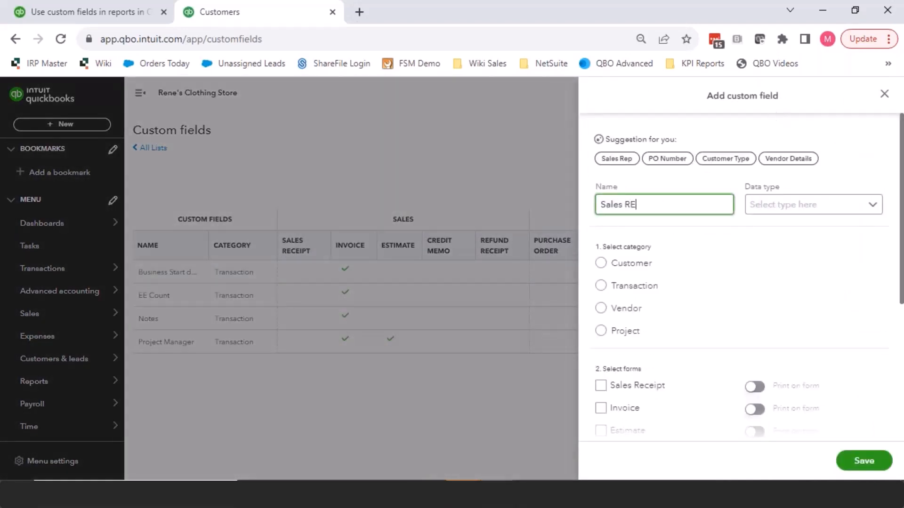
key(BackSpace)
text(ep)
click(761, 207)
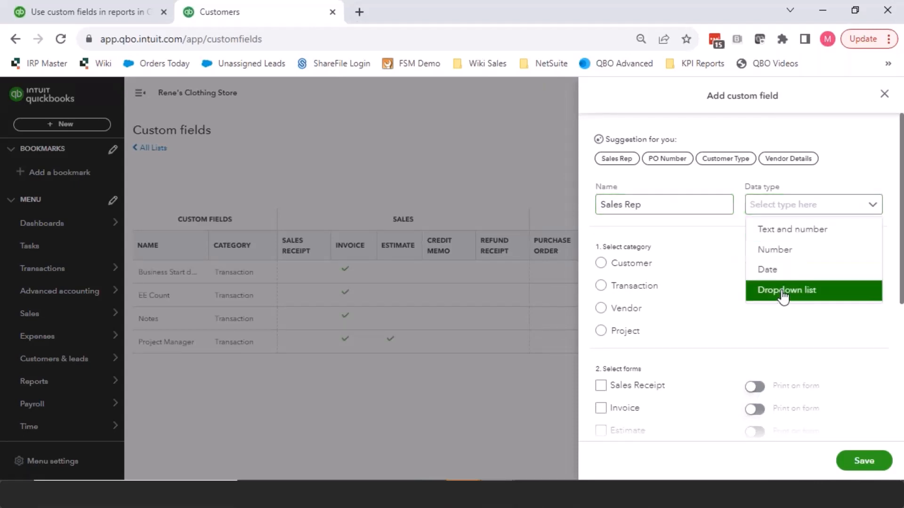
click(781, 293)
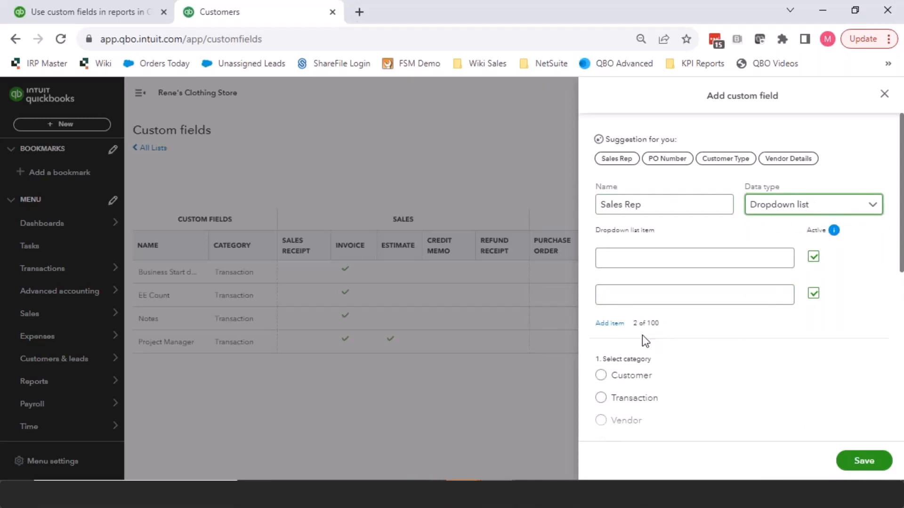
- Enter two sales reps' first names as the first two dropdown items of the Sales Rep field
click(697, 258)
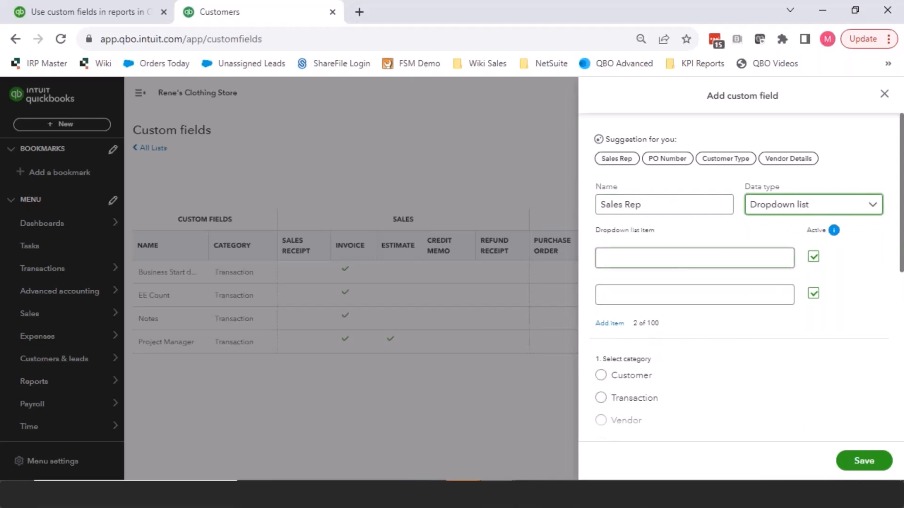
click(725, 323)
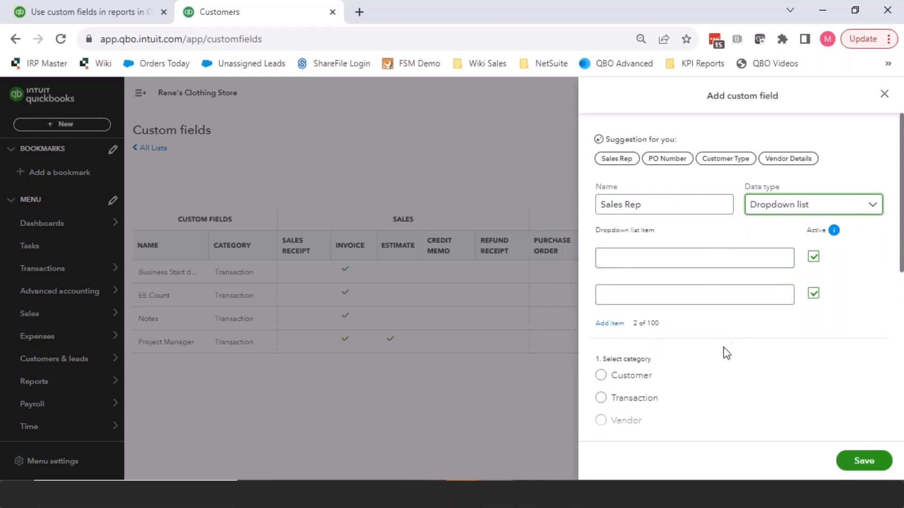
click(646, 212)
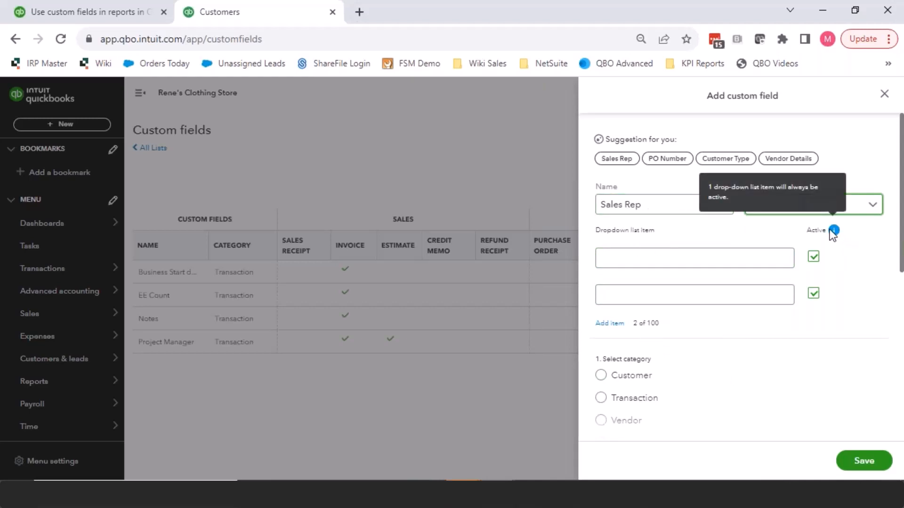
click(637, 254)
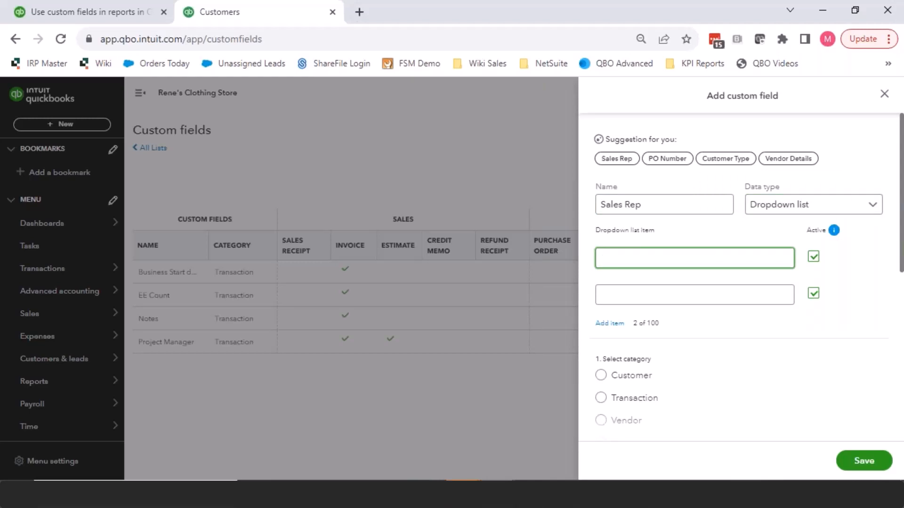
text(John)
click(638, 292)
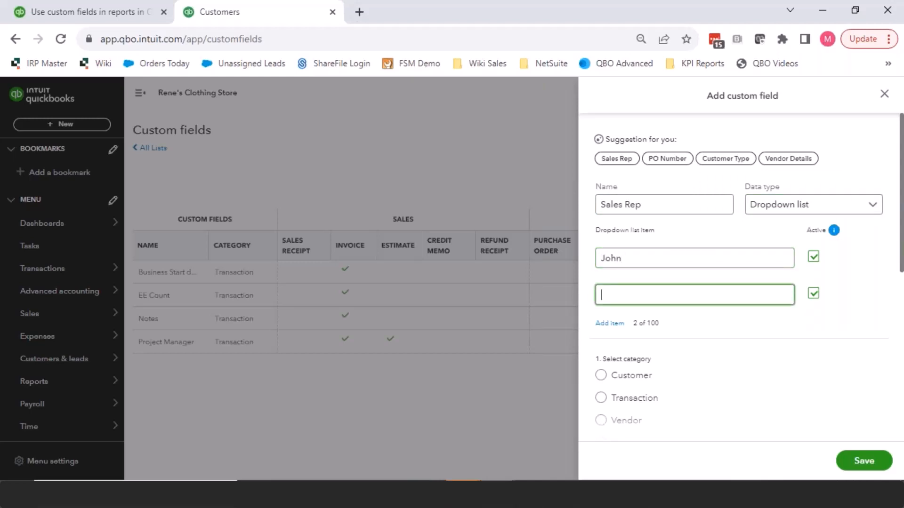
text(Rob)
- Add a third and a fourth dropdown item to the Sales Rep field with two more reps' first names
click(610, 322)
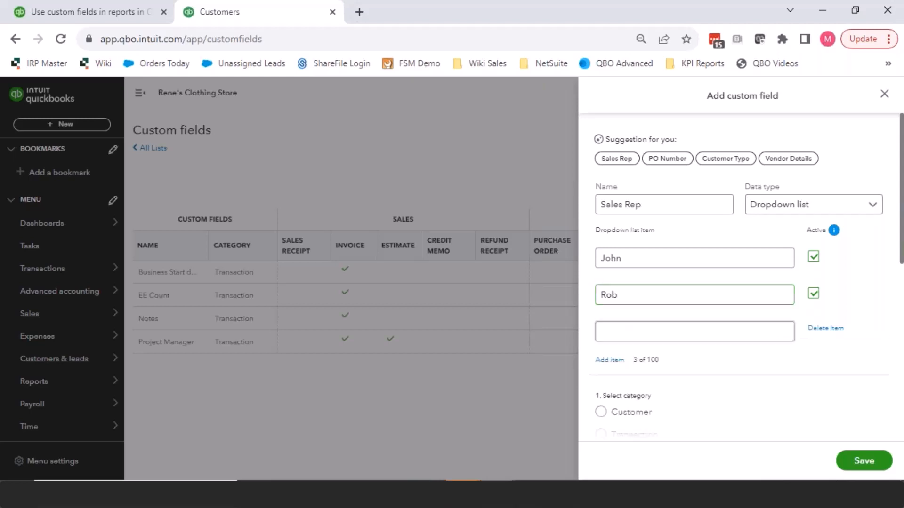
click(620, 337)
text(Sally)
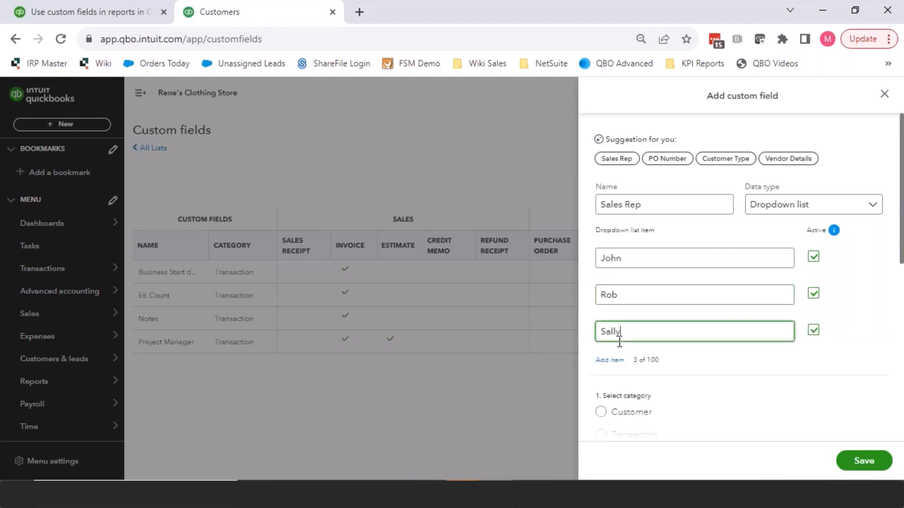
click(608, 360)
click(612, 363)
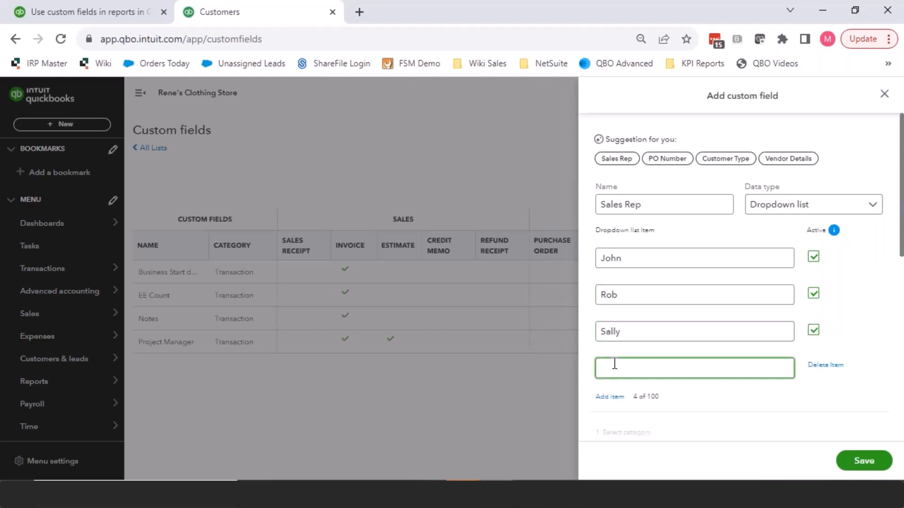
text(Sandra)
- Assign the dropdown Sales Rep field to the Transaction category, enable it on the Invoice form, and save it
scroll(758, 389, down, 3)
click(631, 332)
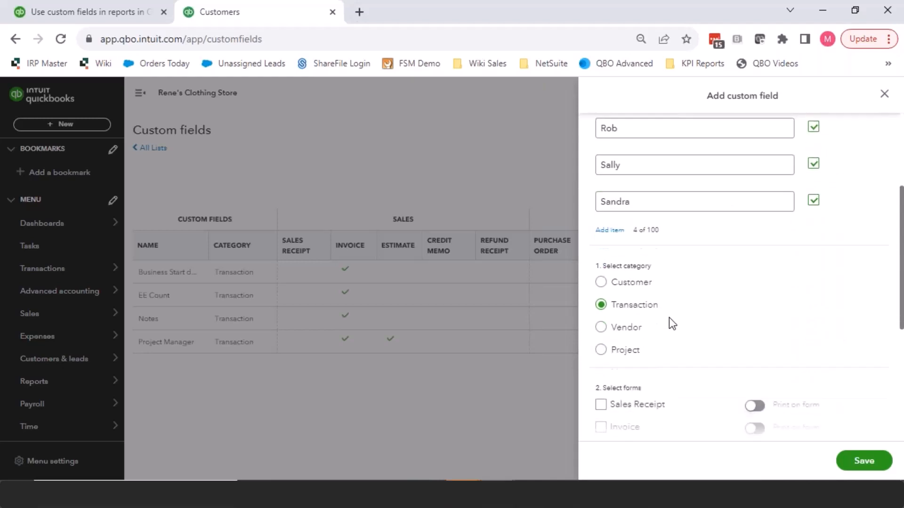
scroll(669, 317, down, 2)
click(600, 312)
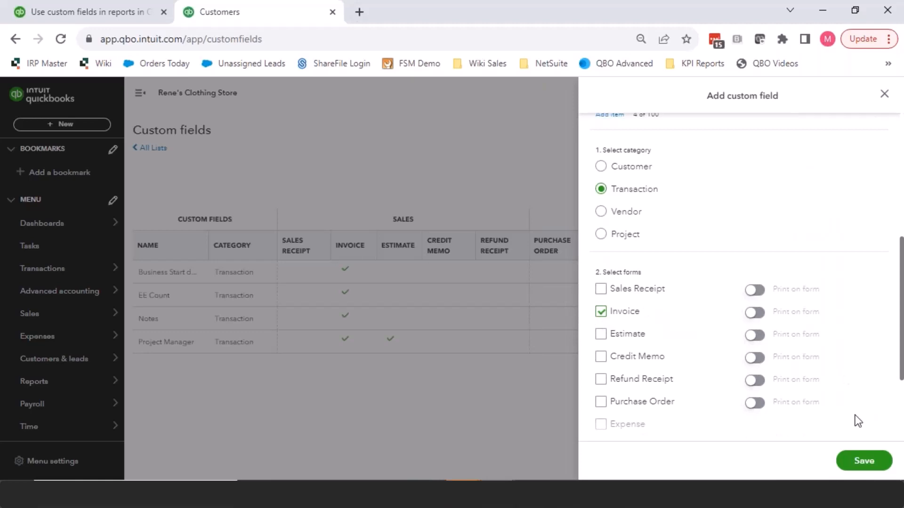
click(868, 462)
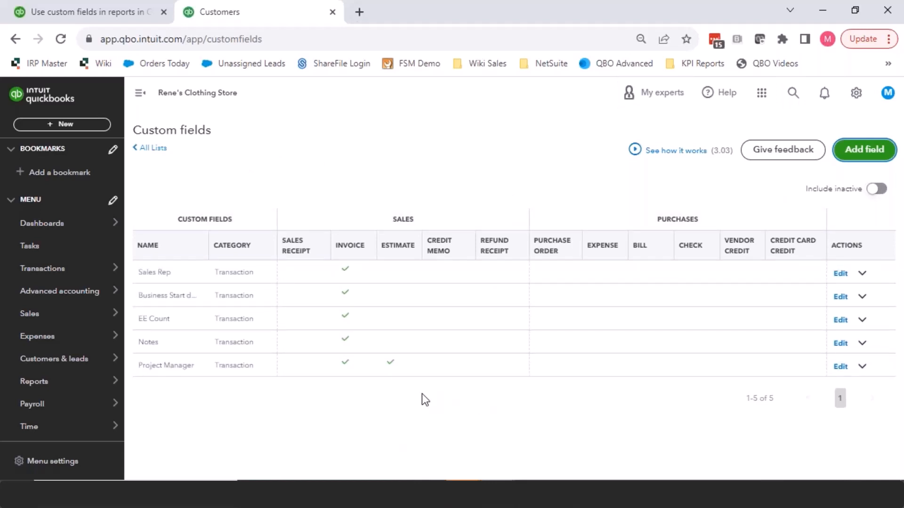
- Open a new blank invoice and examine its custom fields and the alternatives offered for sending it
click(89, 131)
click(45, 191)
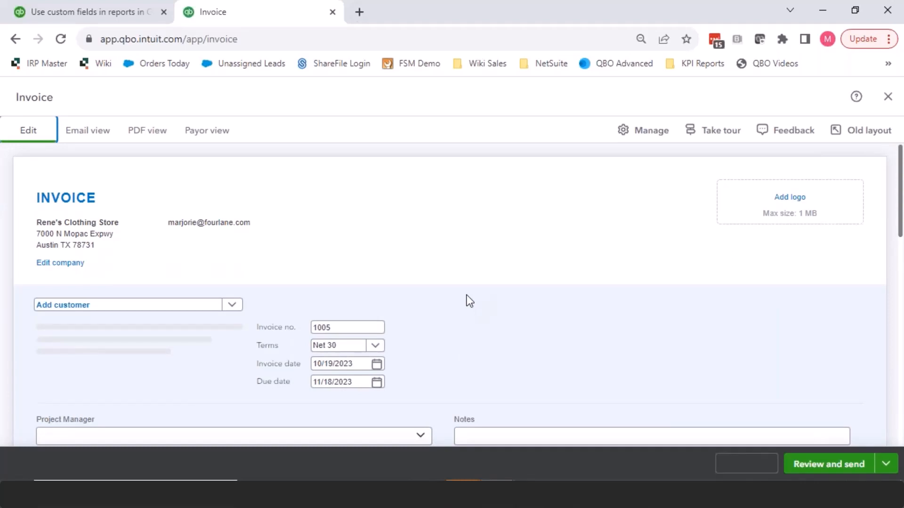
scroll(470, 301, down, 2)
scroll(470, 302, up, 2)
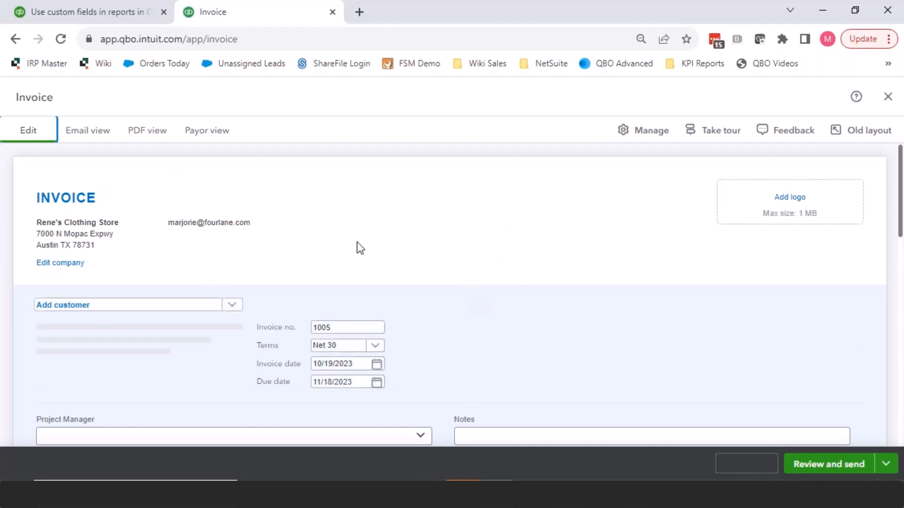
scroll(806, 266, down, 3)
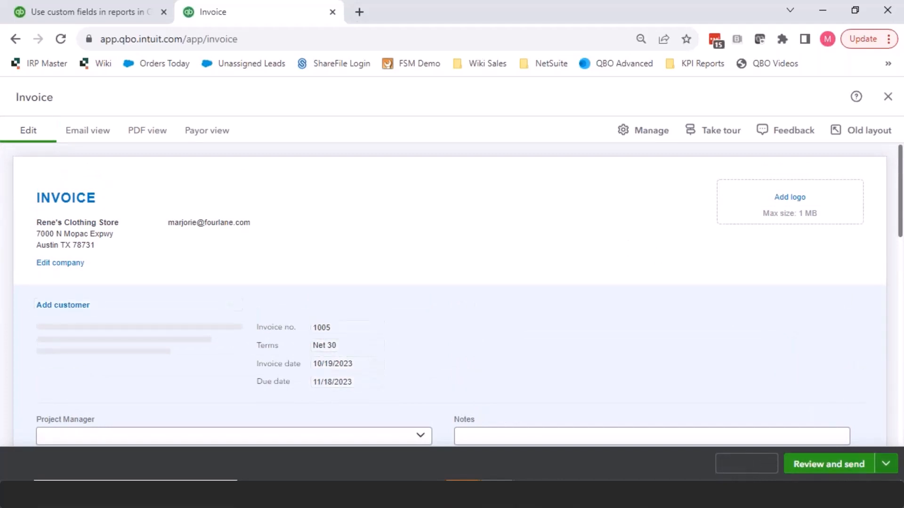
click(885, 466)
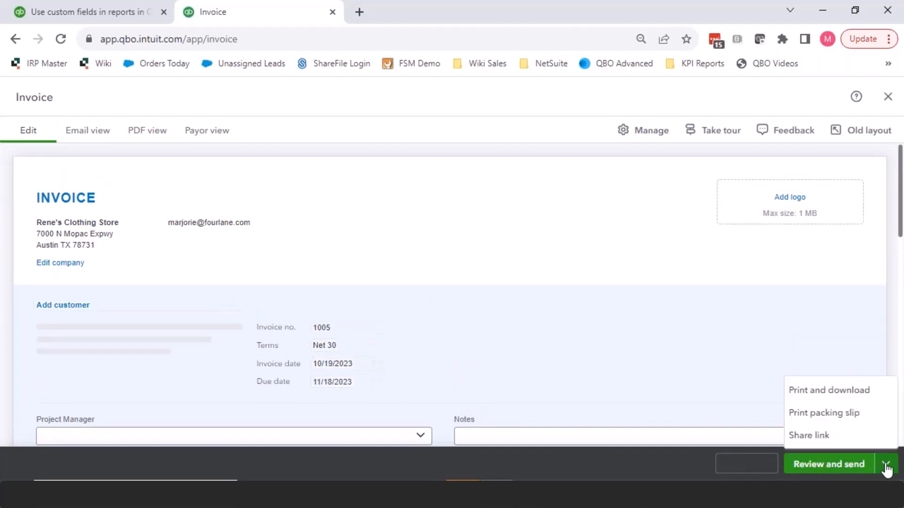
- Set the invoice's customer to Bob's Chop Shop and dismiss the suggested transactions
click(607, 266)
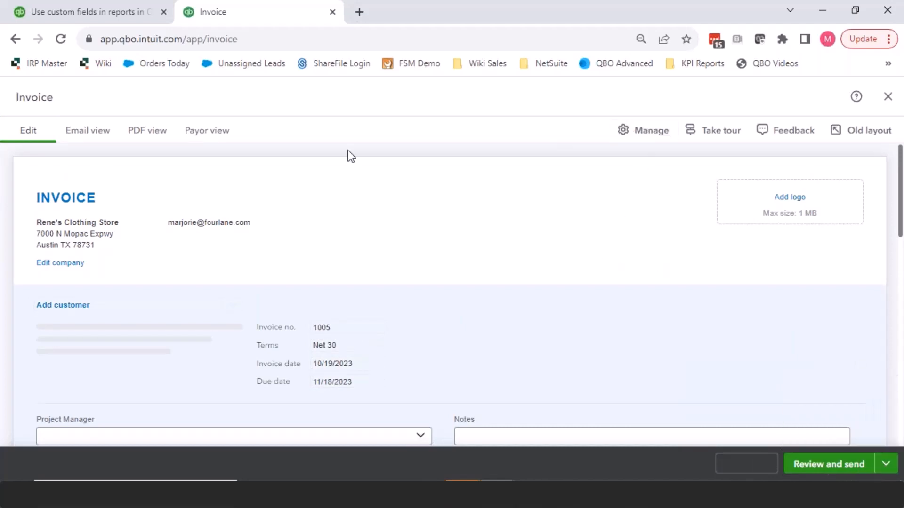
scroll(328, 209, down, 3)
scroll(236, 231, up, 2)
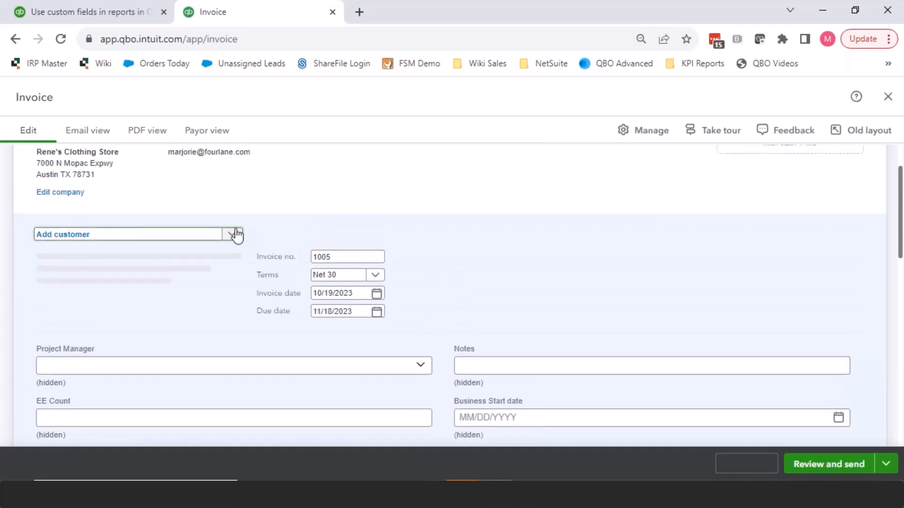
click(236, 234)
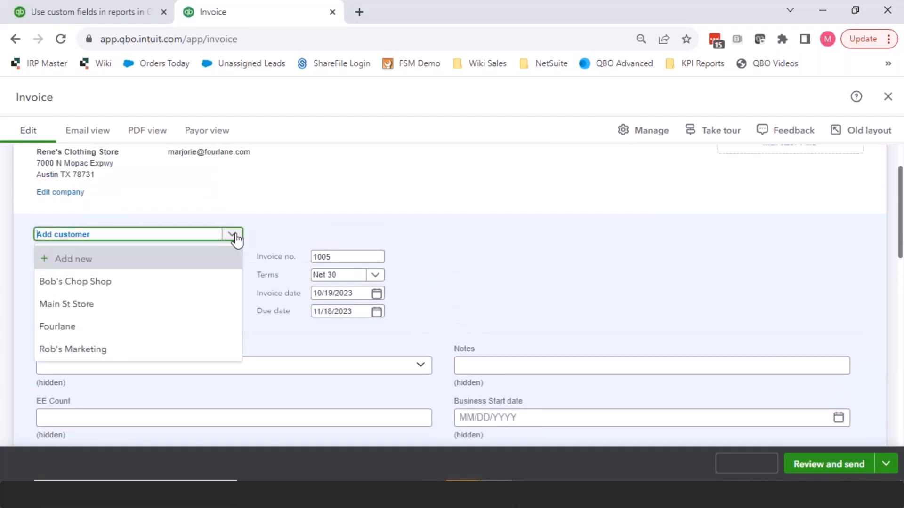
click(148, 286)
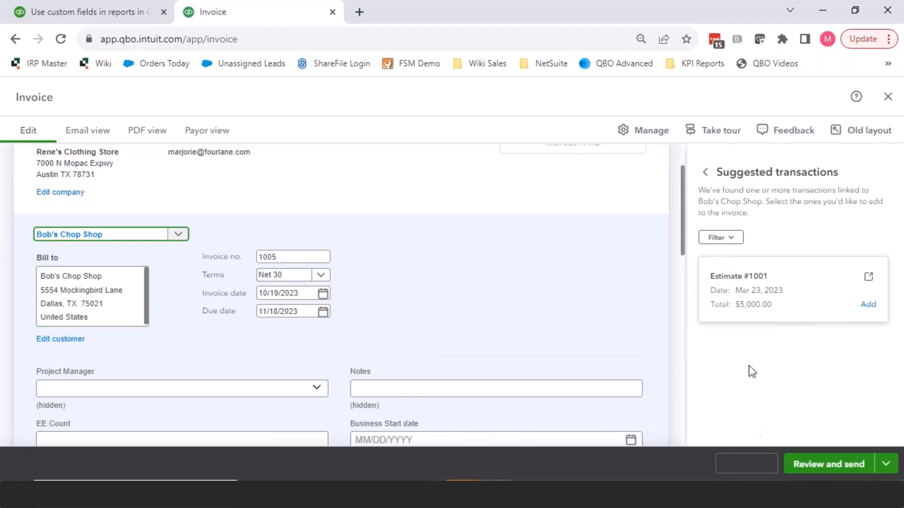
scroll(575, 248, down, 3)
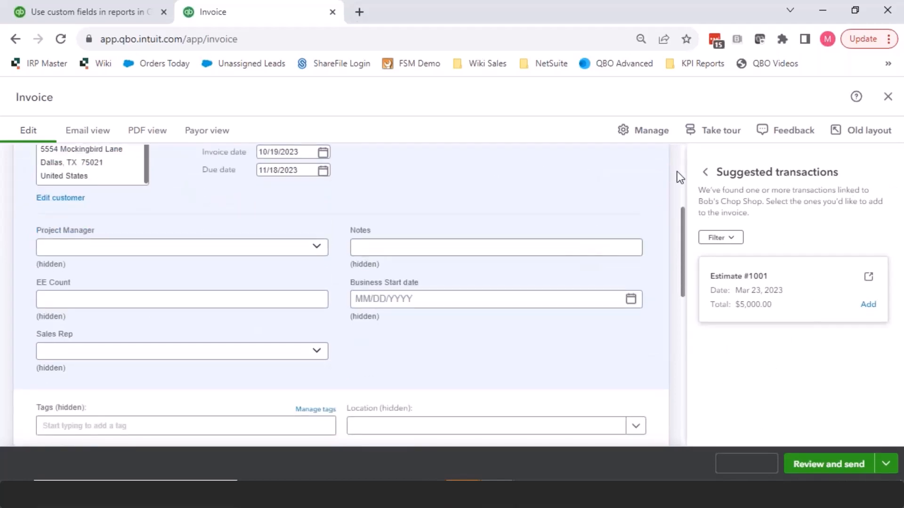
click(705, 172)
click(881, 164)
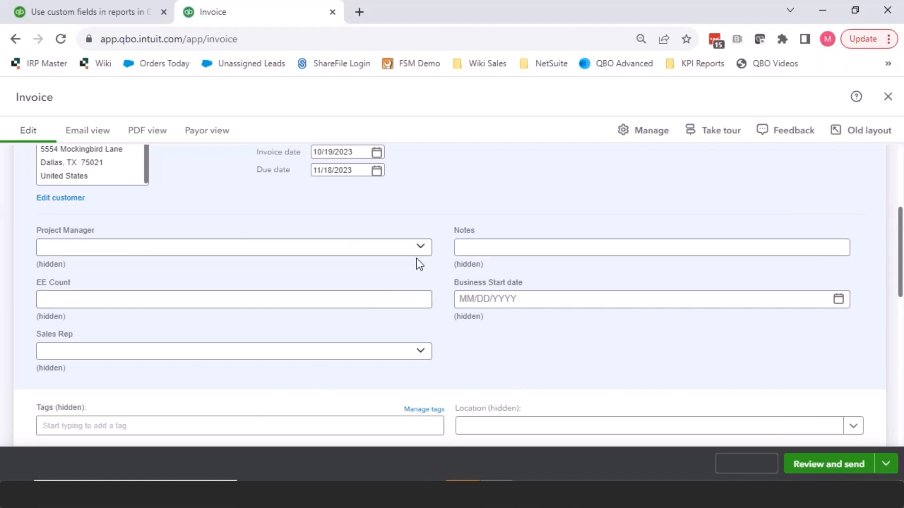
- Choose the first listed project manager in the Project Manager field and enter "Free Type Field" in Notes
key(ctrl+minus)
key(ctrl+minus)
key(ctrl+minus)
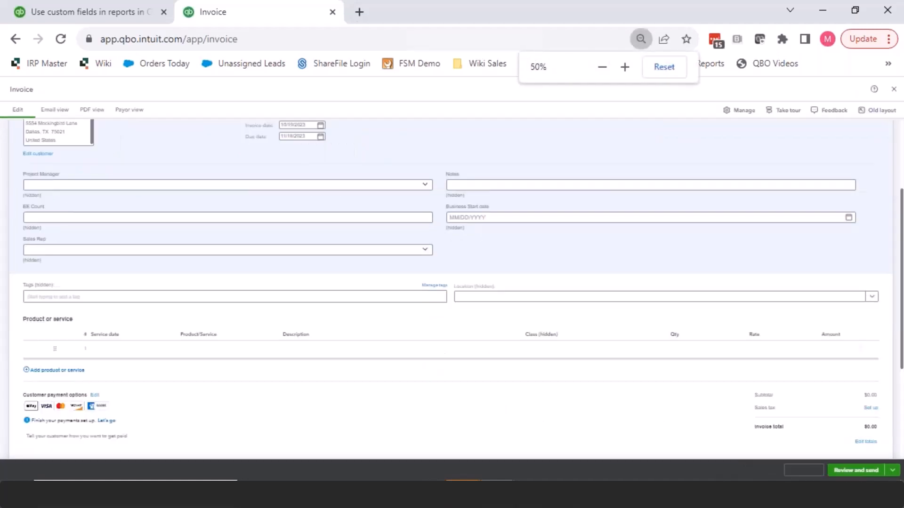
key(ctrl+plus)
key(ctrl+minus)
key(ctrl+plus)
key(ctrl+plus)
key(ctrl+plus)
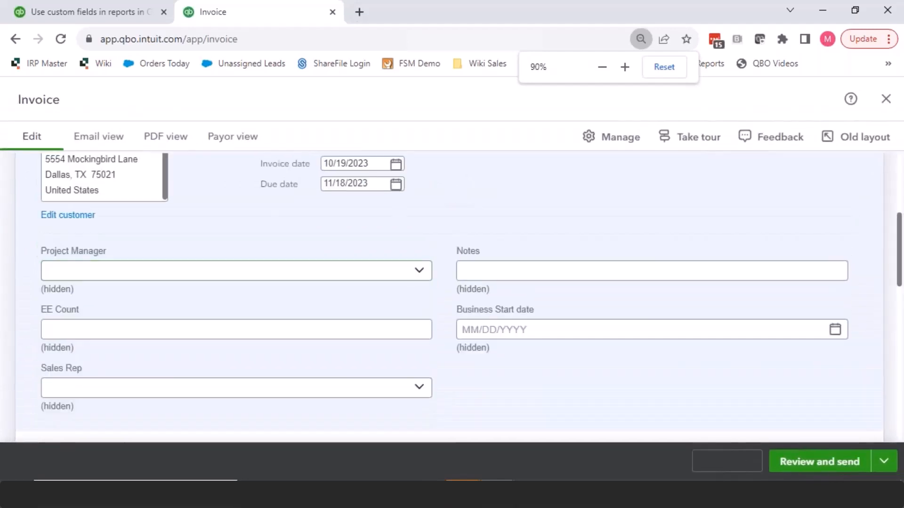
click(301, 275)
click(141, 311)
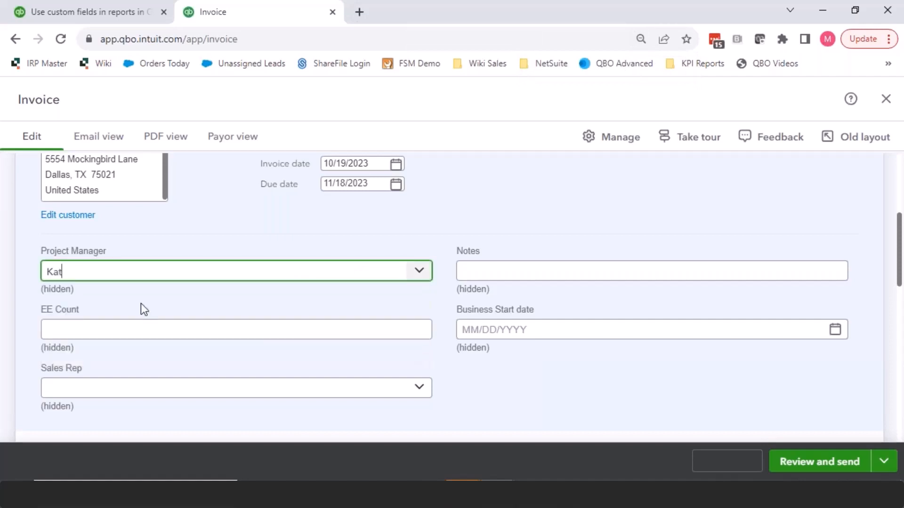
click(515, 274)
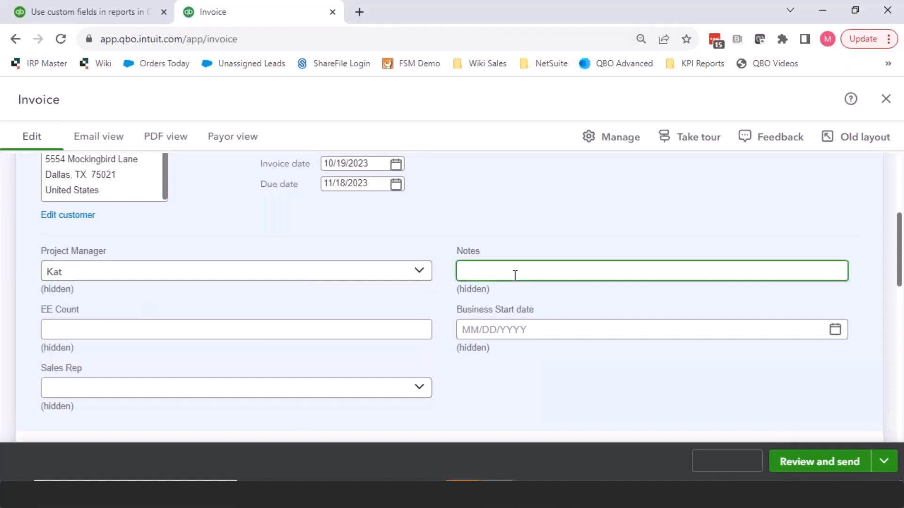
text(Free Type Field)
- Try the letters "jfk" in the EE Count field, clear them, and enter 25 instead
click(212, 327)
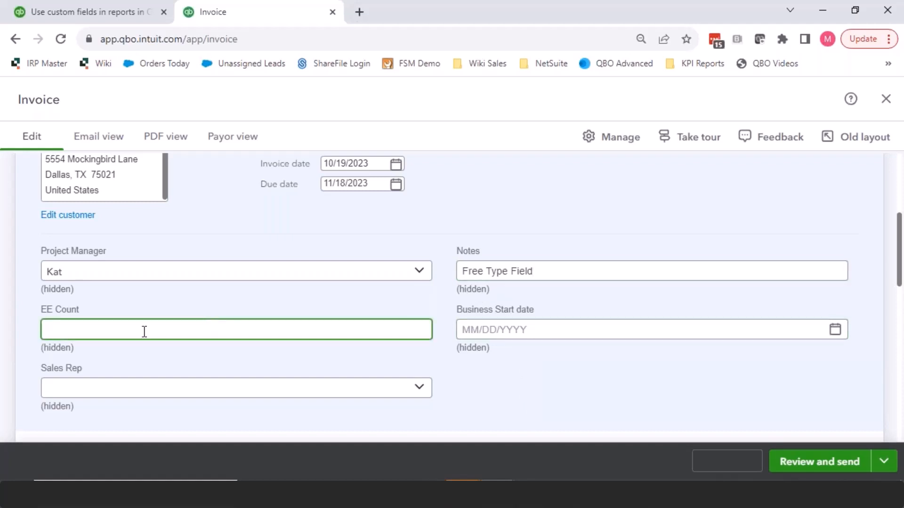
text(jfk)
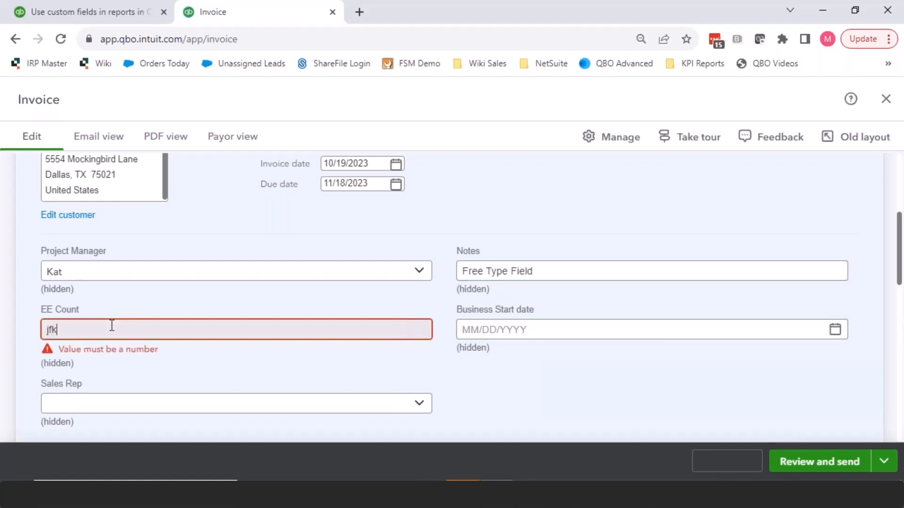
key(BackSpace)
key(BackSpace)
key(BackSpace)
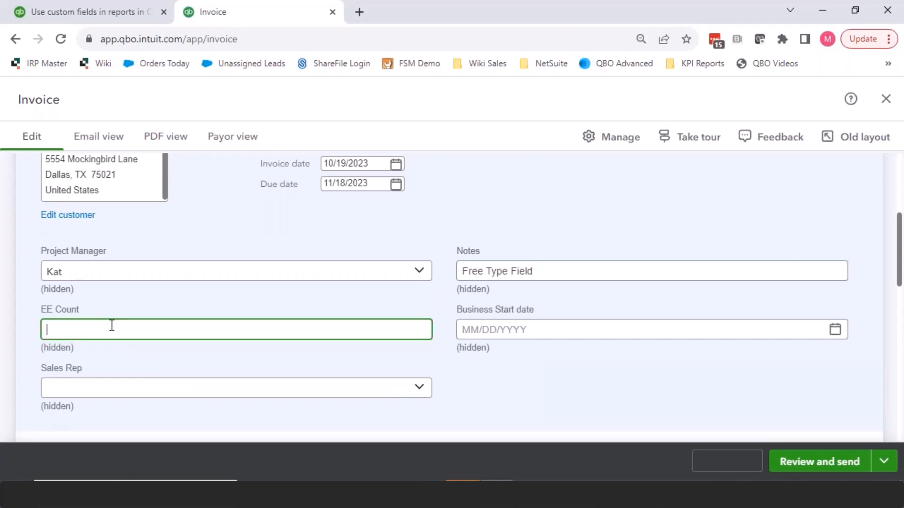
text(25)
key(Tab)
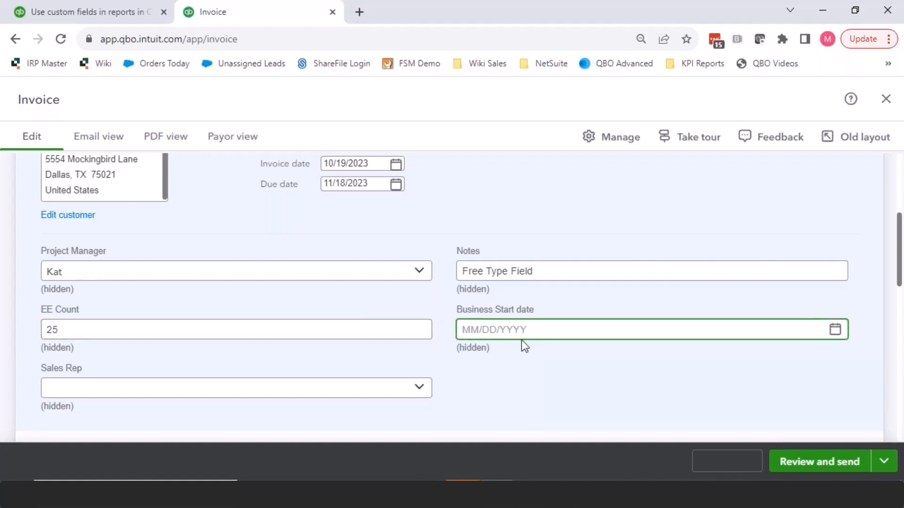
- Check the calendar picker of the Business Start date field, and set the date to 05/15/2002
click(834, 333)
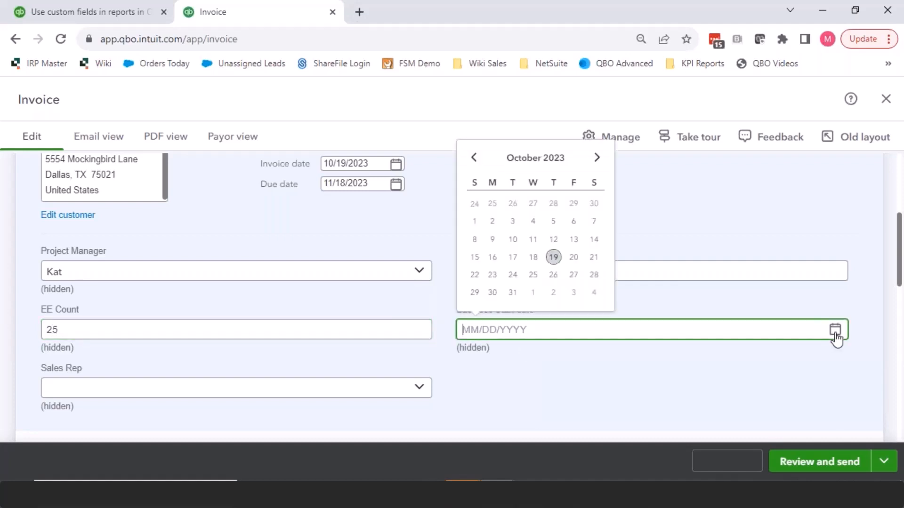
click(520, 337)
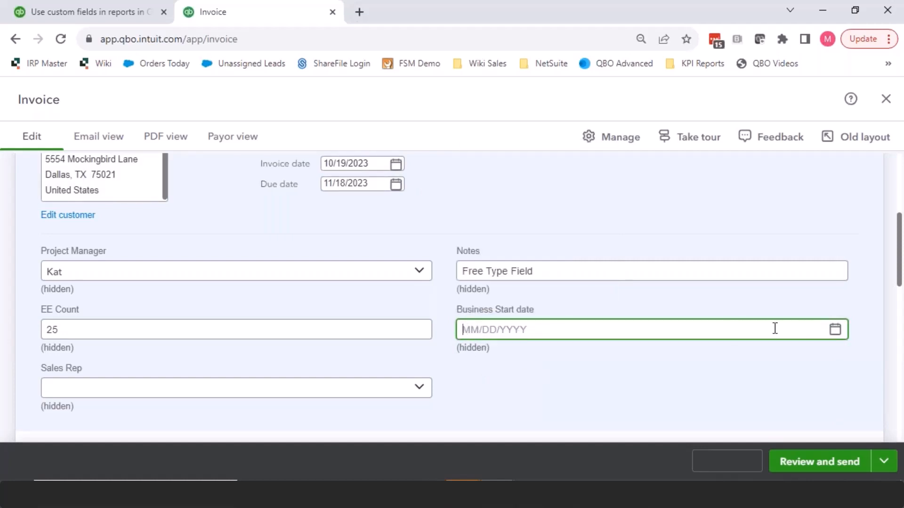
click(836, 330)
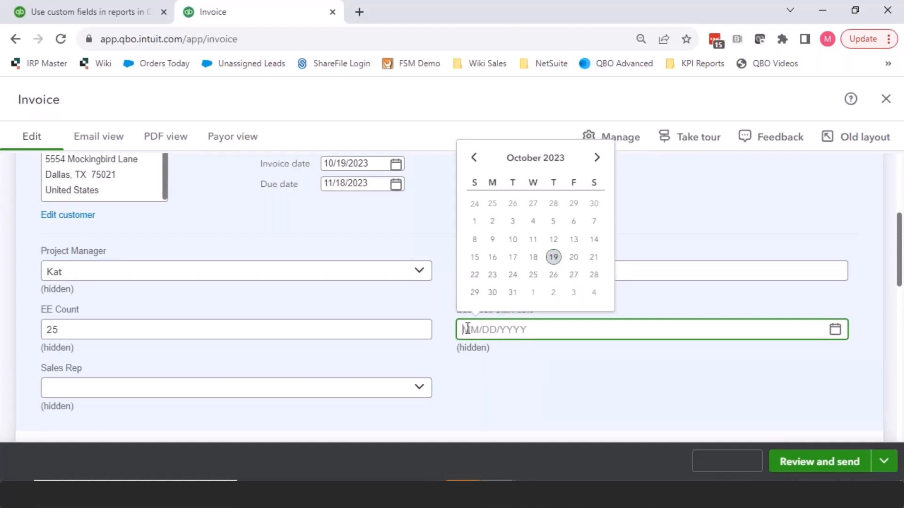
click(511, 352)
click(475, 329)
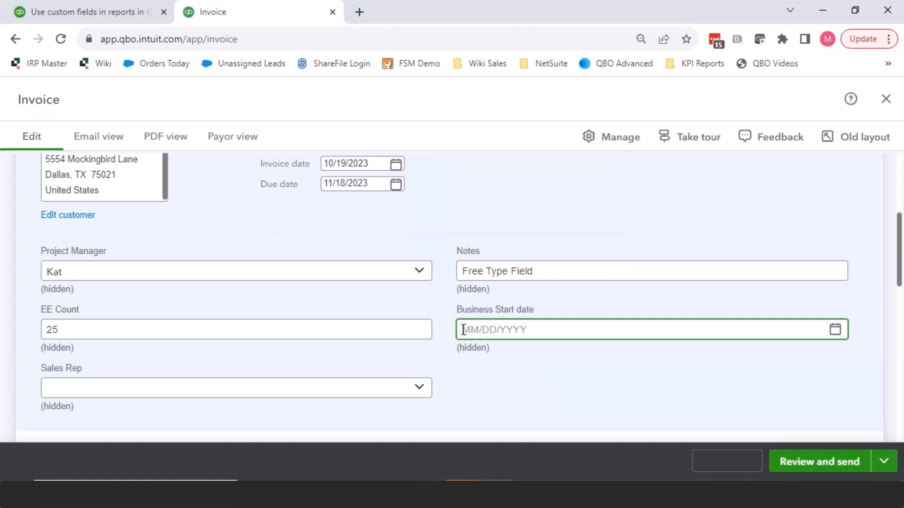
text(05/15/2002)
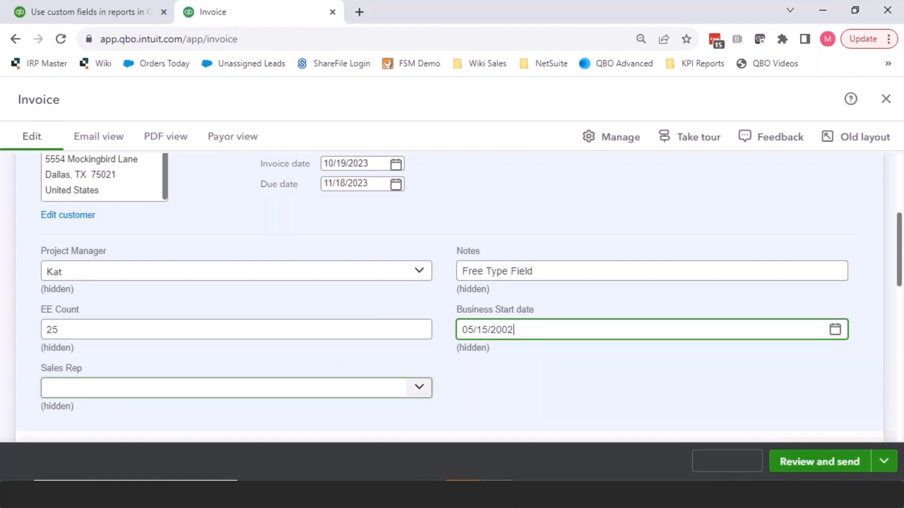
- Choose one of the sales reps in the Sales Rep field and try to save the invoice
click(346, 389)
click(206, 285)
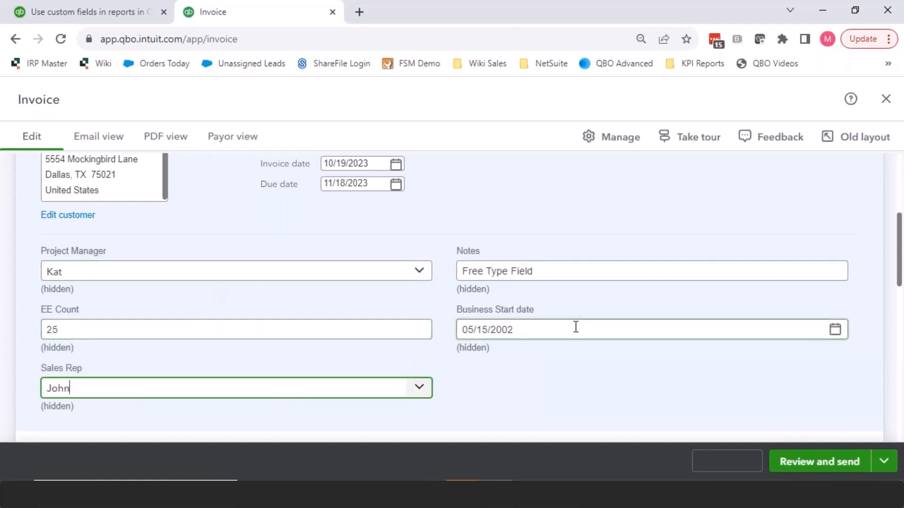
click(730, 471)
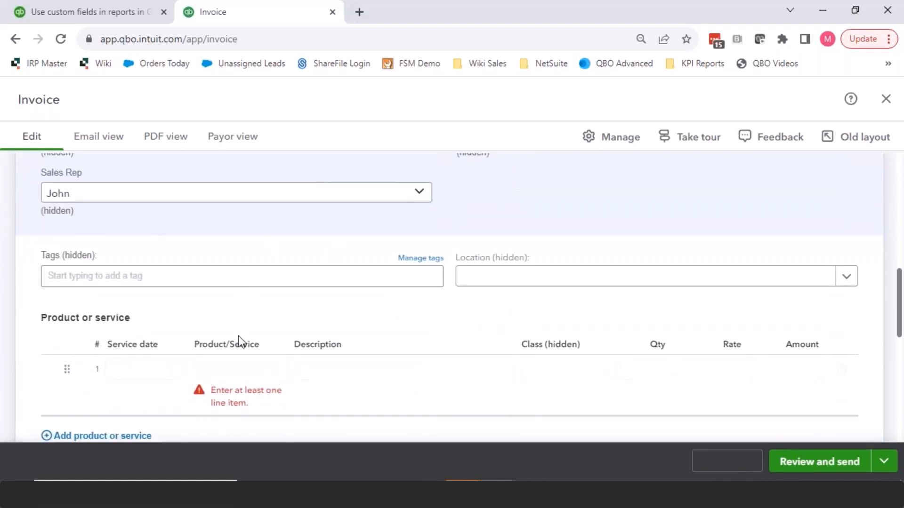
- Add a Services line item to the invoice with a rate of 8500
scroll(238, 335, down, 2)
click(277, 301)
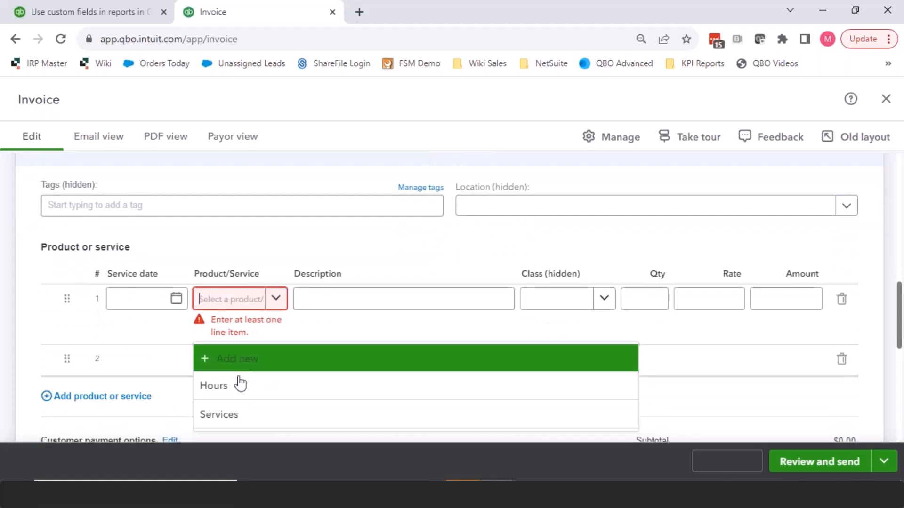
click(238, 416)
click(716, 299)
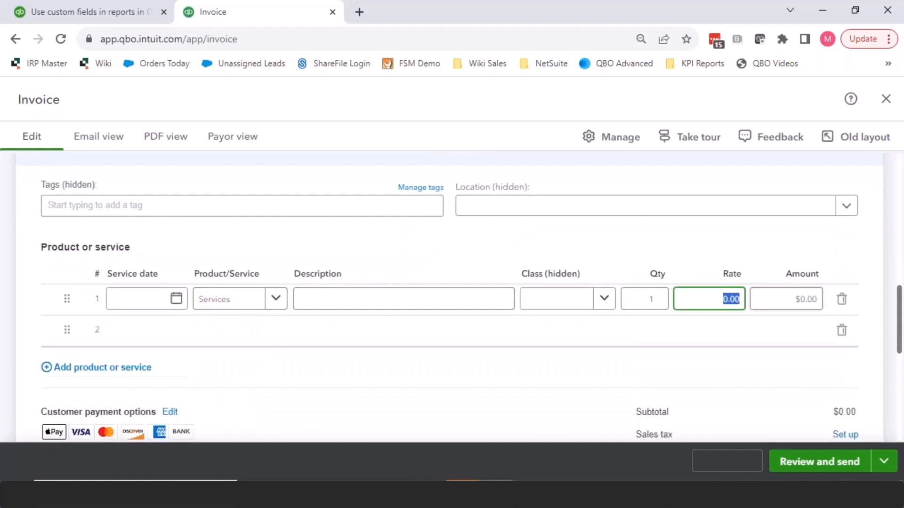
text(8500)
key(Tab)
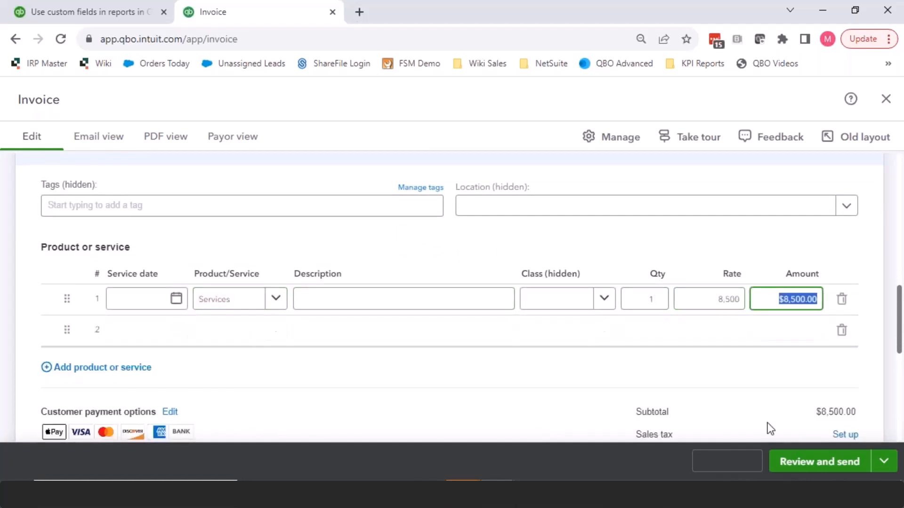
- Save the invoice and start a new blank one
click(726, 462)
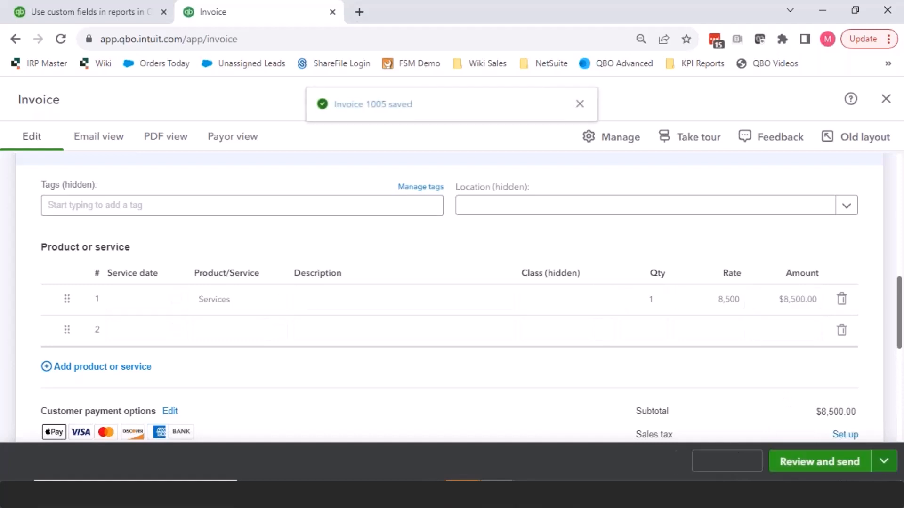
click(756, 464)
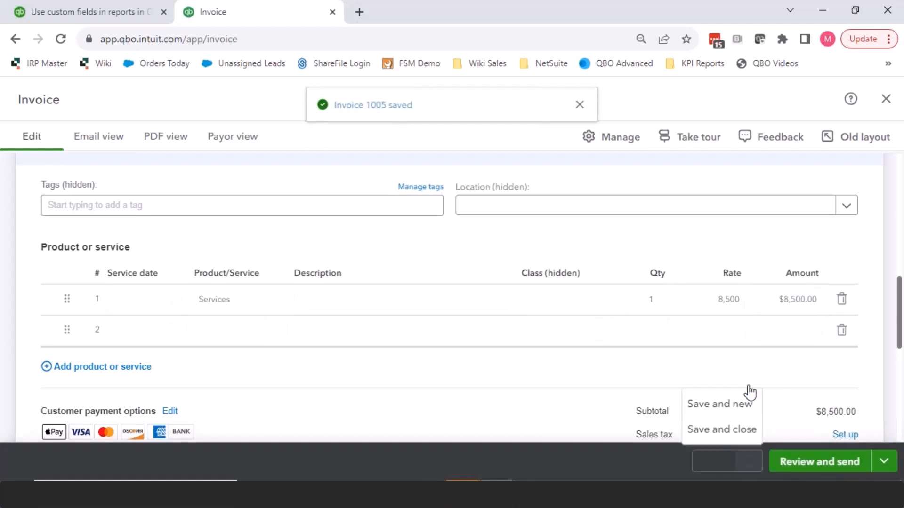
click(732, 406)
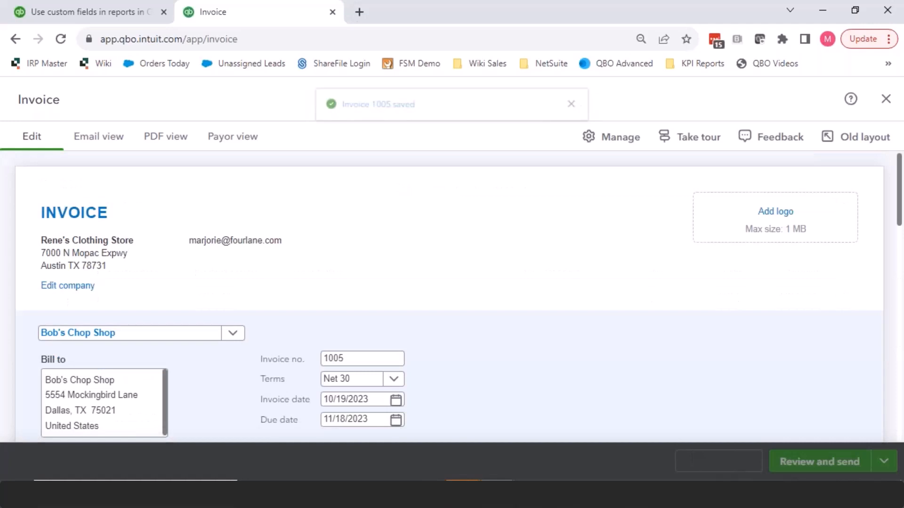
click(583, 108)
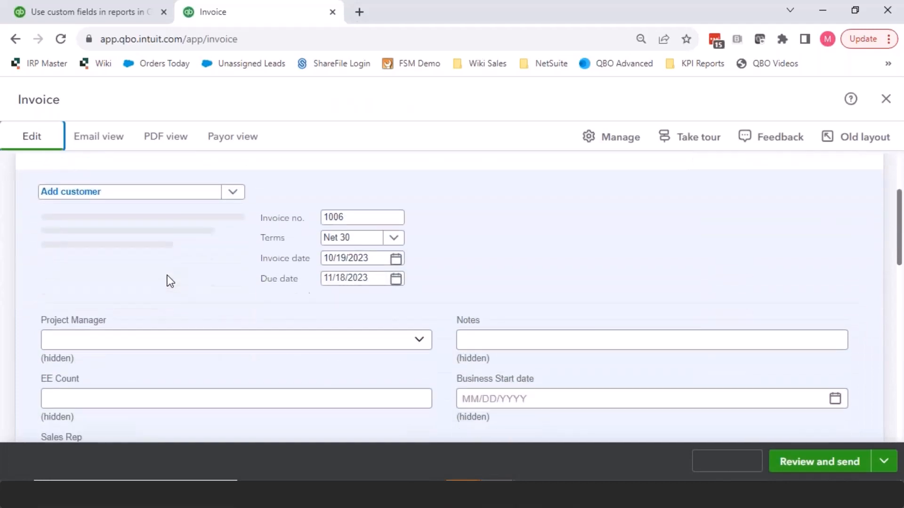
- Set the new invoice's customer to Fourlane and choose the third listed project manager in the Project Manager field
click(233, 335)
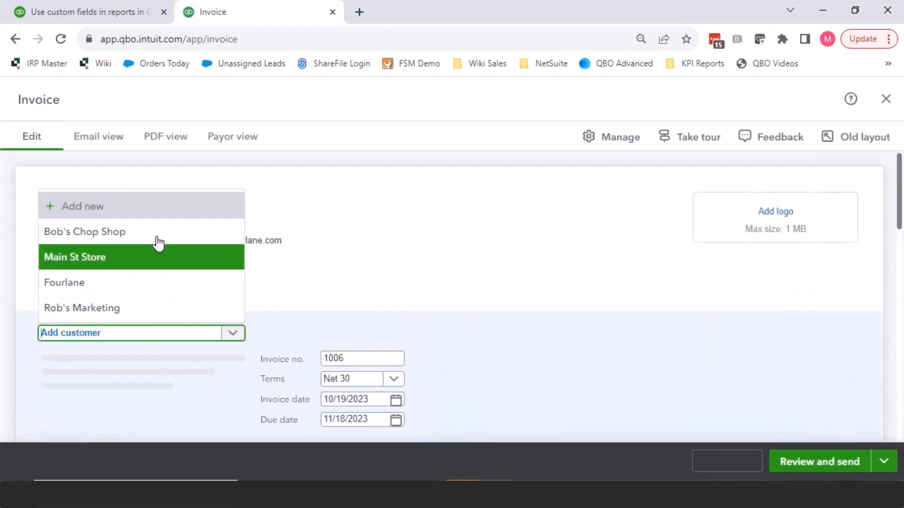
click(95, 283)
scroll(393, 252, down, 5)
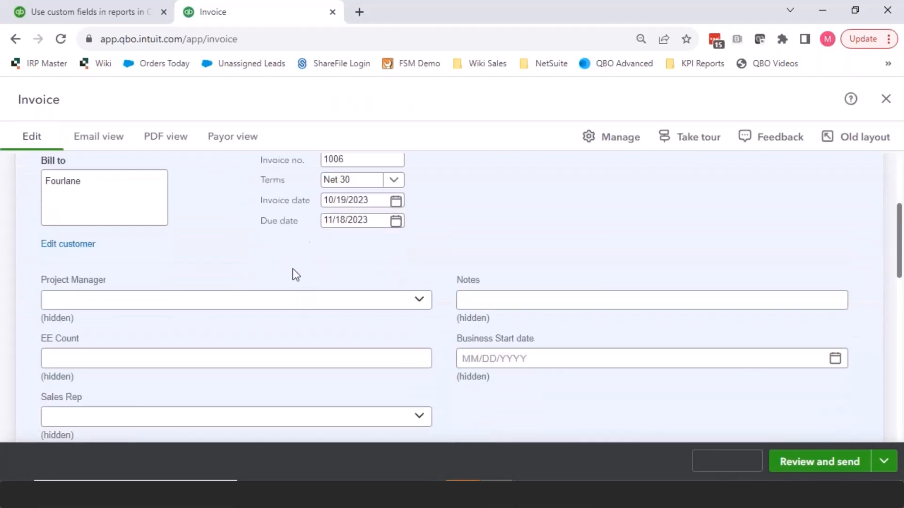
click(197, 286)
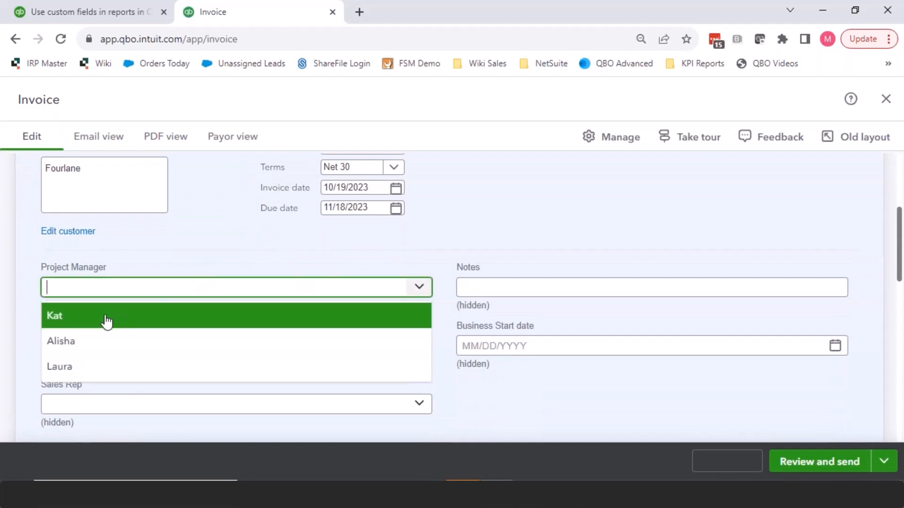
click(87, 365)
- Enter "Other Things" in the Notes field and set the EE Count to 800
click(498, 292)
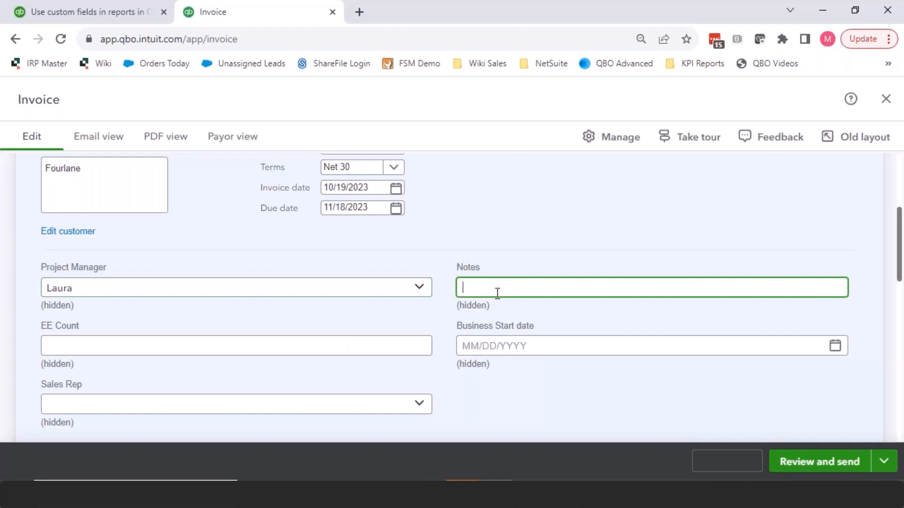
text(Other Things)
click(113, 343)
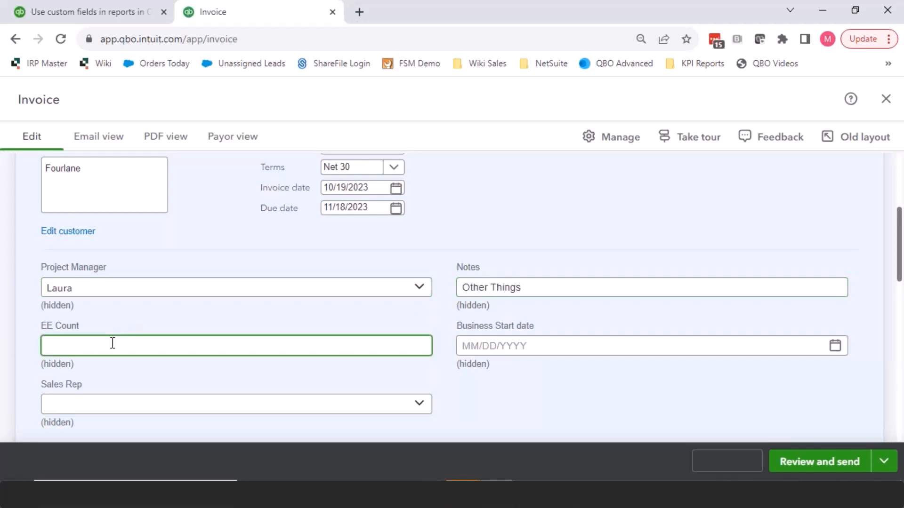
text(800)
- Set the invoice's Business Start date to 05/01/2023
click(834, 346)
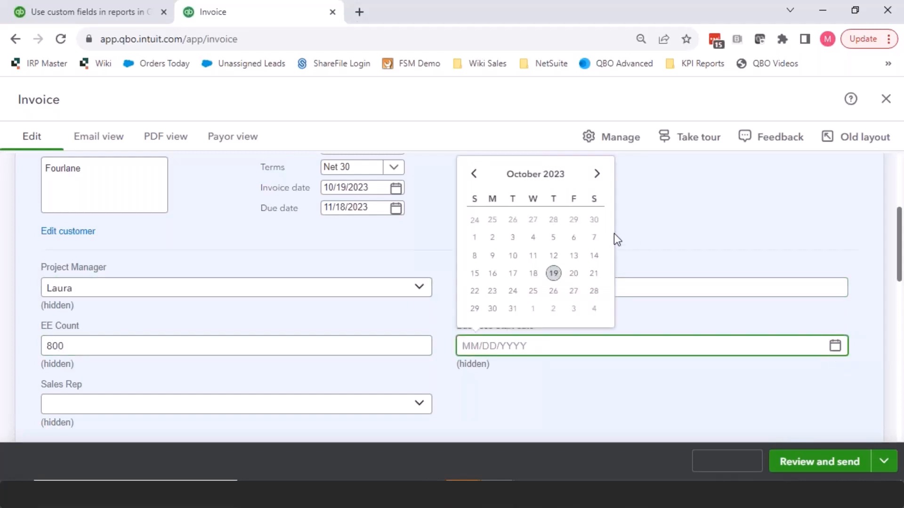
click(475, 174)
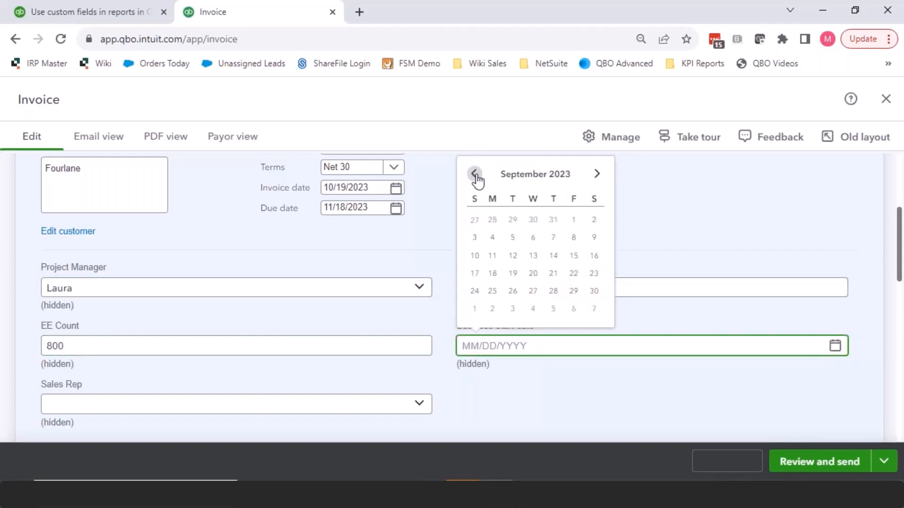
click(475, 174)
click(474, 174)
click(475, 175)
click(475, 174)
click(491, 220)
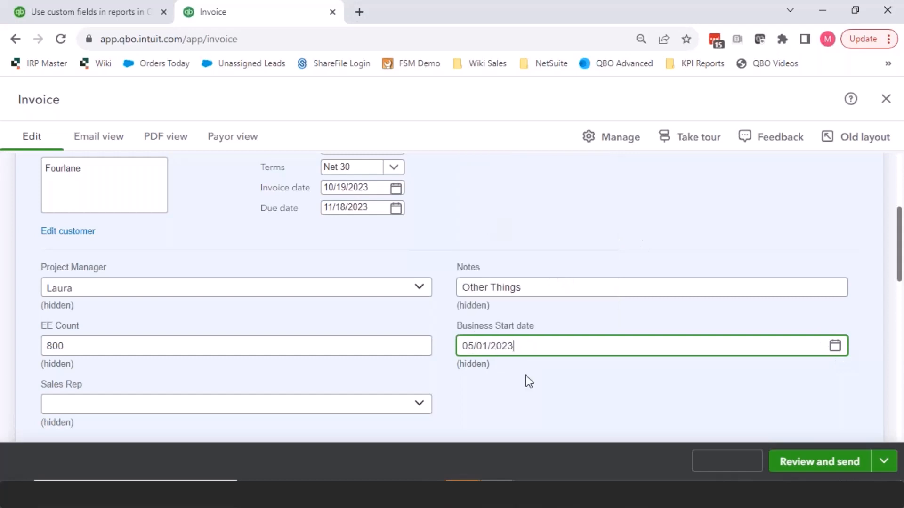
- Choose the first listed sales rep in the invoice's Sales Rep field
scroll(541, 383, down, 3)
click(248, 262)
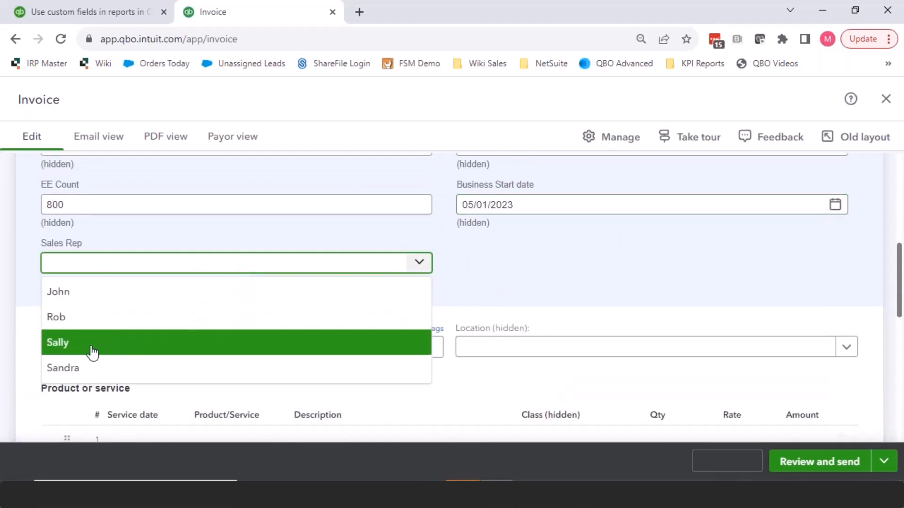
click(61, 293)
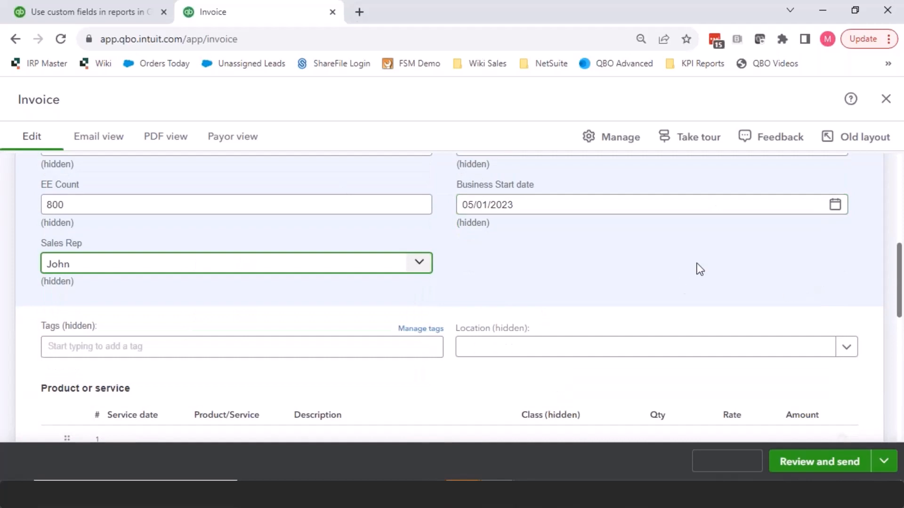
- Add a Services line item to the invoice with a rate of 75000
scroll(700, 269, down, 5)
click(275, 228)
click(276, 230)
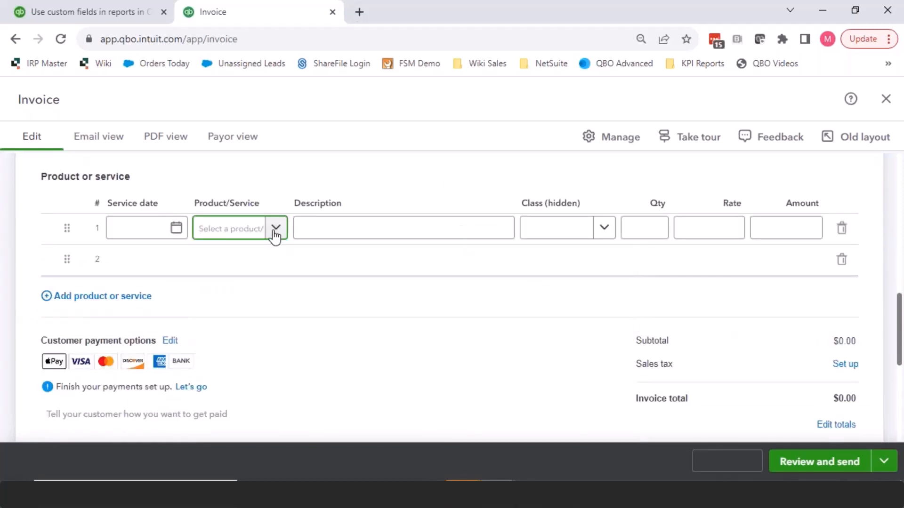
click(276, 230)
click(238, 314)
click(736, 228)
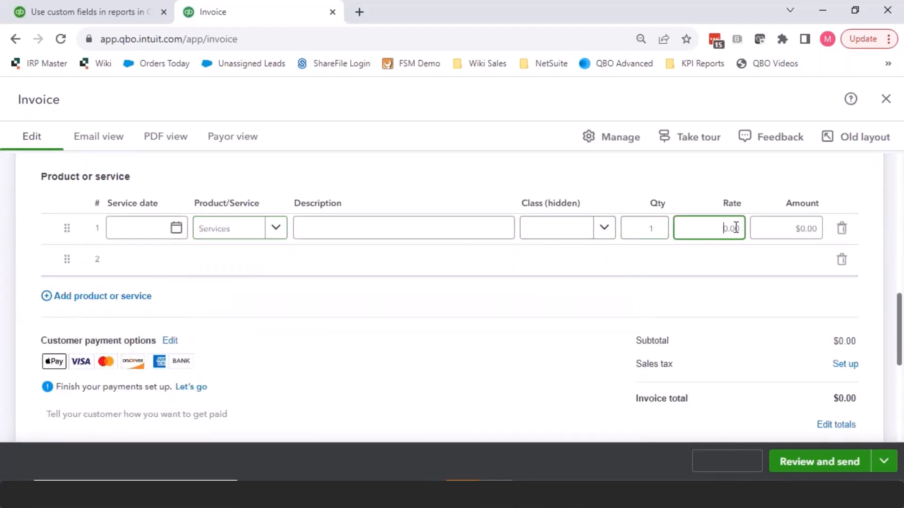
double_click(736, 228)
text(75,0)
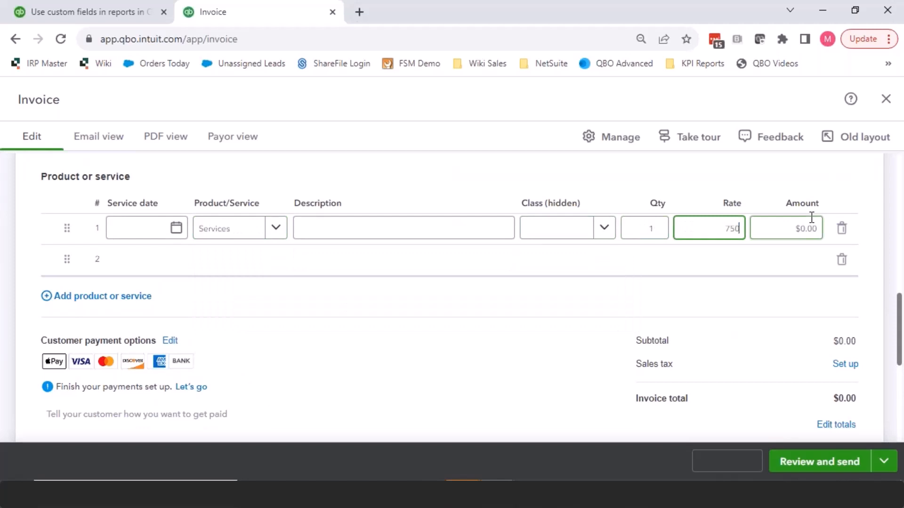
text(00)
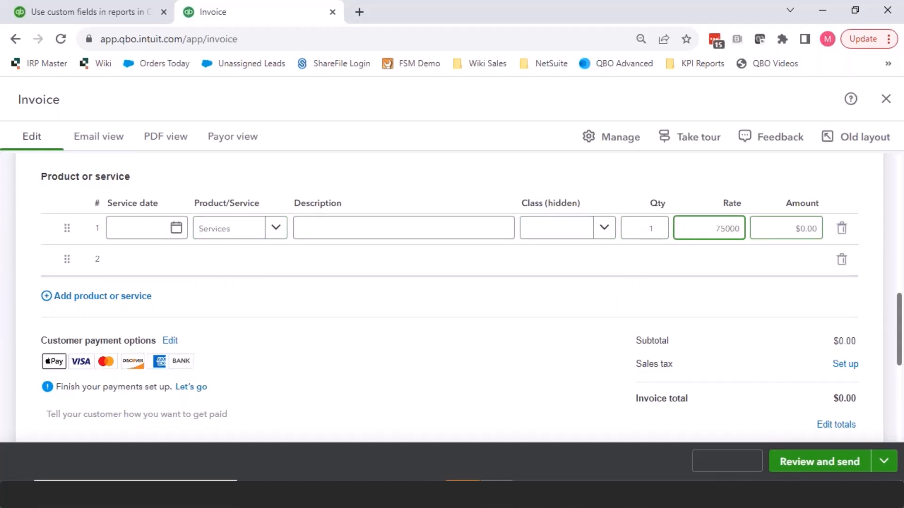
- Save and close the invoice and dismiss the saved notification
click(749, 463)
click(721, 430)
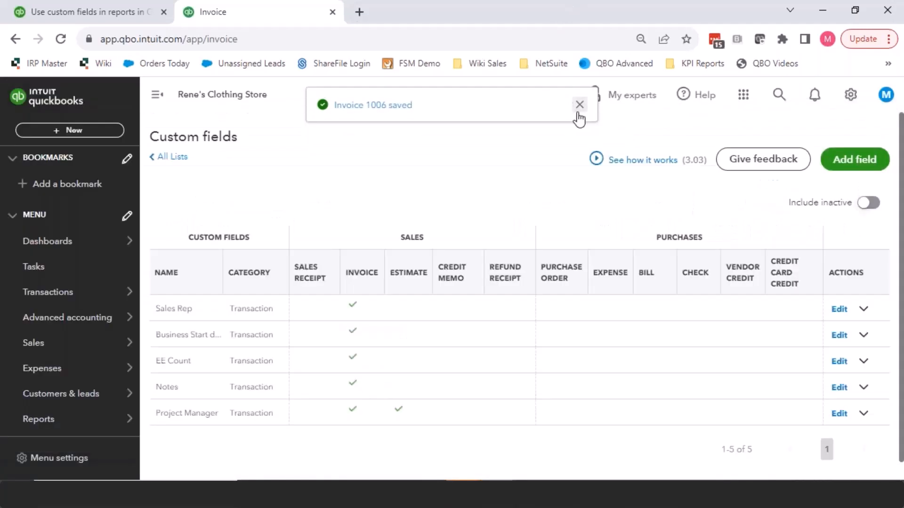
click(580, 106)
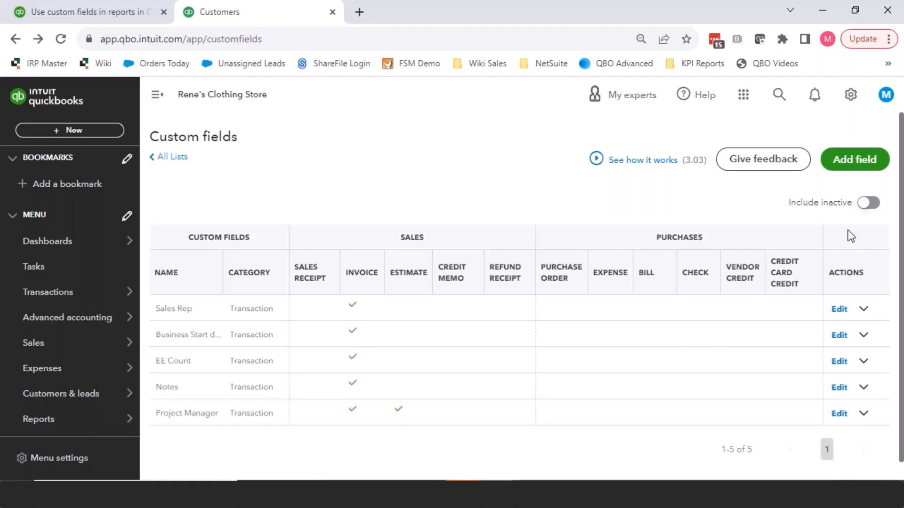
- Include inactive custom fields in the list and make the Purchasing Agent vendor field active
click(868, 202)
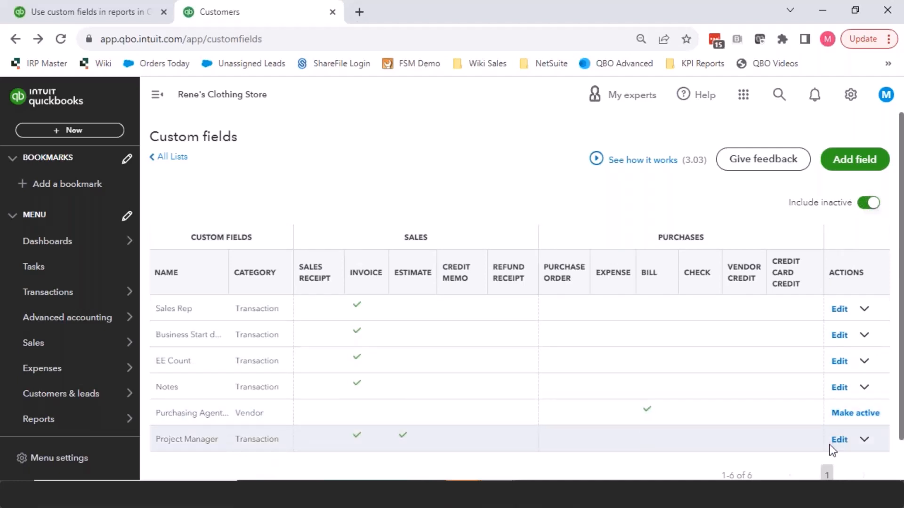
click(845, 415)
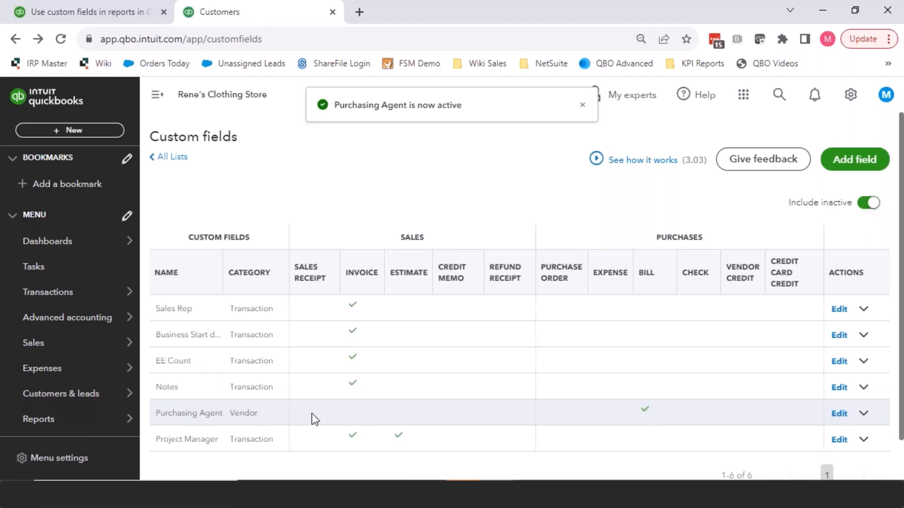
- Make the Purchasing Agent custom field inactive again
click(863, 414)
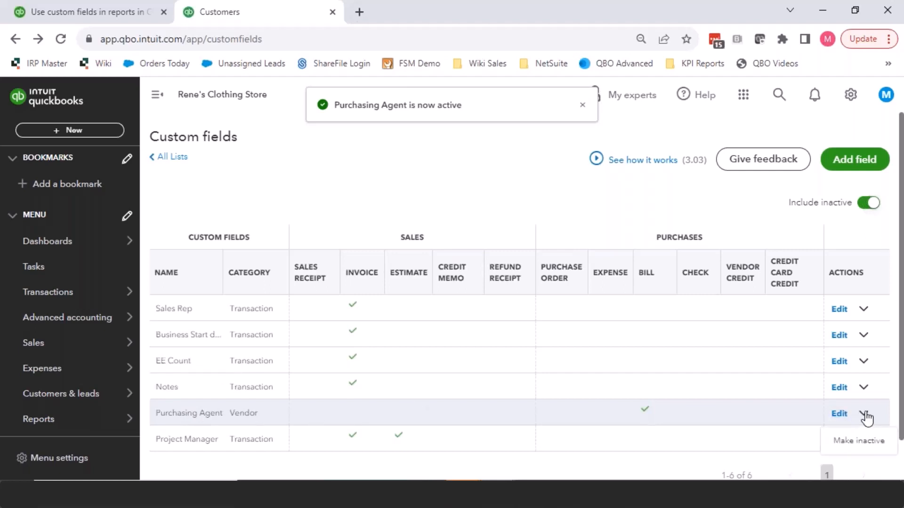
click(863, 442)
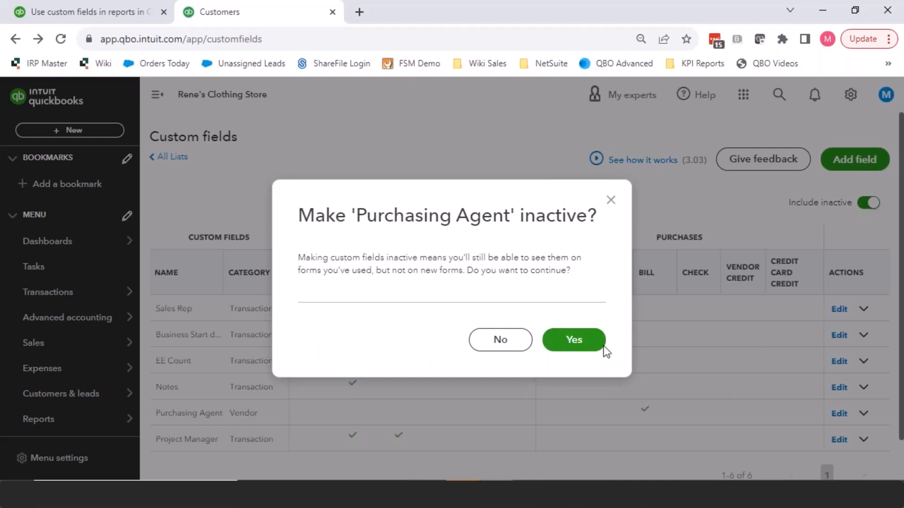
click(574, 340)
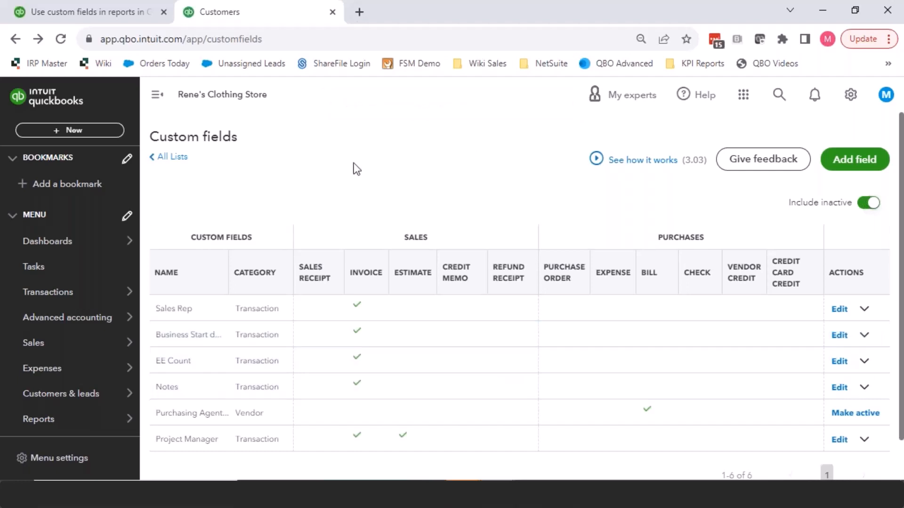
- Switch to the help article on using custom fields in reports and examine its instructions and the sales and customer reports table
scroll(343, 165, down, 1)
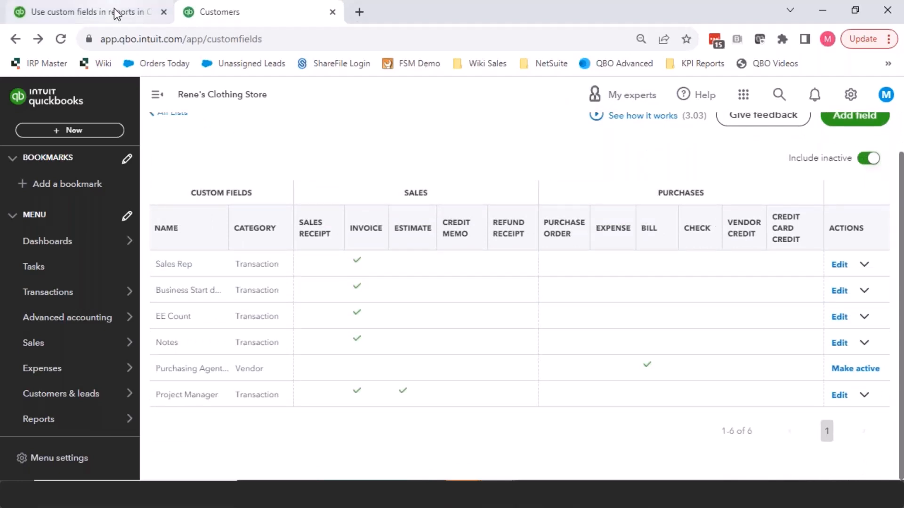
click(94, 13)
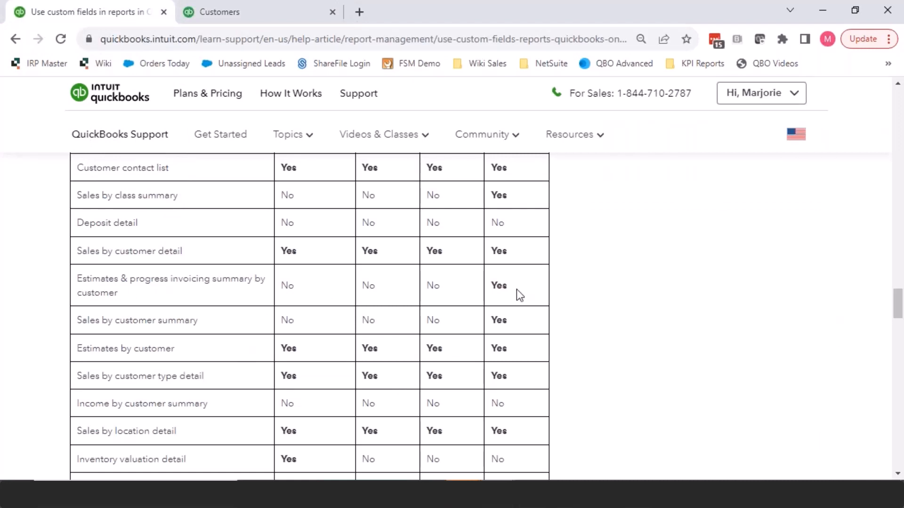
scroll(518, 295, up, 3)
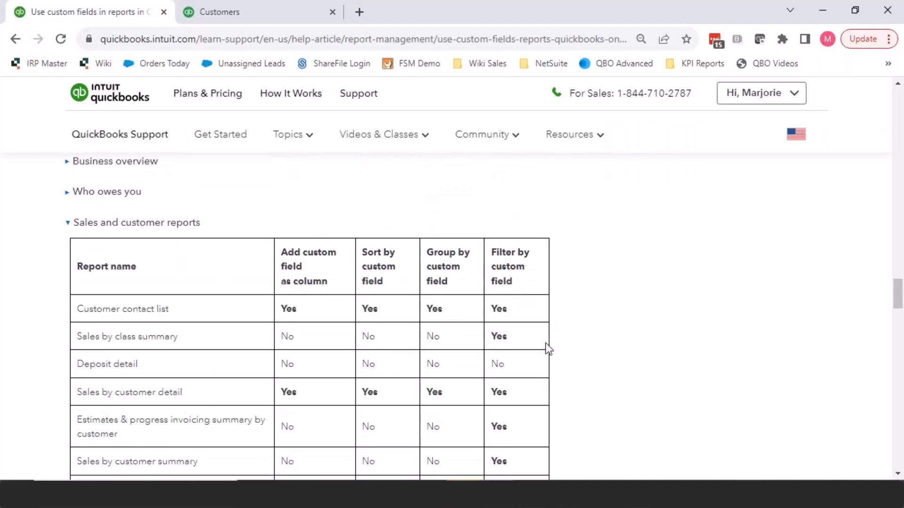
scroll(311, 382, down, 1)
scroll(312, 381, down, 2)
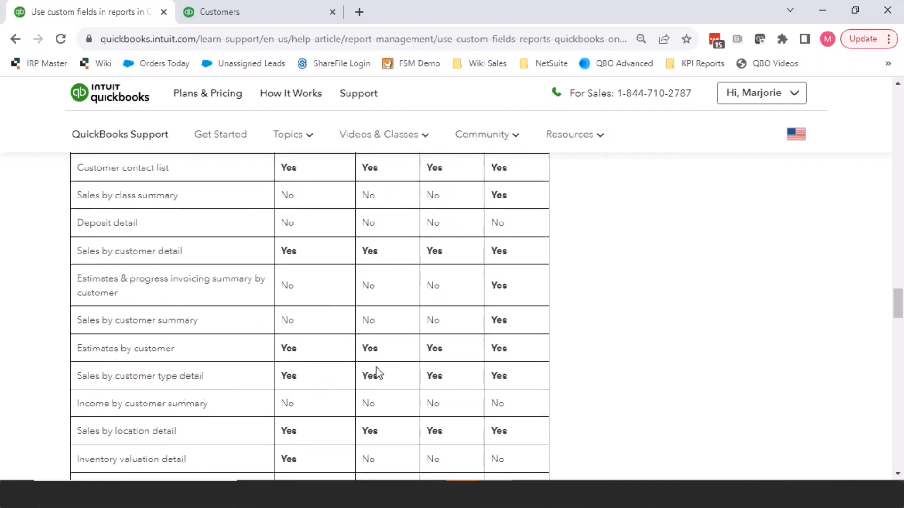
scroll(488, 365, up, 6)
scroll(490, 365, up, 15)
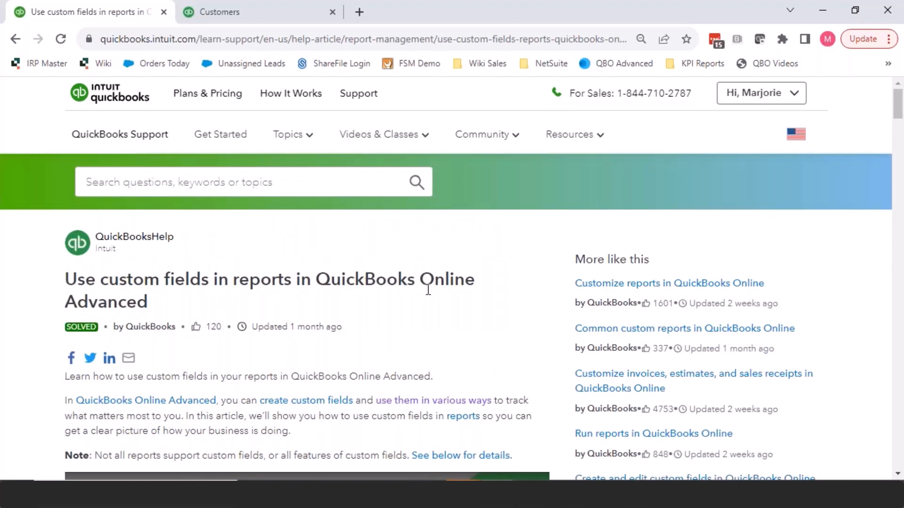
scroll(428, 290, down, 20)
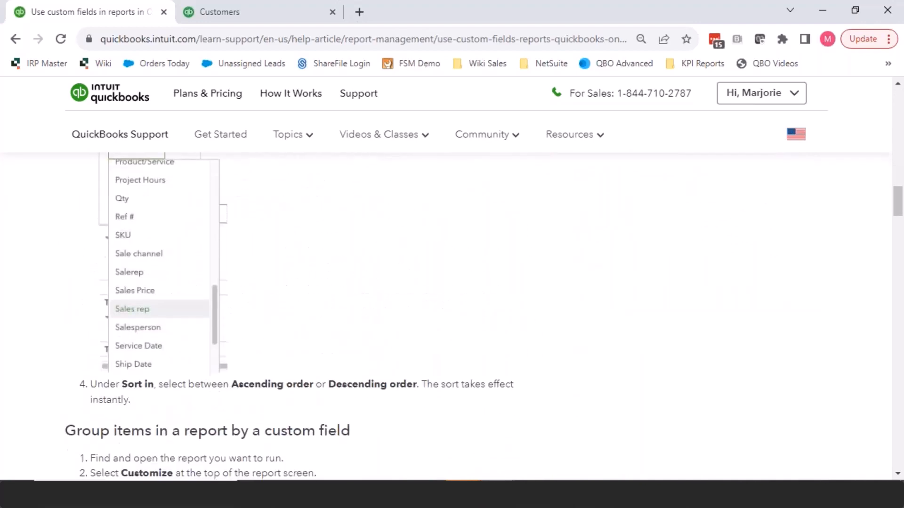
scroll(428, 289, down, 15)
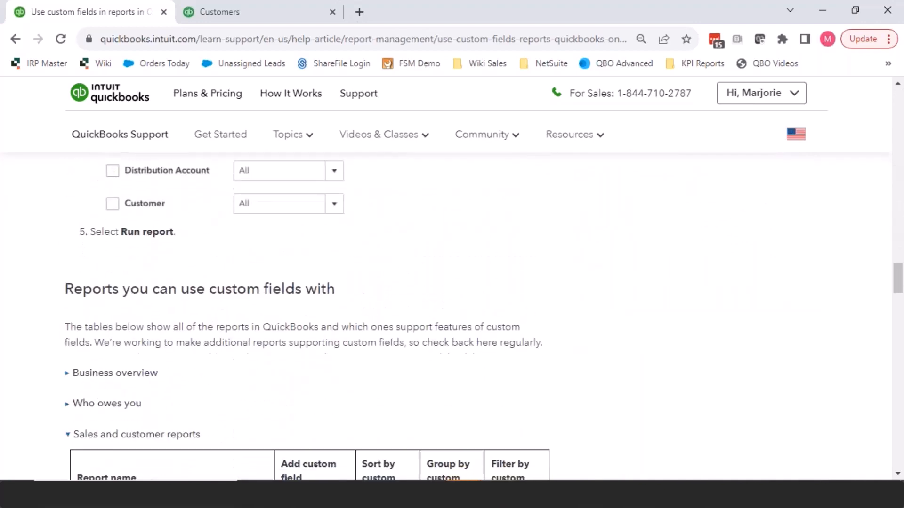
- Collapse the Sales and customer reports, What you owe, and Expenses and vendors sections of the help article
scroll(145, 282, down, 3)
click(67, 294)
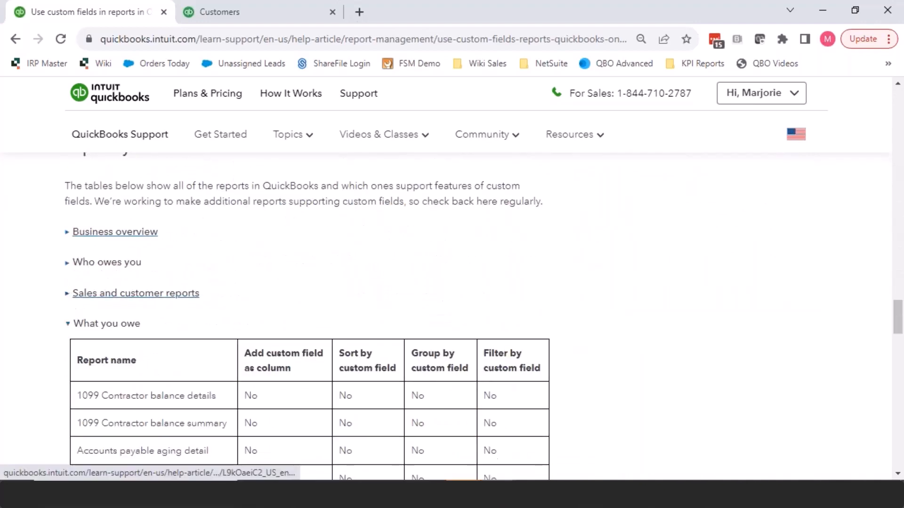
click(66, 324)
click(66, 366)
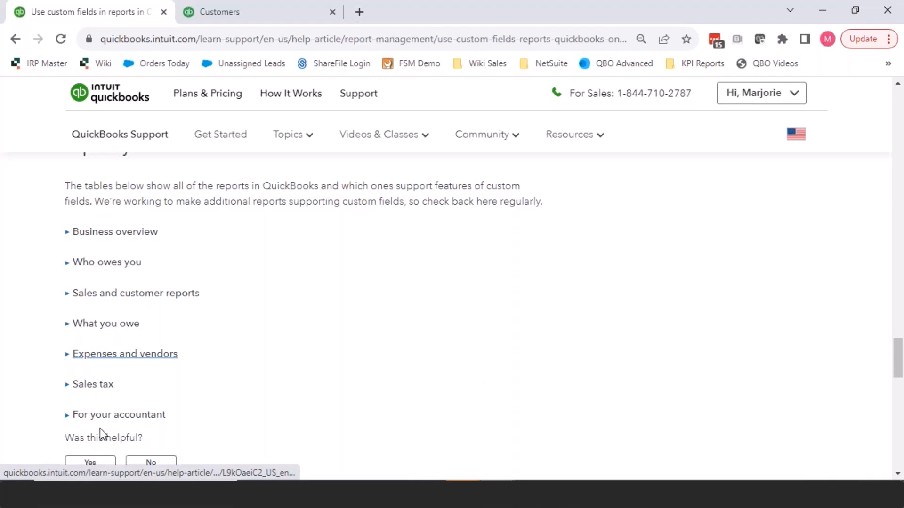
- Expand the Who owes you section and examine which reports support adding, sorting, grouping and filtering by custom field
click(71, 264)
scroll(455, 308, down, 1)
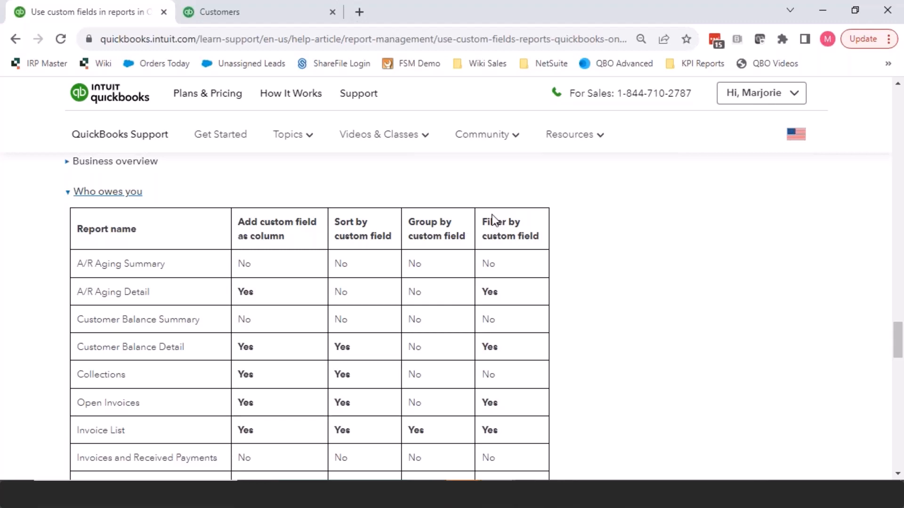
scroll(426, 301, down, 5)
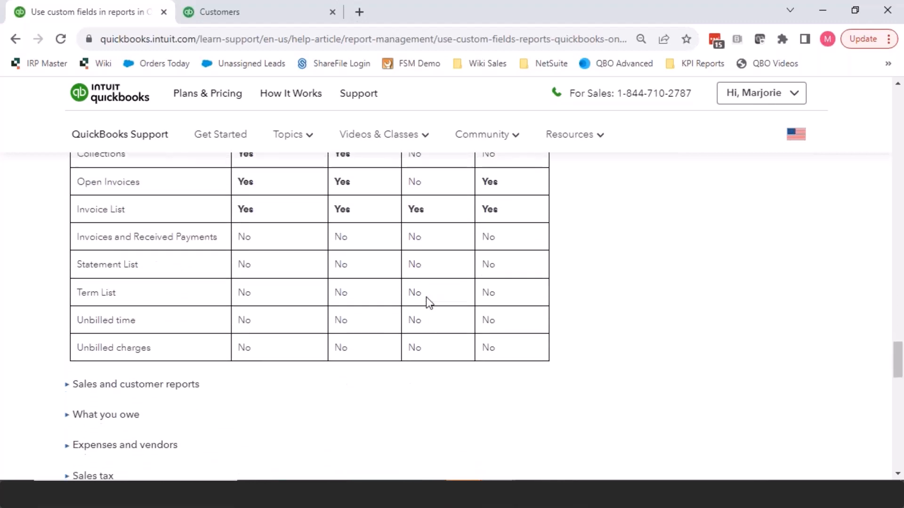
scroll(425, 297, down, 2)
scroll(426, 298, up, 7)
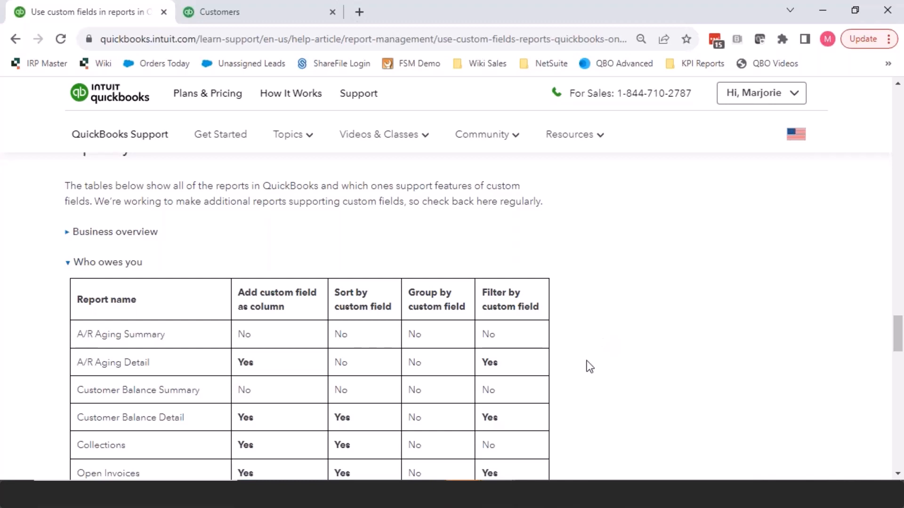
scroll(631, 407, down, 3)
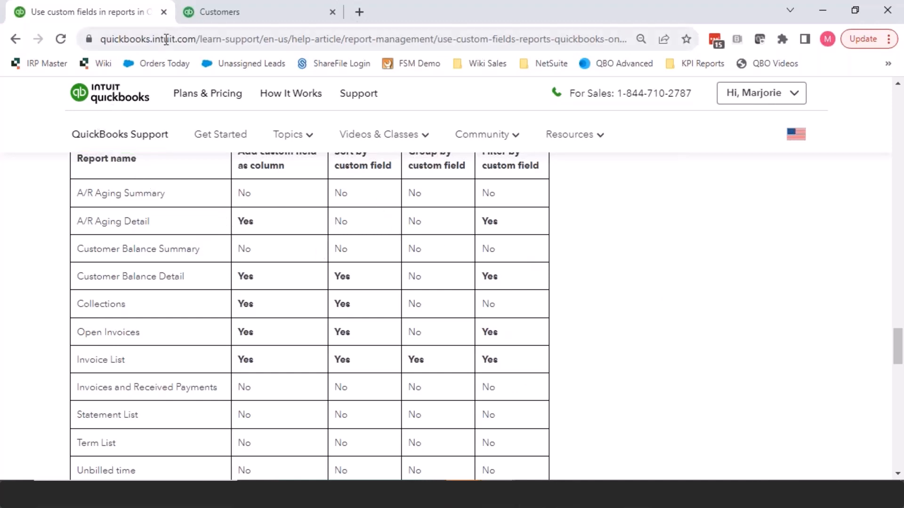
- Switch back to QuickBooks Online and open the Reports page
click(205, 12)
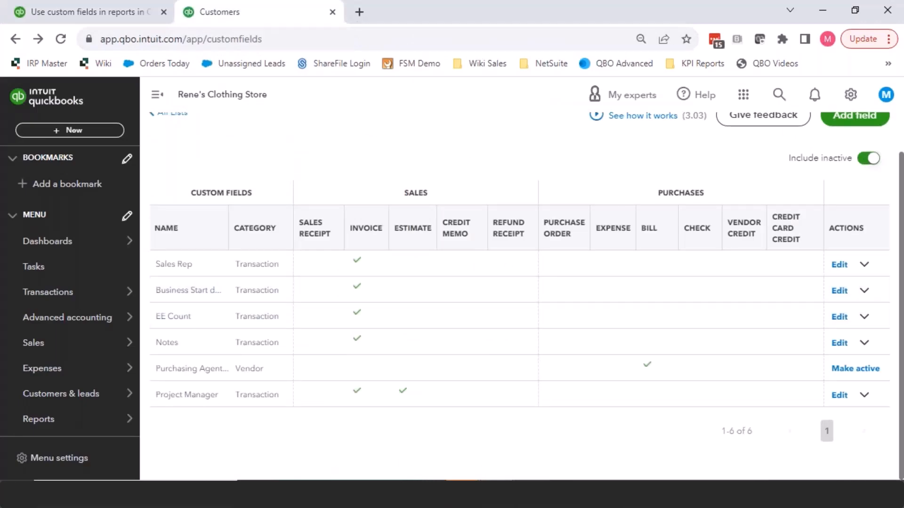
click(94, 134)
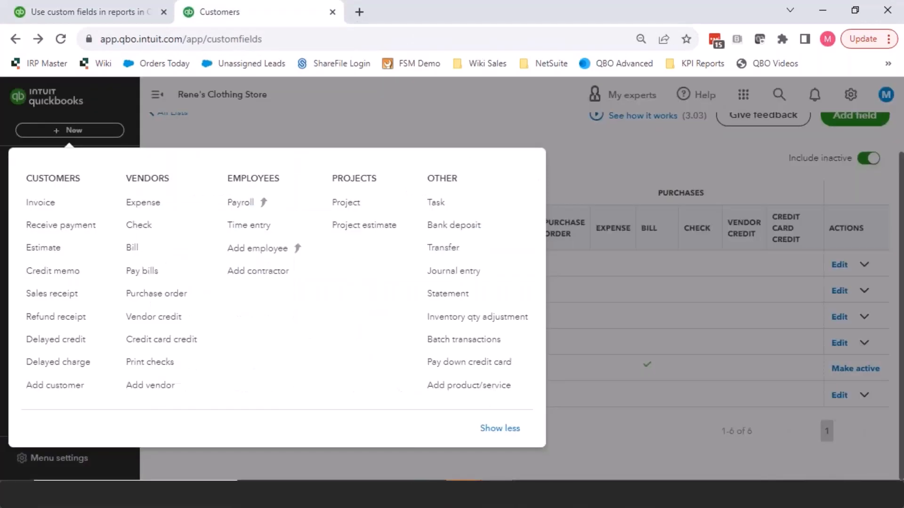
click(393, 126)
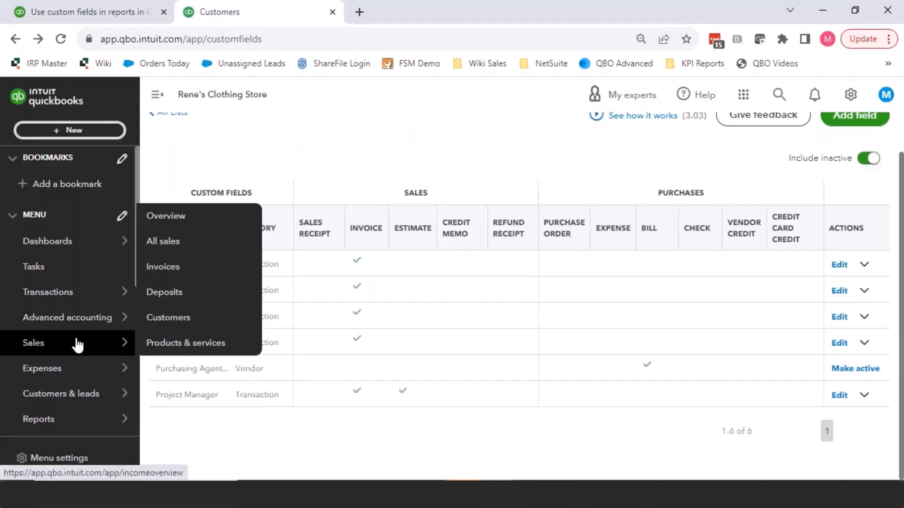
scroll(70, 348, down, 2)
click(38, 354)
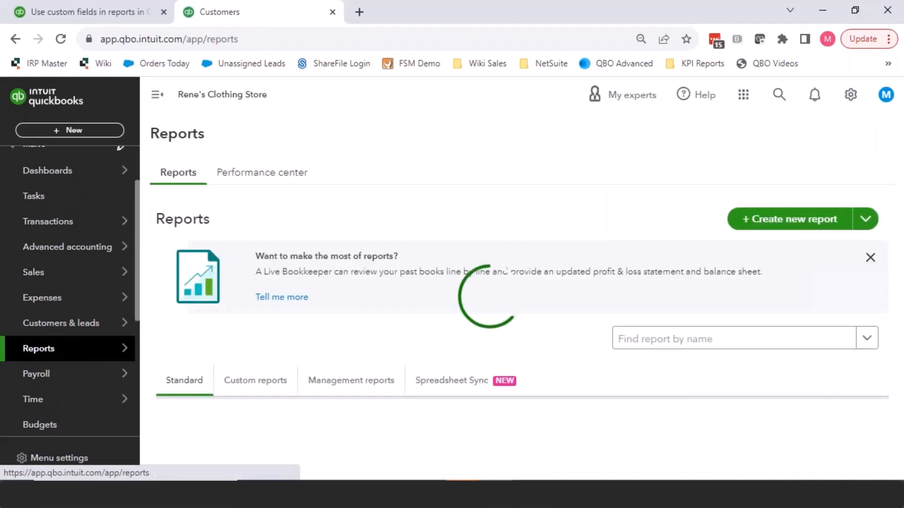
- Search the reports for "detail" and open the Accounts receivable aging detail report
click(721, 345)
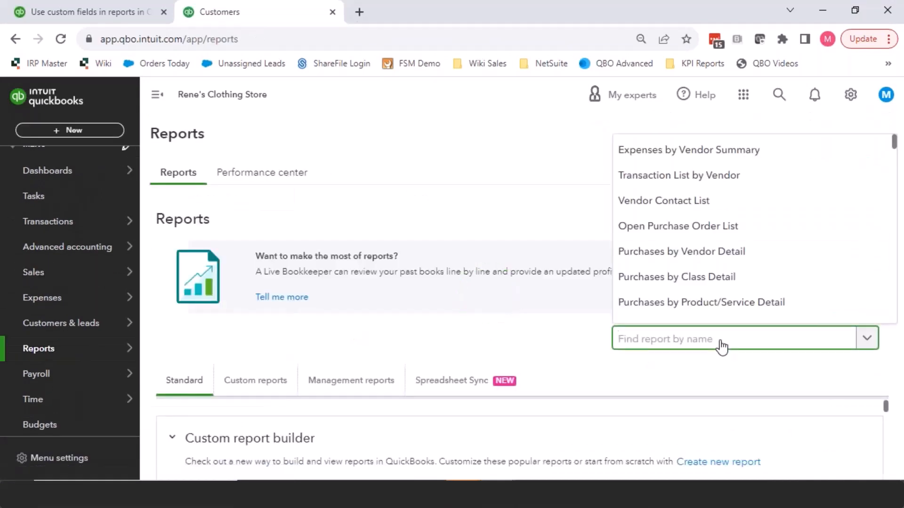
text(detail)
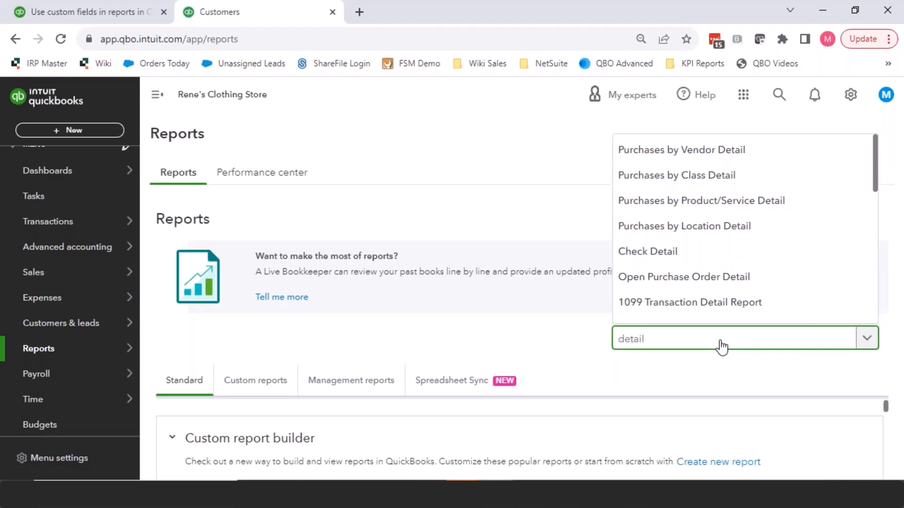
scroll(727, 282, down, 5)
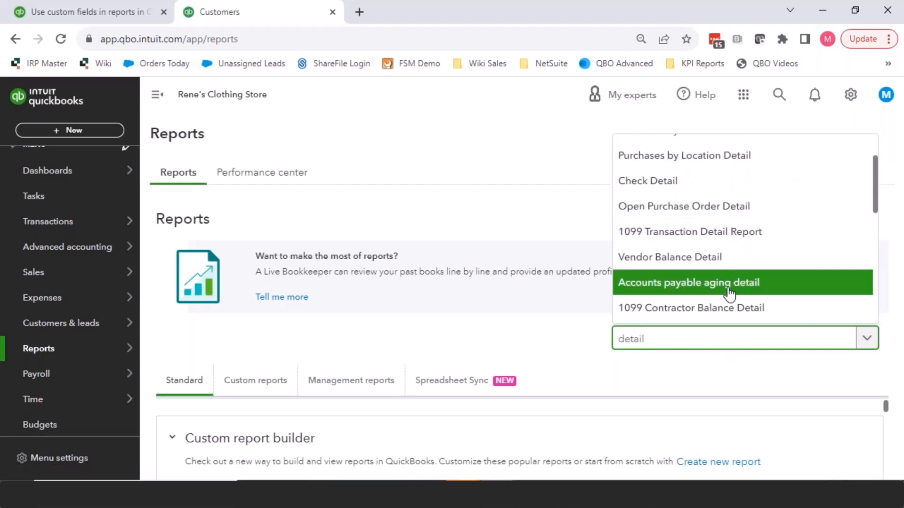
scroll(729, 293, down, 3)
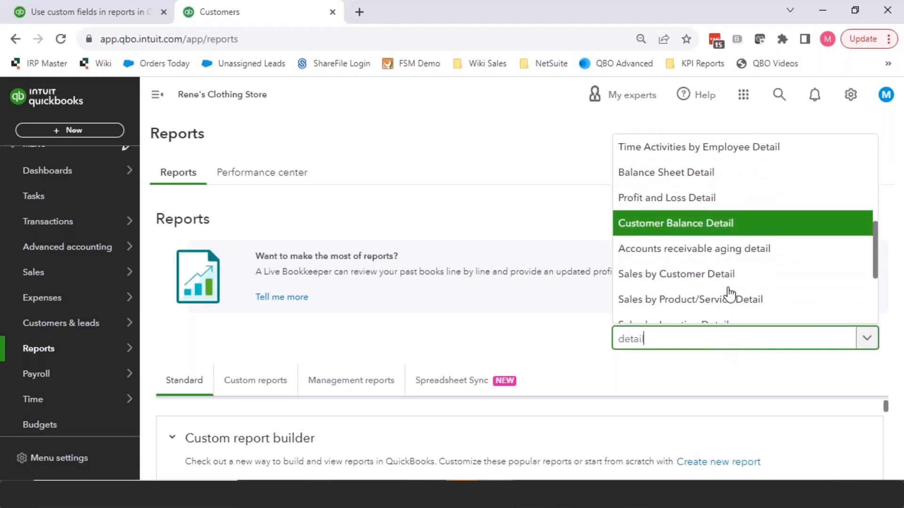
scroll(729, 293, down, 2)
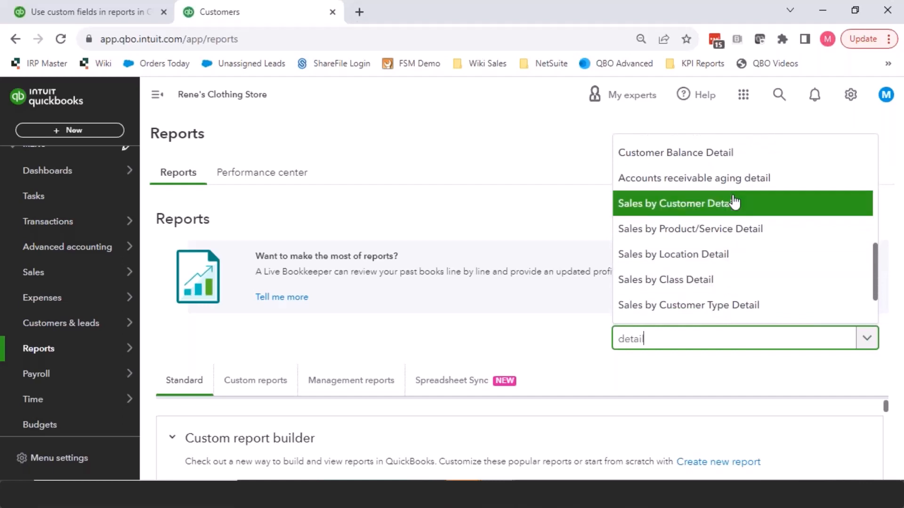
click(741, 178)
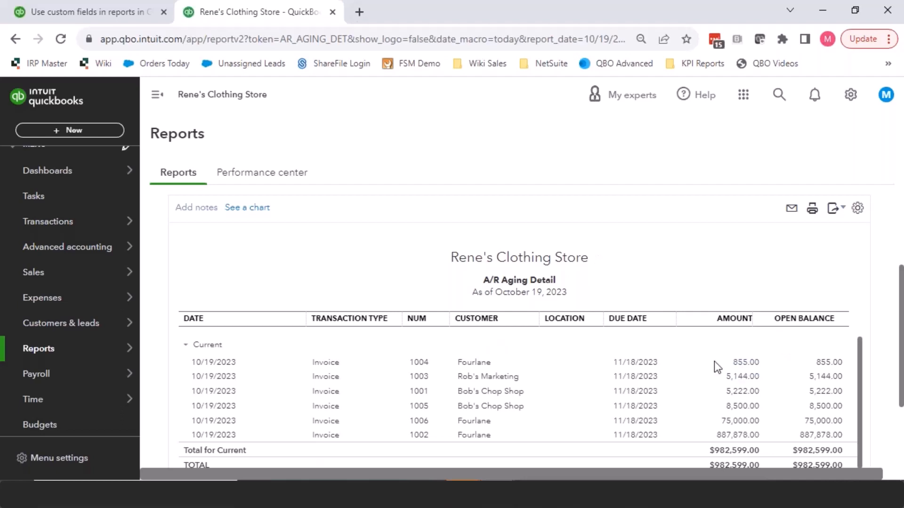
- Add the EE Count, Notes, Sales Rep and Project Manager columns to the A/R Aging Detail report, run it and view the added columns
scroll(857, 208, up, 3)
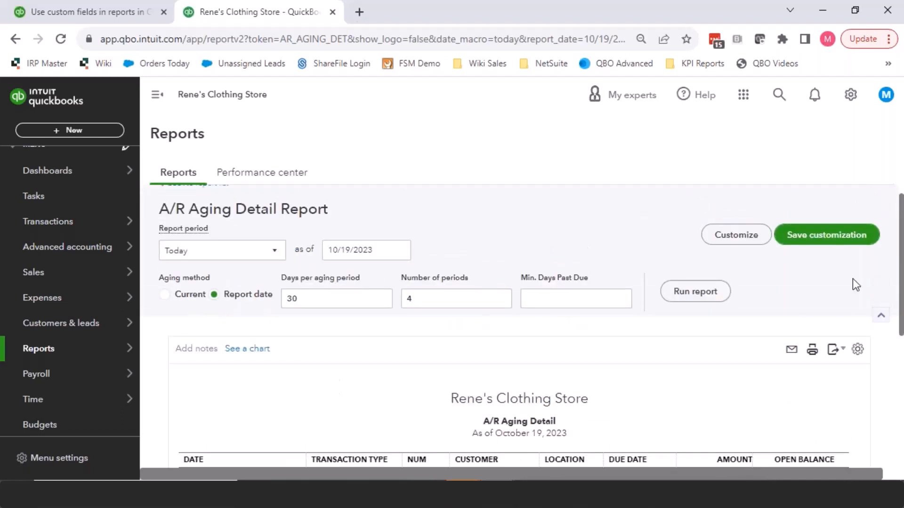
click(730, 246)
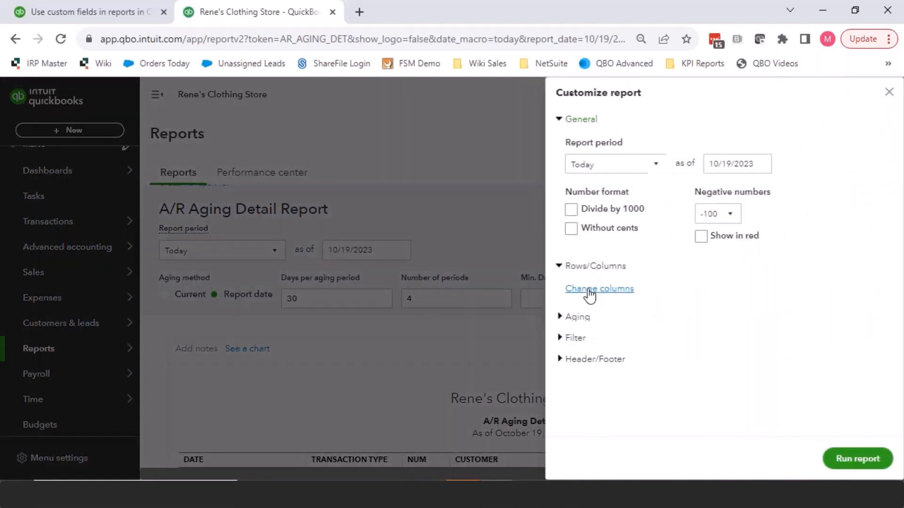
click(589, 293)
scroll(684, 303, down, 7)
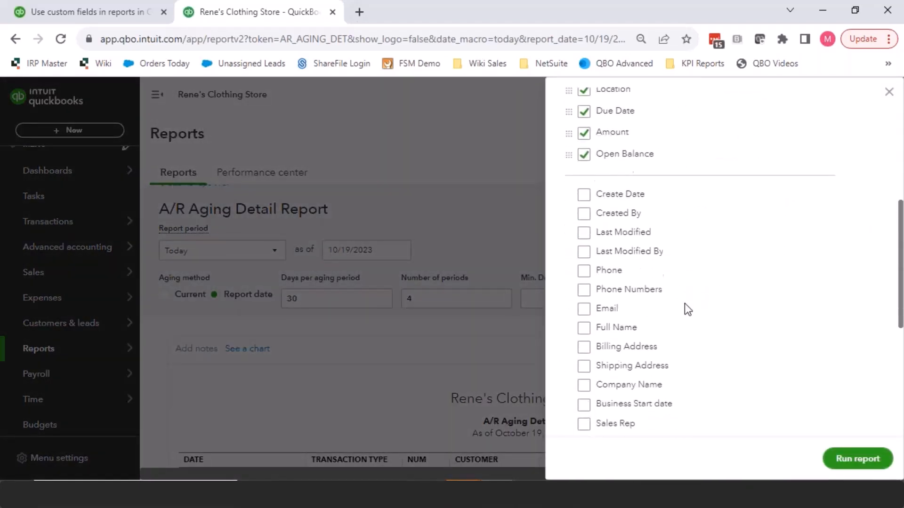
scroll(685, 304, down, 4)
click(584, 276)
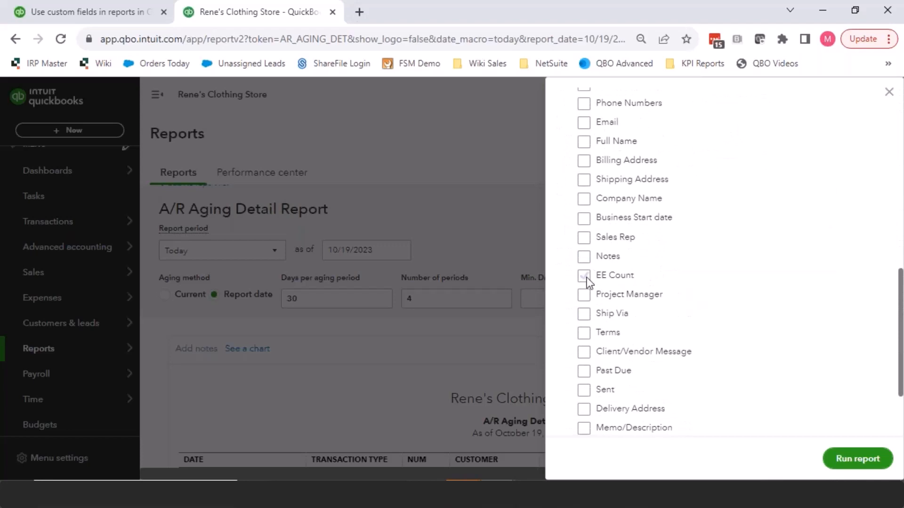
click(583, 258)
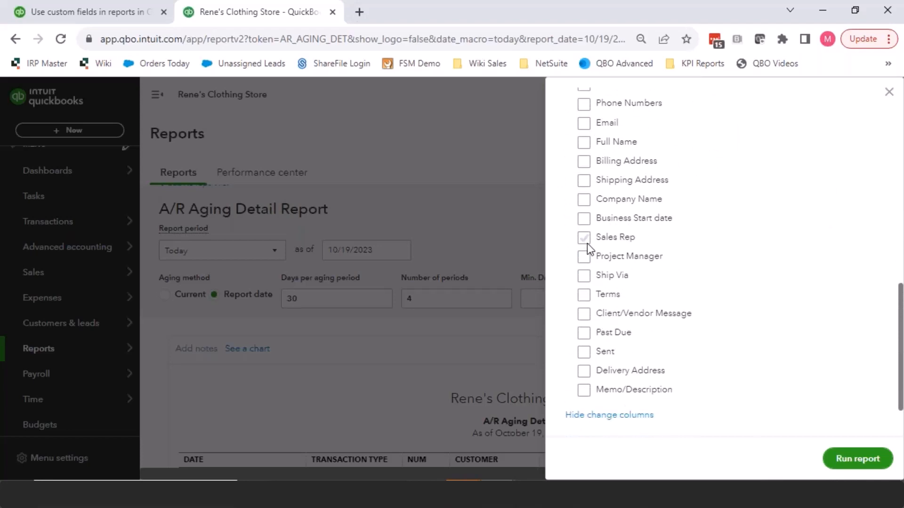
click(585, 240)
click(584, 239)
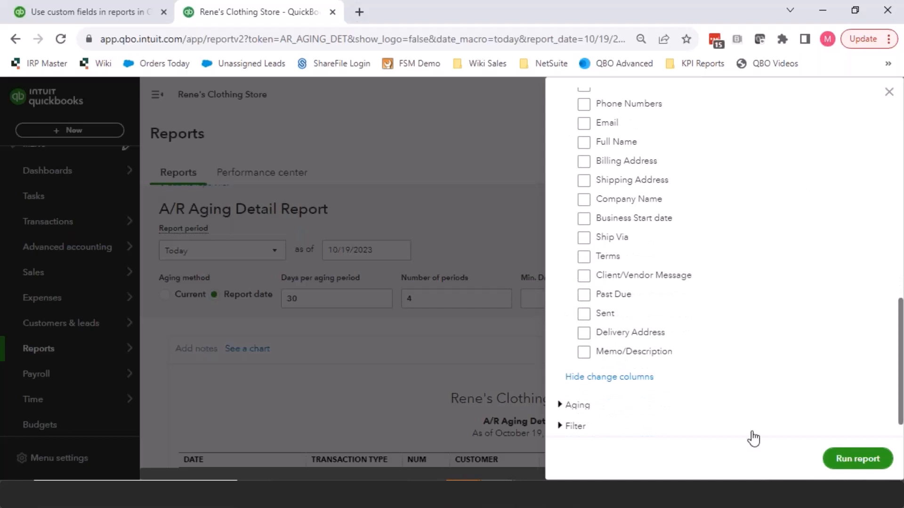
click(871, 459)
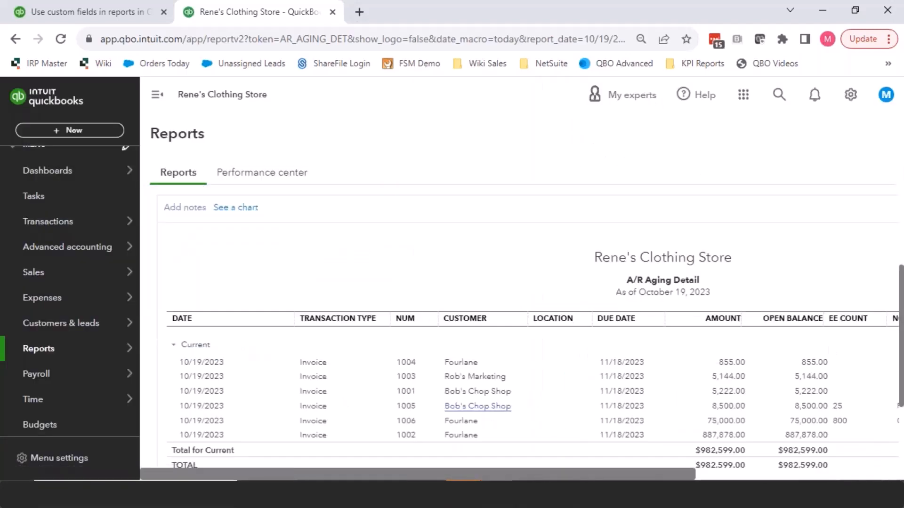
drag(484, 476, 730, 476)
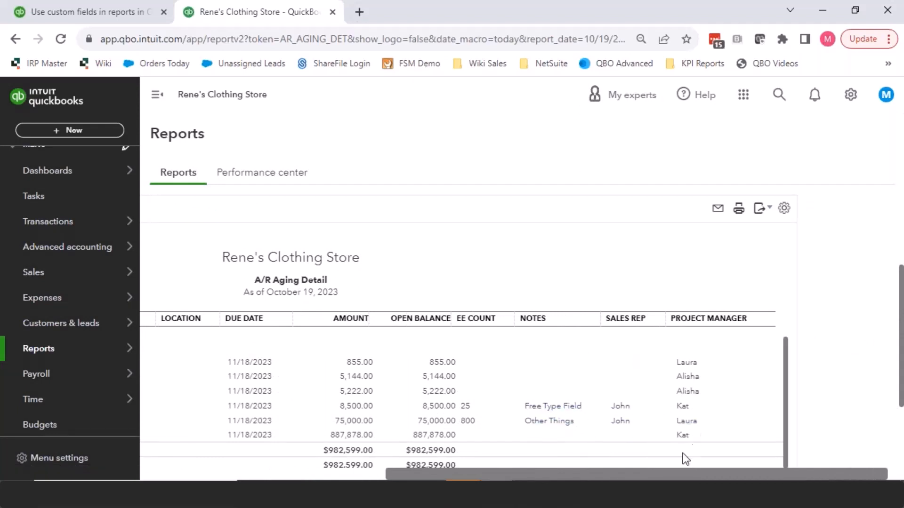
drag(671, 474, 699, 479)
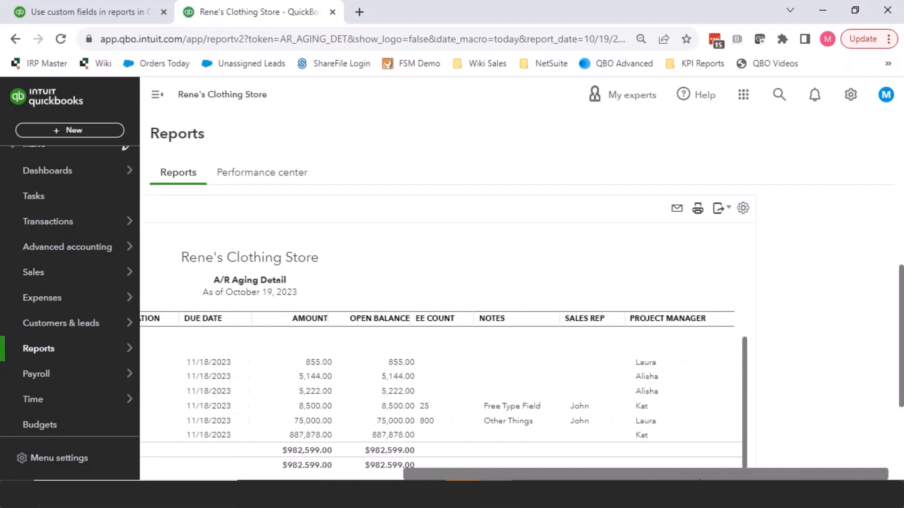
- Examine which custom fields can filter the A/R Aging Detail report, trying the Project Manager filter, and close the customization without changes
scroll(736, 369, up, 3)
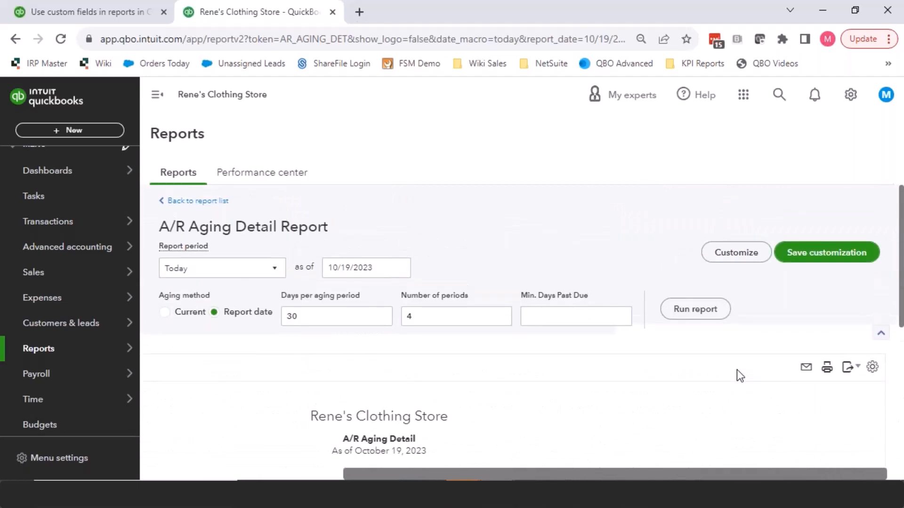
click(720, 253)
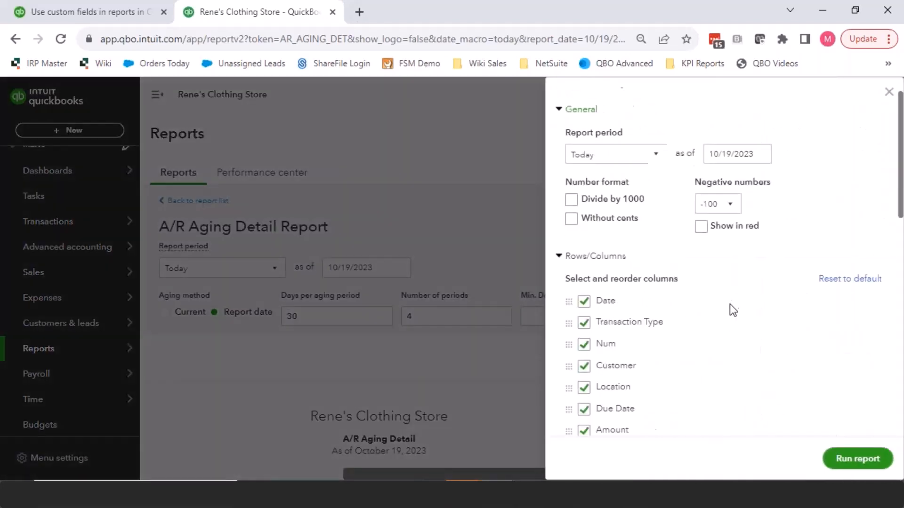
scroll(729, 304, down, 10)
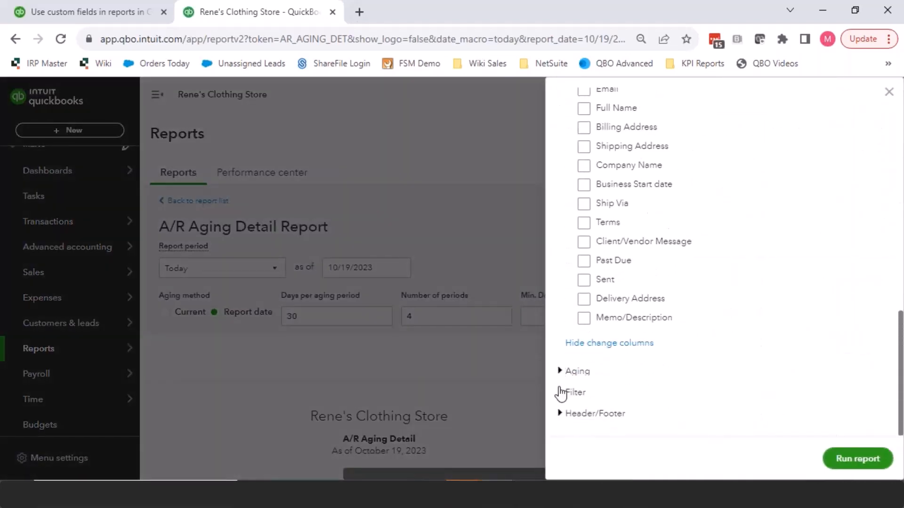
click(560, 393)
scroll(565, 386, down, 5)
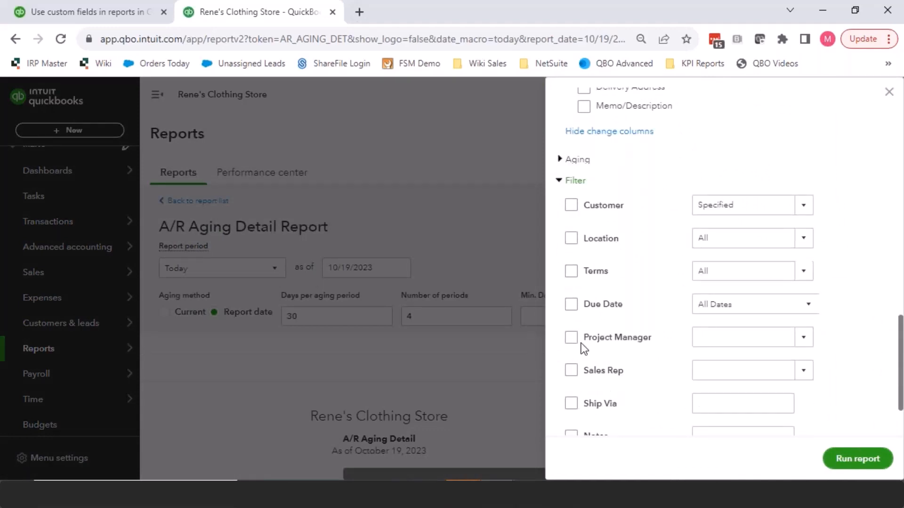
click(571, 337)
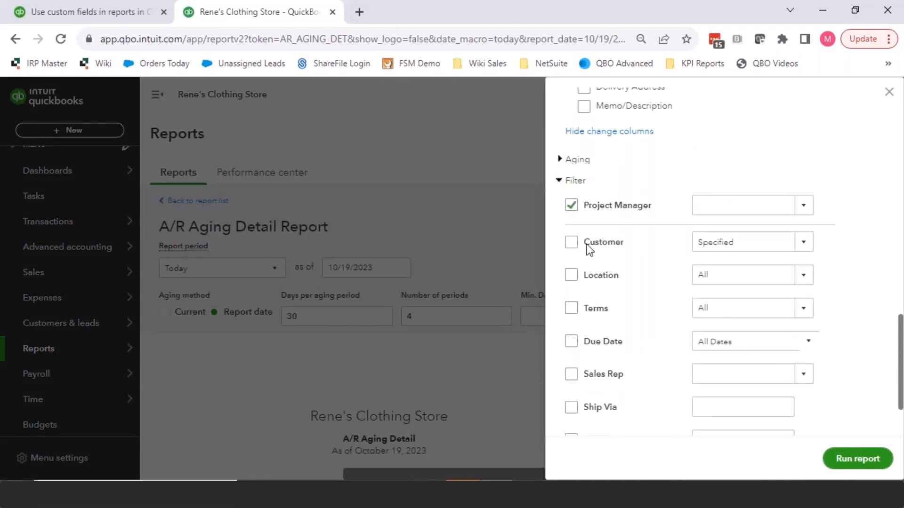
click(571, 205)
scroll(599, 283, down, 2)
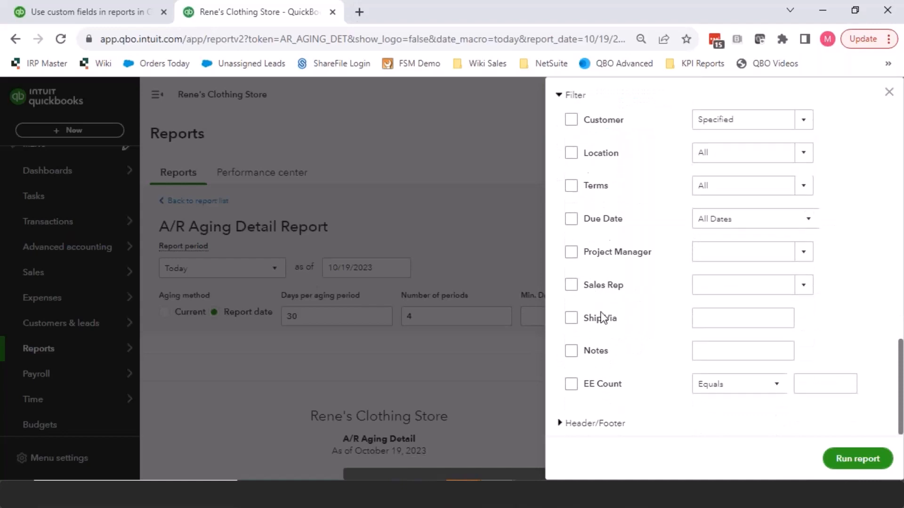
scroll(602, 318, up, 3)
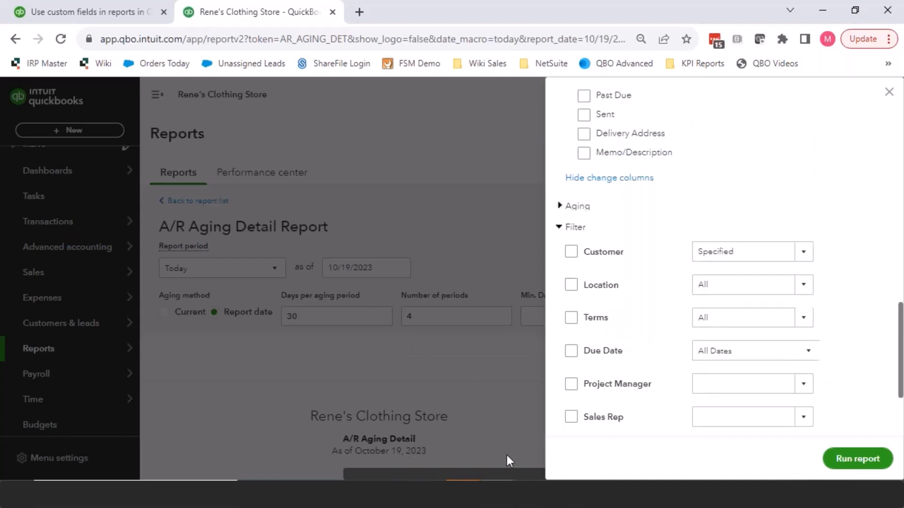
click(888, 94)
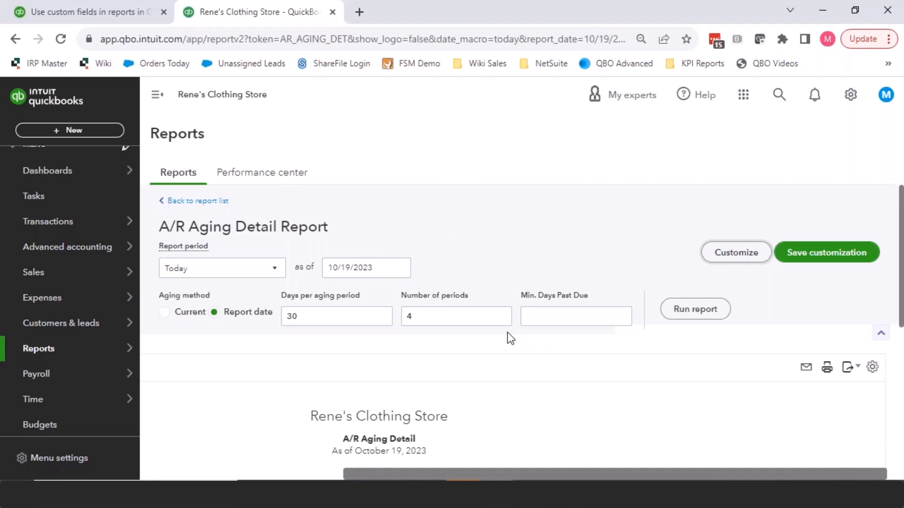
- Return to the report list and create a new custom report of the Invoice type
click(188, 201)
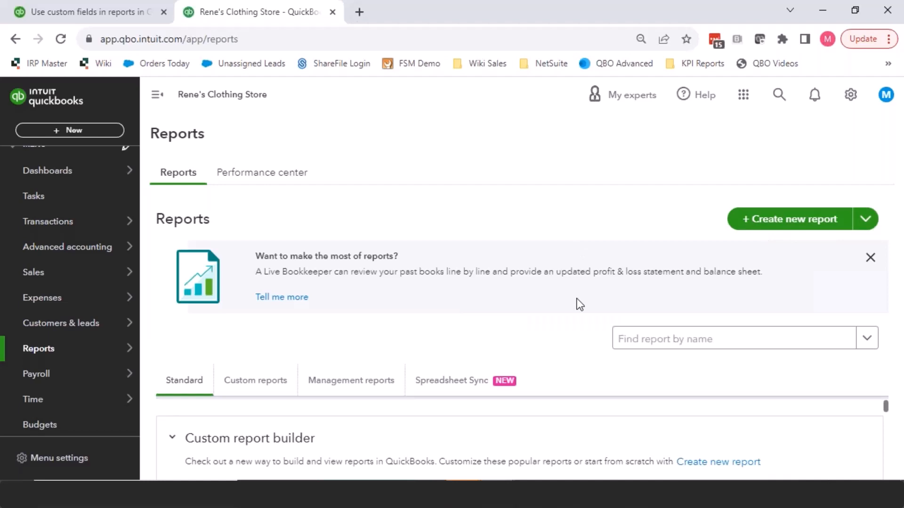
click(786, 227)
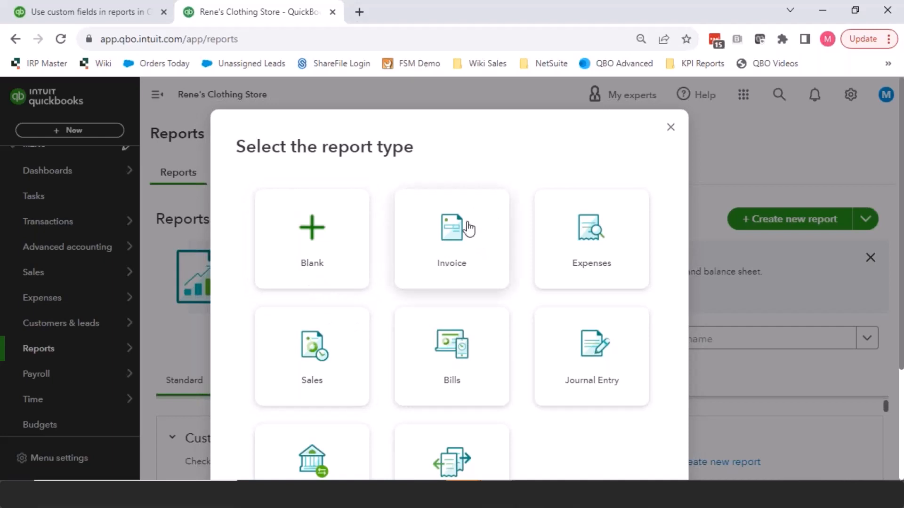
click(458, 259)
scroll(600, 360, down, 3)
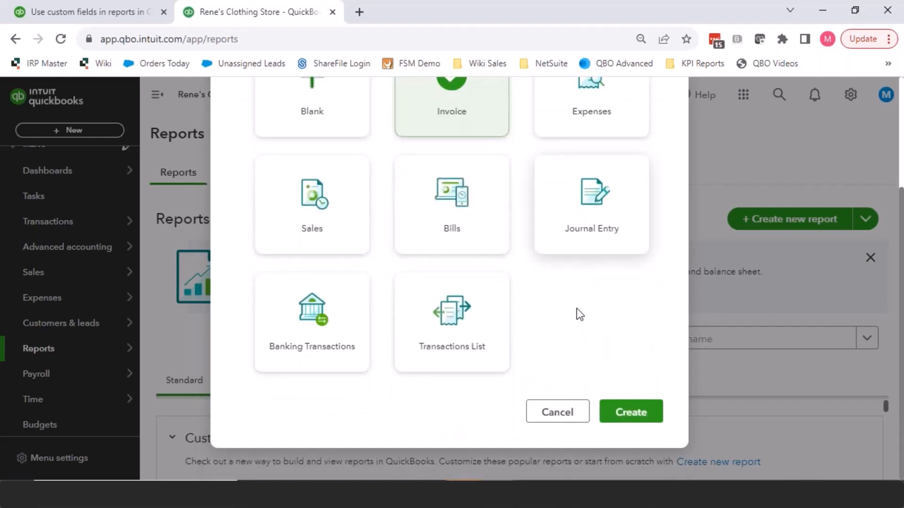
click(642, 416)
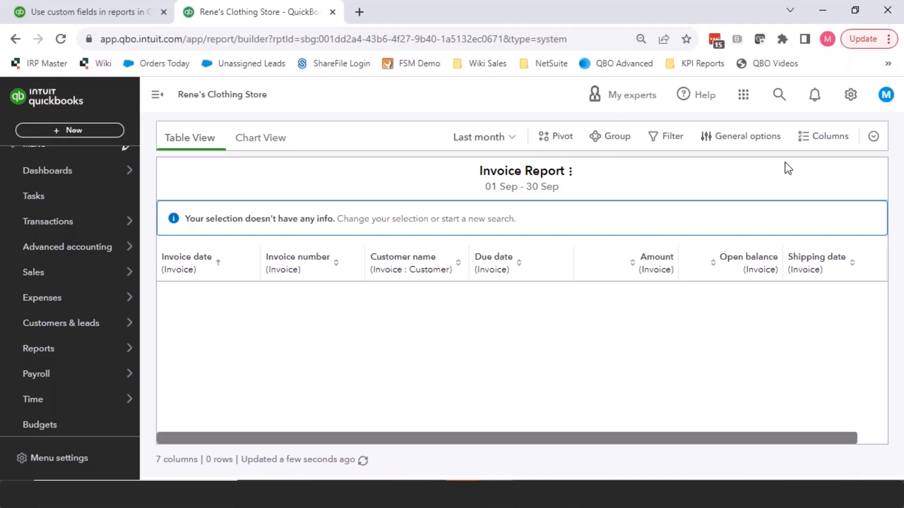
- Add the invoice custom fields Notes, EE Count and Project Manager as columns in the Invoice Report
click(829, 139)
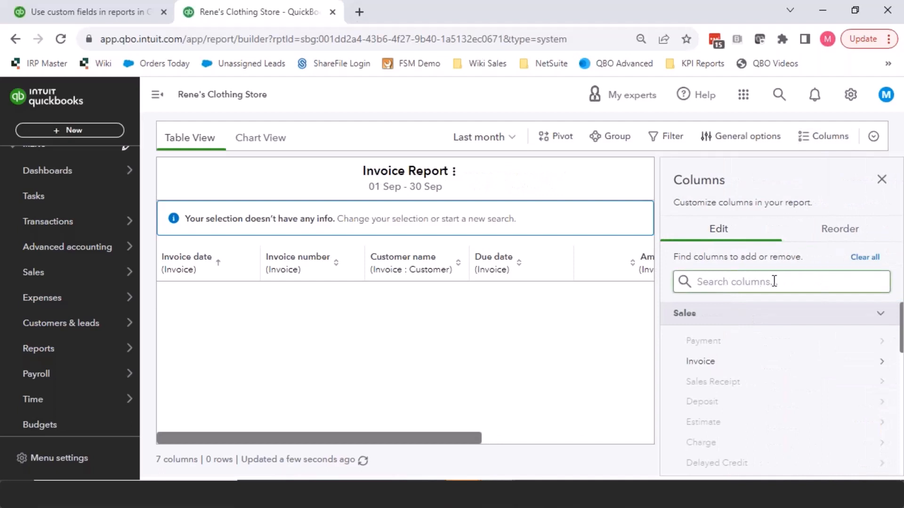
scroll(713, 365, down, 5)
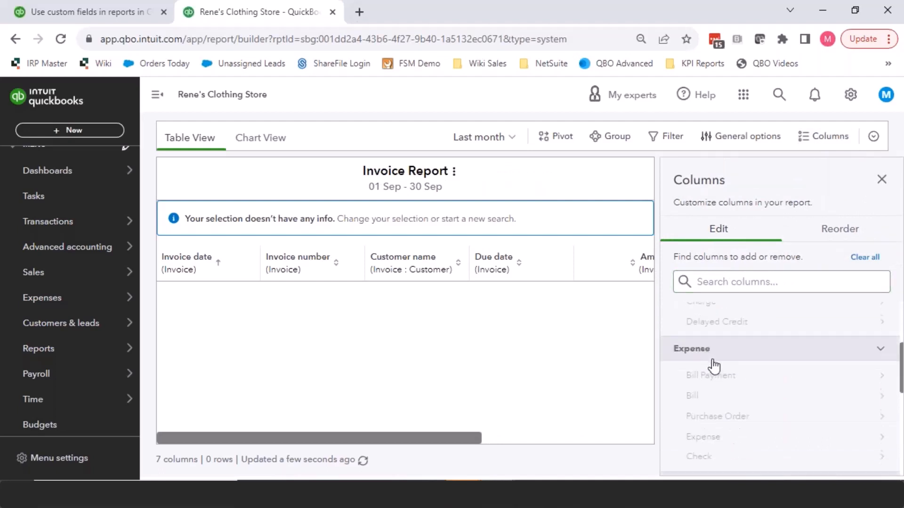
scroll(710, 362, up, 3)
scroll(697, 353, up, 2)
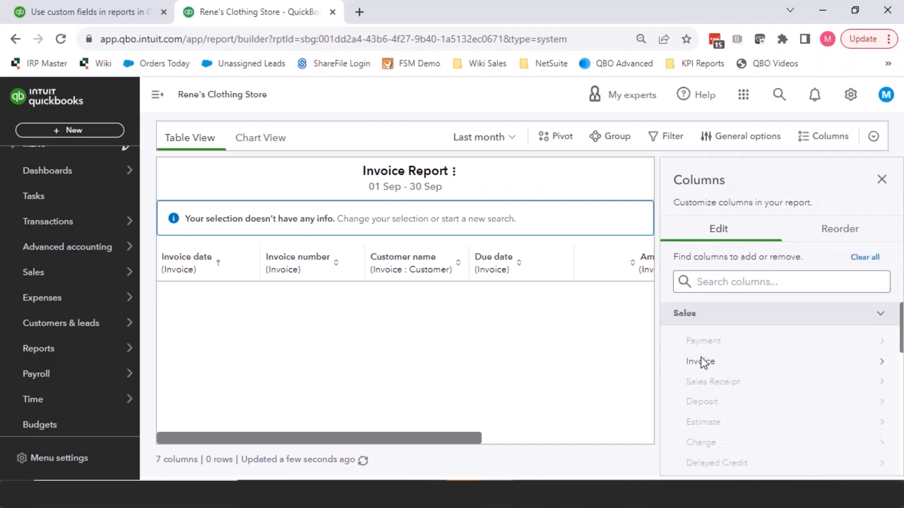
click(702, 361)
scroll(753, 376, down, 3)
scroll(788, 375, down, 5)
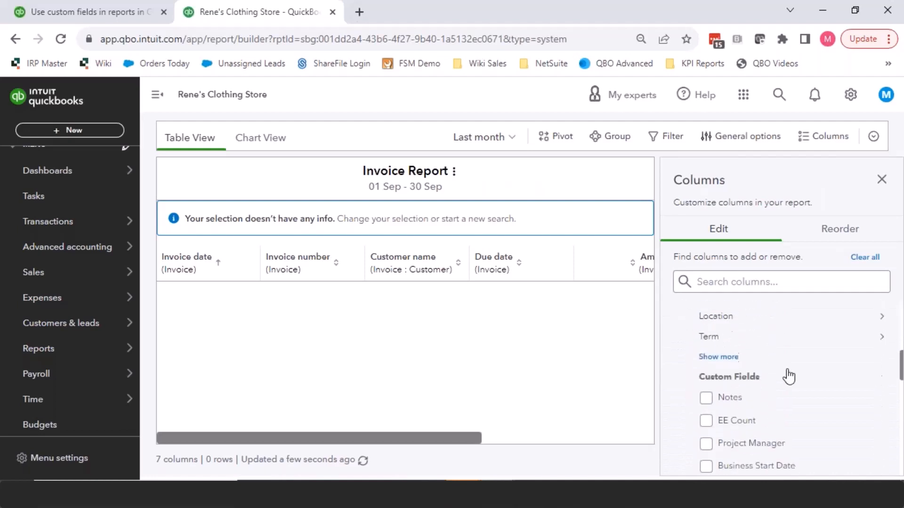
scroll(753, 372, up, 1)
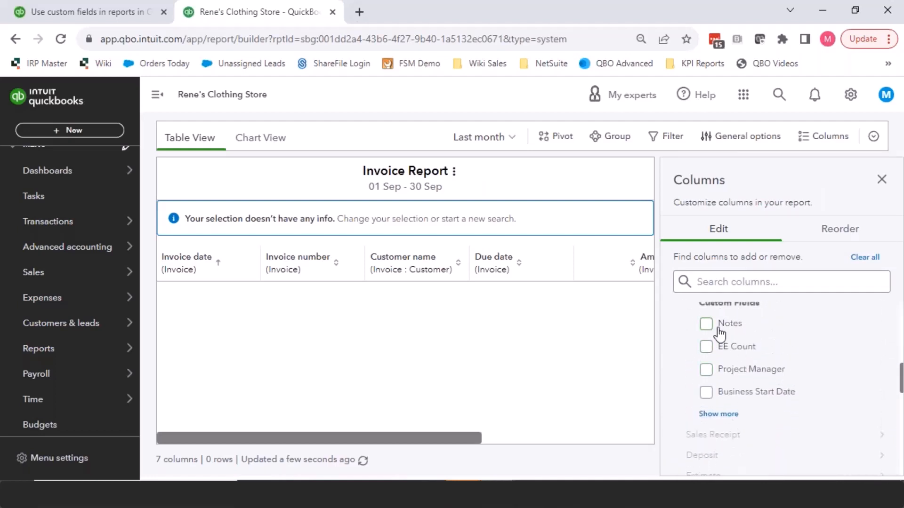
scroll(758, 409, up, 2)
scroll(753, 409, down, 2)
scroll(753, 414, up, 2)
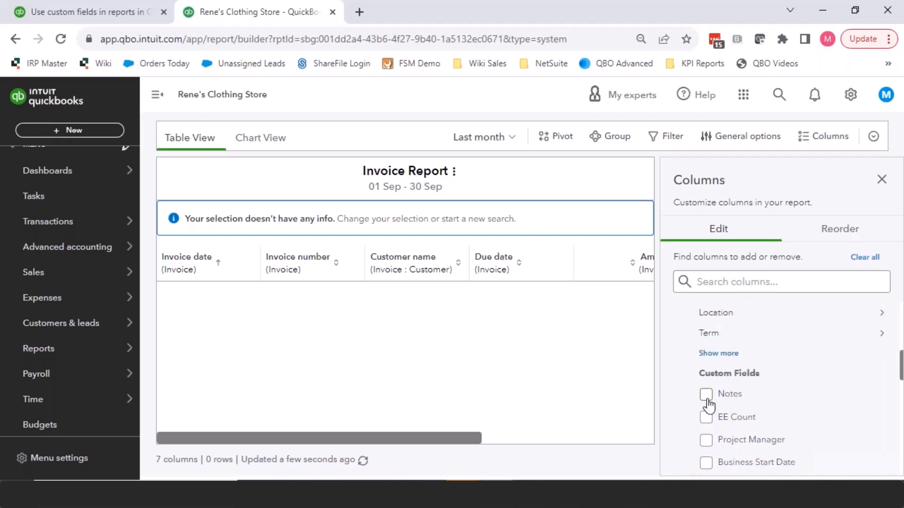
click(706, 396)
click(706, 417)
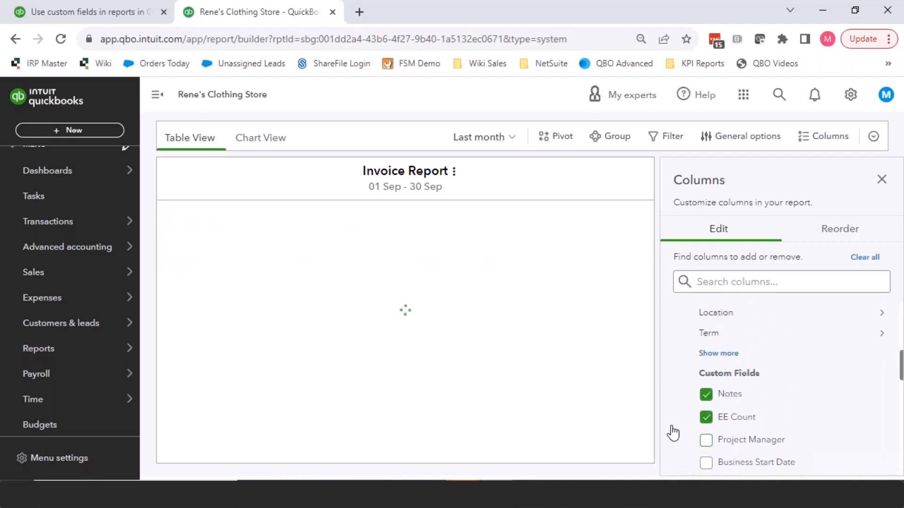
click(706, 425)
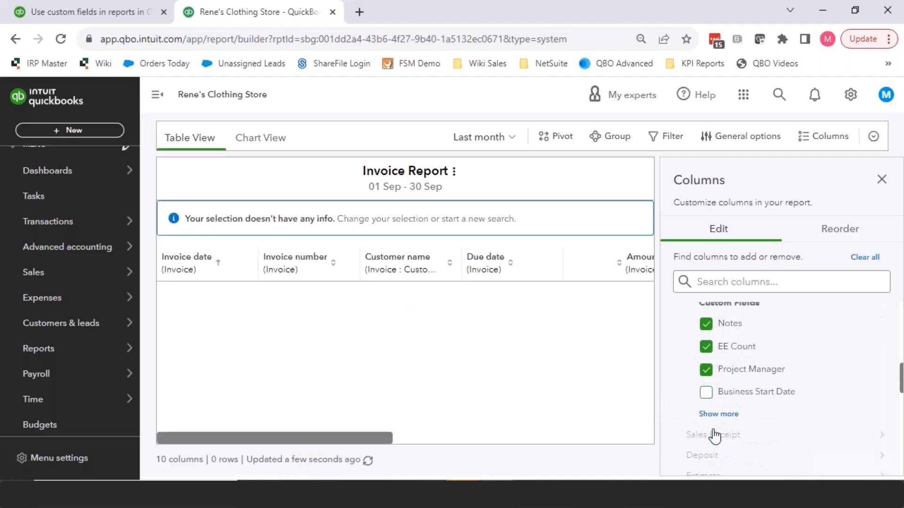
- Add the invoice custom fields Business Start Date and Sales Rep as columns and close the column settings
click(706, 391)
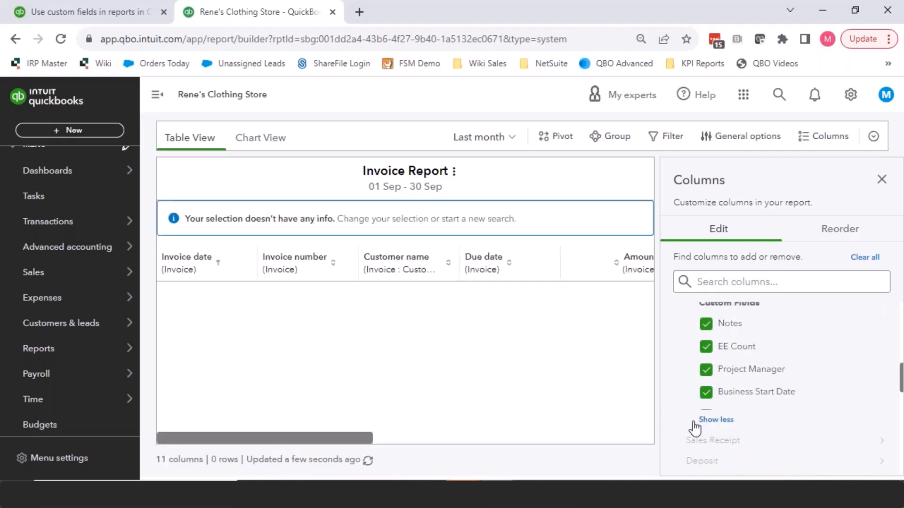
click(692, 421)
click(706, 415)
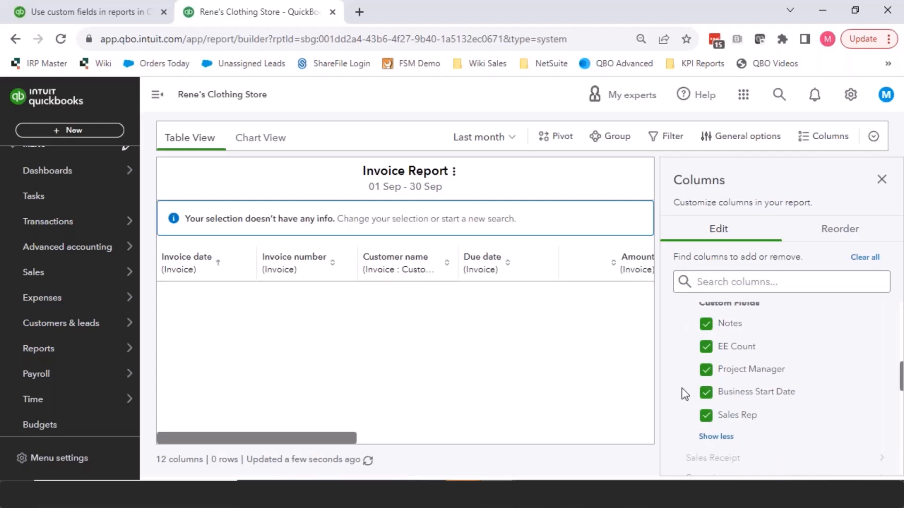
click(881, 180)
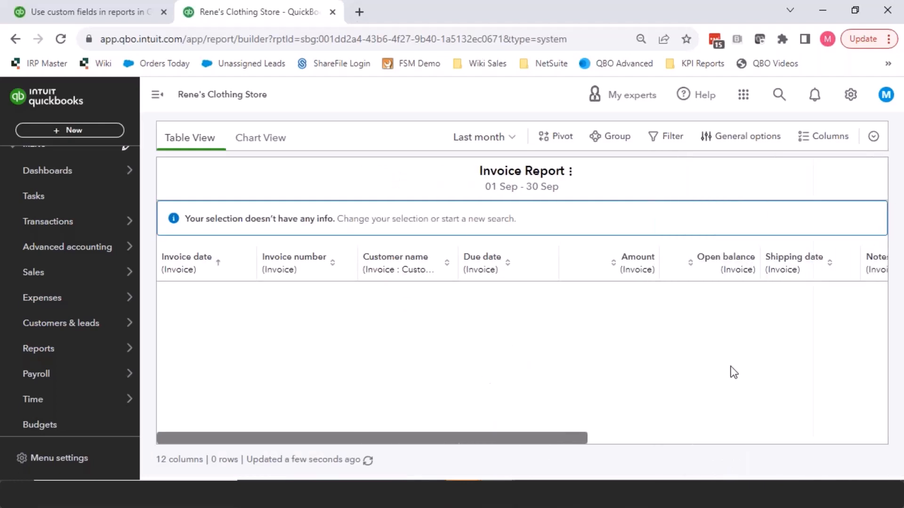
- Set the Invoice Report period to This fiscal year and view the custom field columns through Sales Rep
click(480, 141)
scroll(455, 230, down, 3)
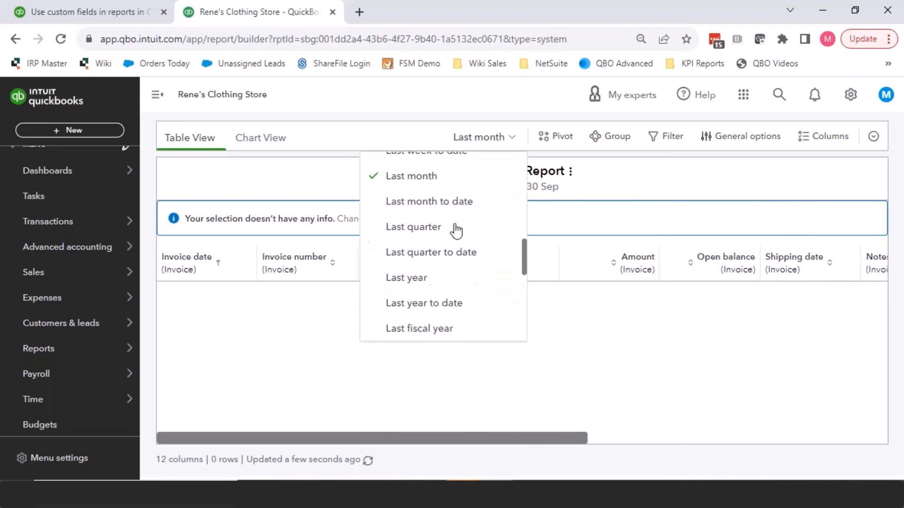
scroll(455, 230, up, 4)
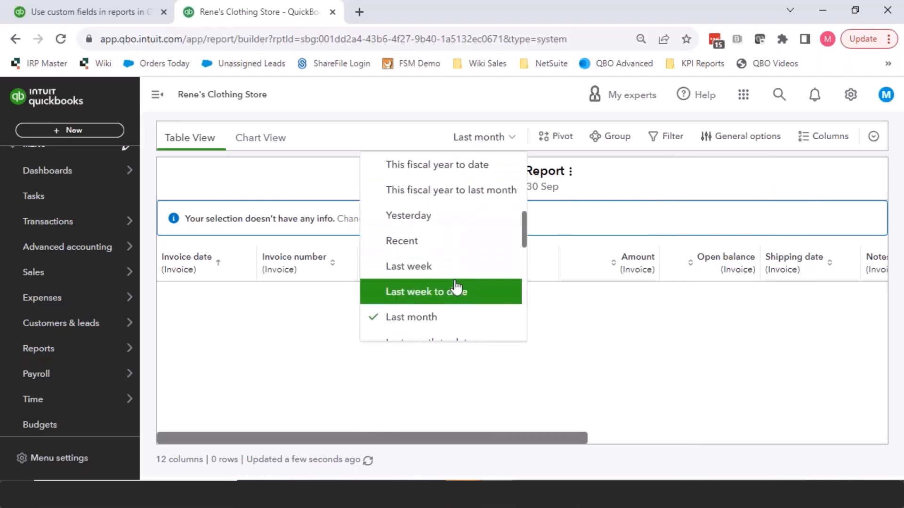
scroll(471, 236, up, 3)
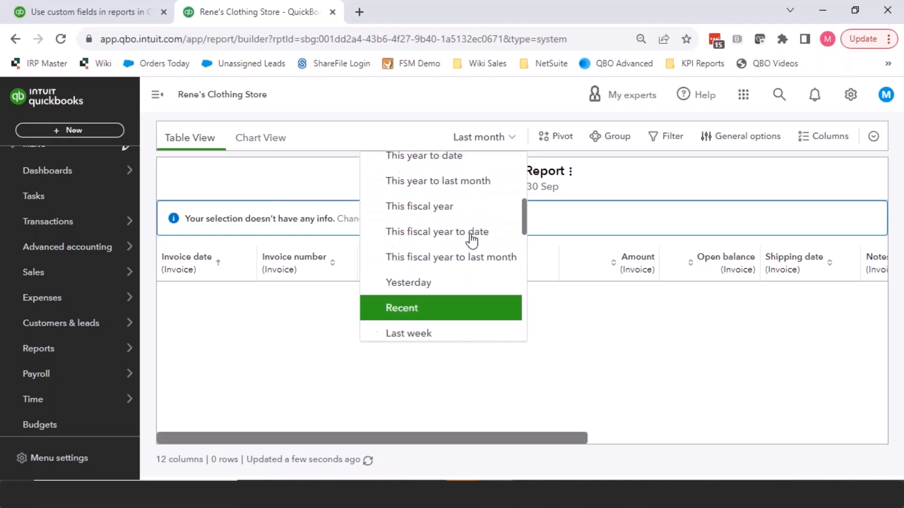
click(460, 282)
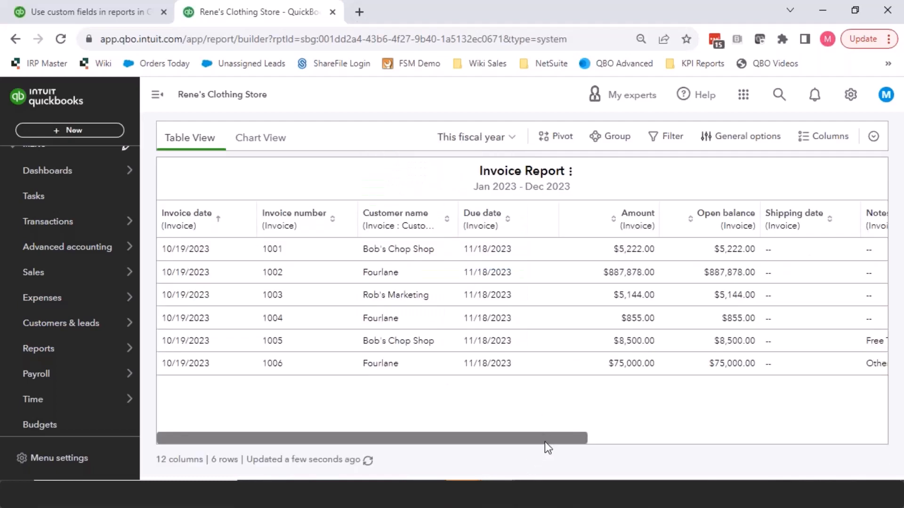
drag(541, 438, 782, 424)
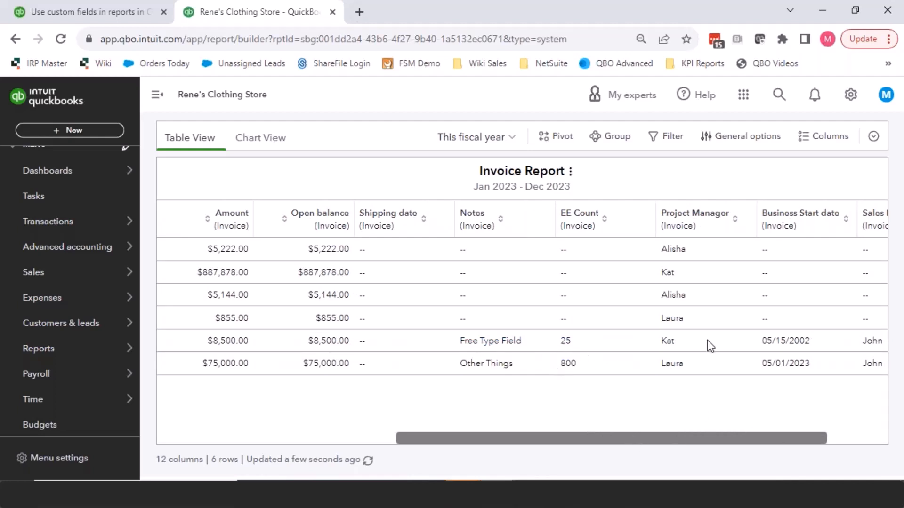
drag(761, 439, 848, 436)
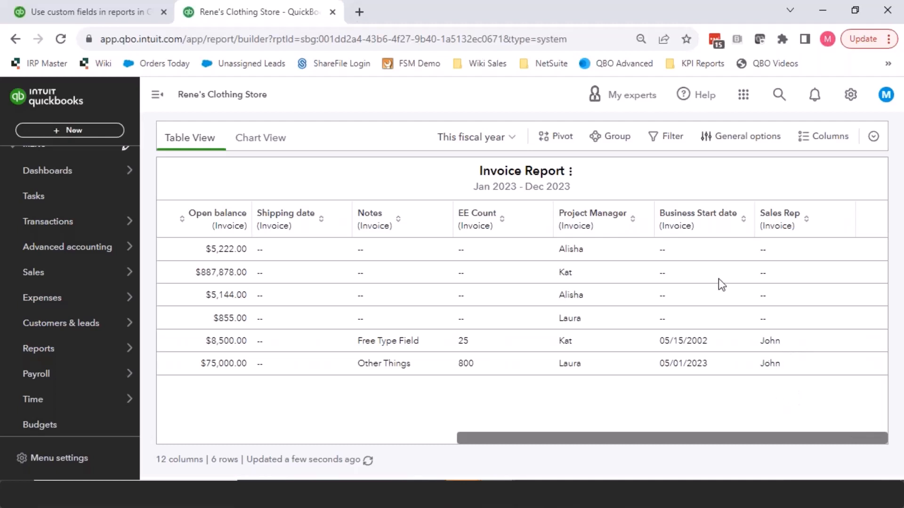
- Start a pivot of the Invoice Report with Sales Rep as its rows
click(552, 138)
click(764, 263)
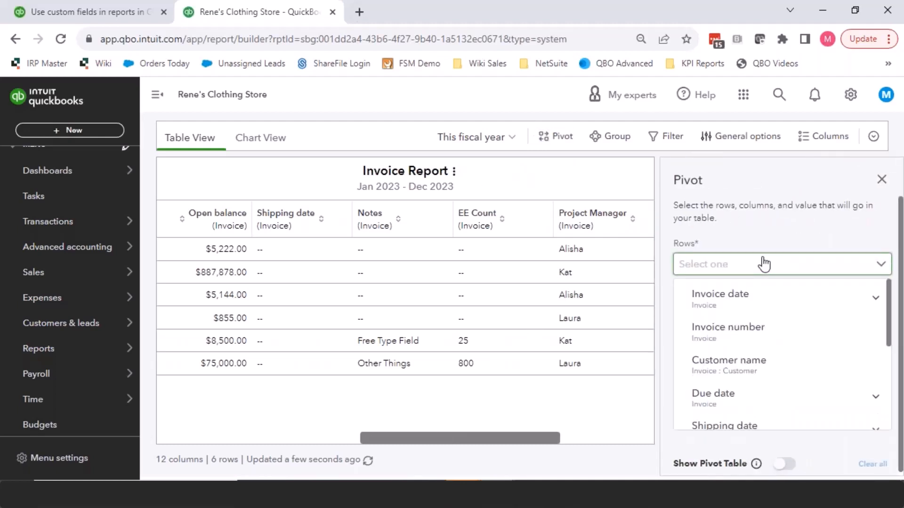
scroll(764, 329, down, 2)
scroll(765, 328, down, 2)
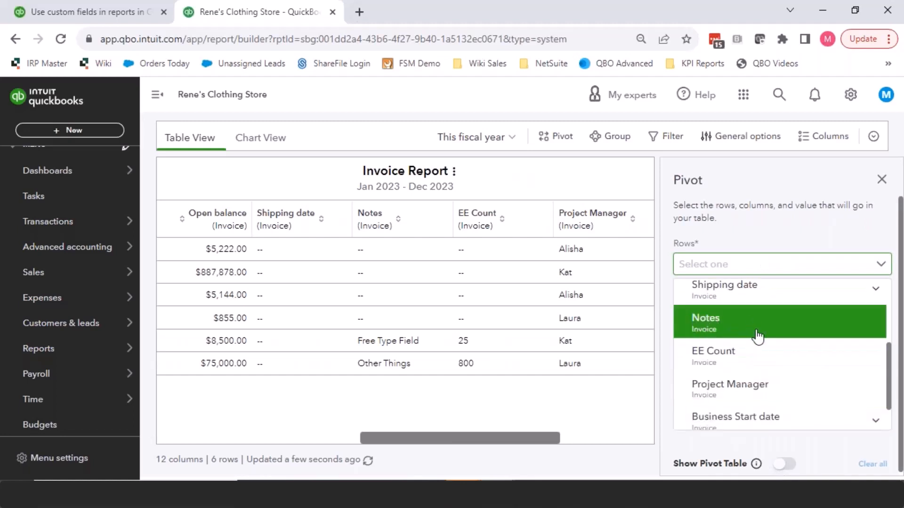
click(760, 232)
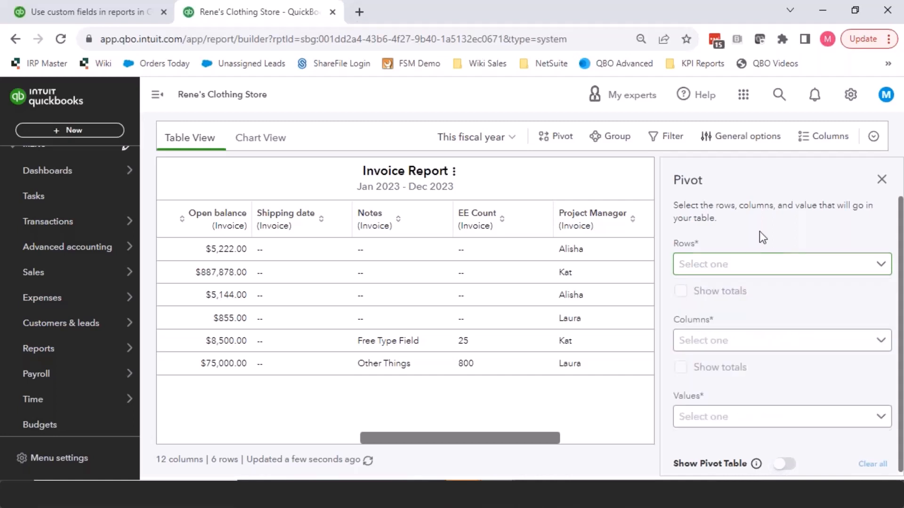
click(745, 264)
scroll(745, 306, down, 2)
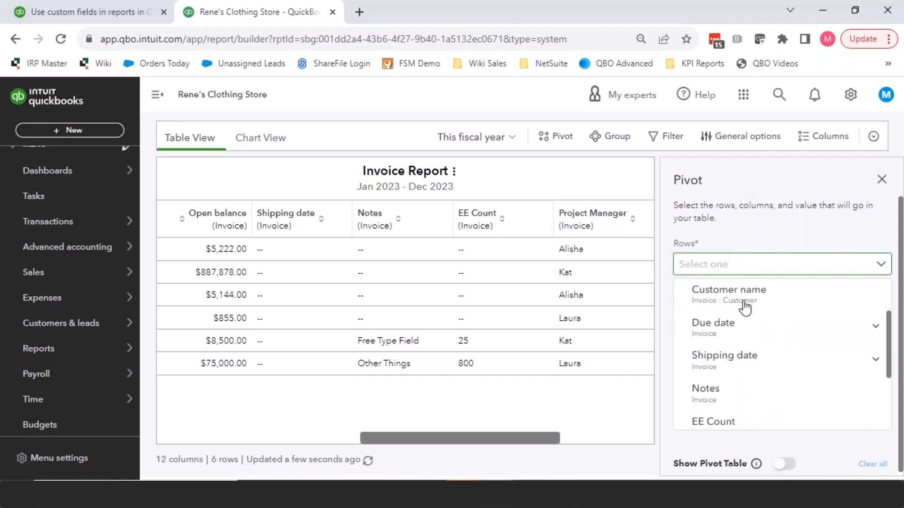
scroll(744, 307, down, 3)
click(747, 410)
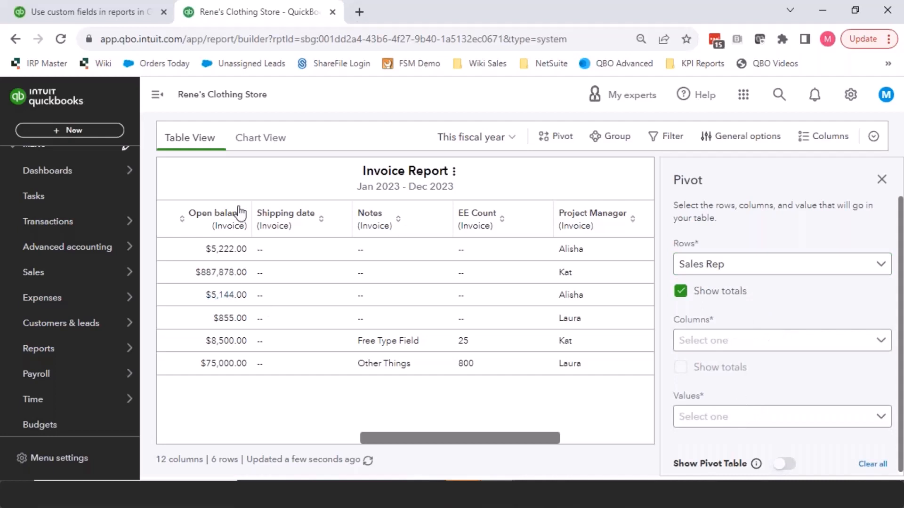
- Set the pivot's columns to Project Manager and its values to Amount, and view the full pivot table
click(710, 341)
scroll(722, 401, down, 2)
scroll(725, 401, down, 2)
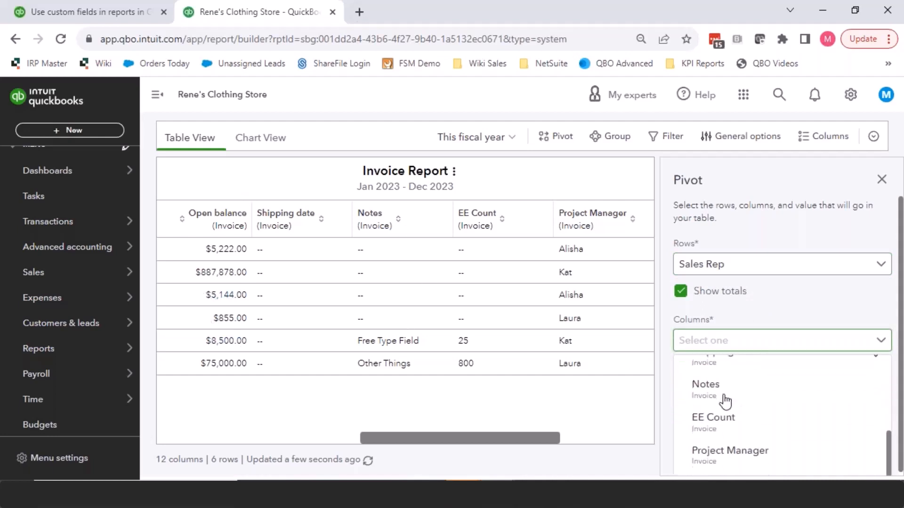
click(730, 459)
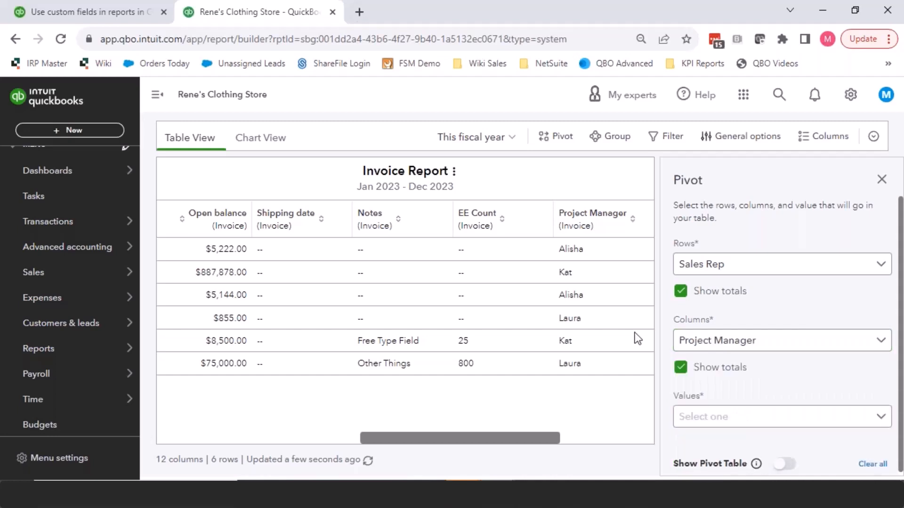
click(702, 416)
click(722, 447)
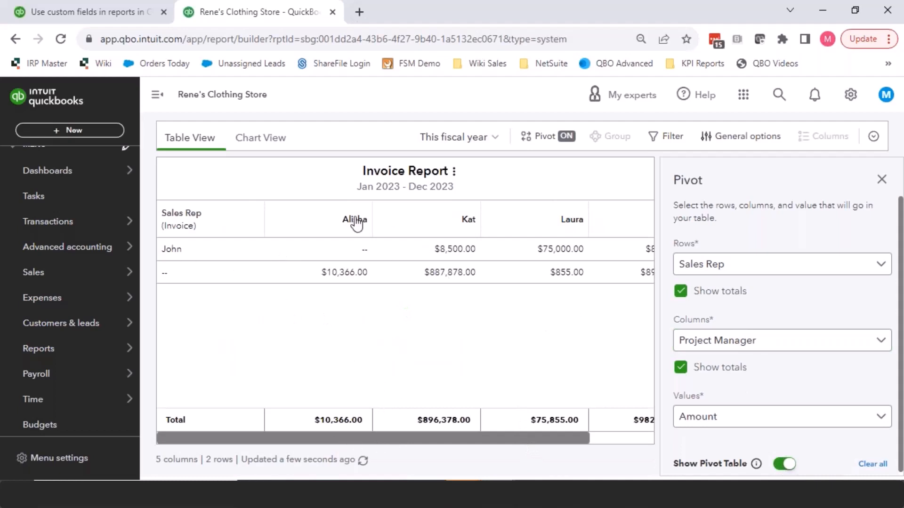
drag(410, 441, 487, 436)
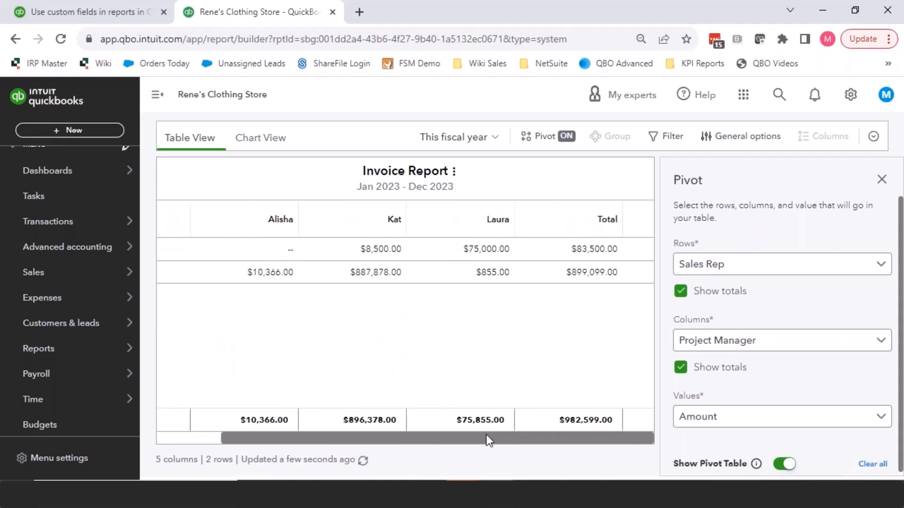
mouse_move(544, 438)
mouse_down()
mouse_move(433, 437)
mouse_move(540, 442)
mouse_up()
drag(540, 443, 362, 462)
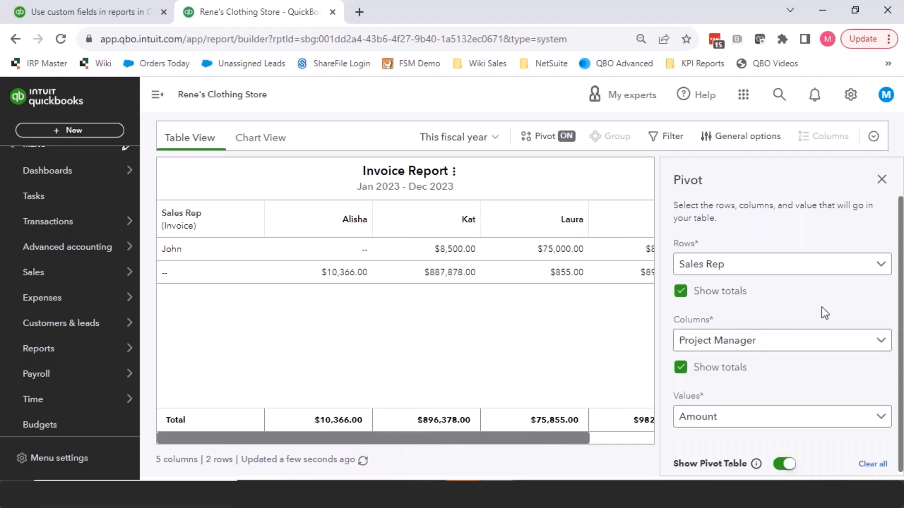
click(563, 140)
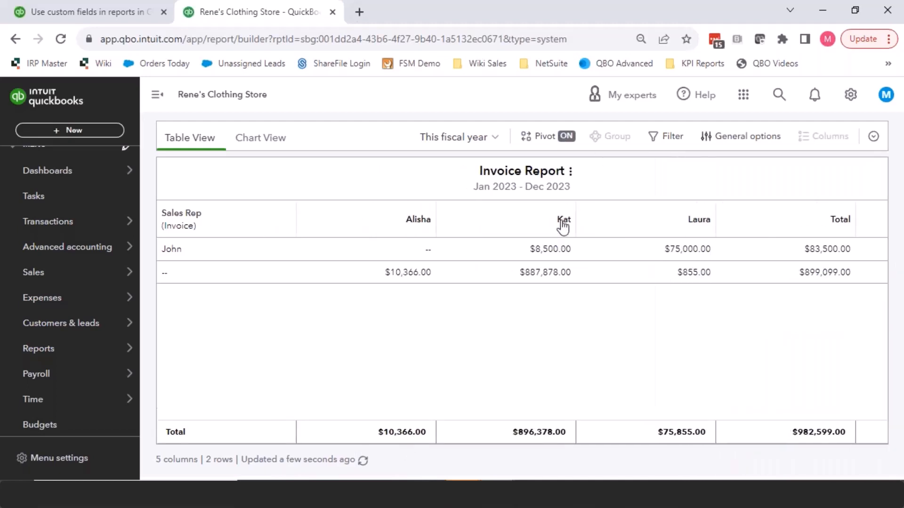
- Turn off the pivot table for the Invoice Report and close the pivot settings
click(546, 136)
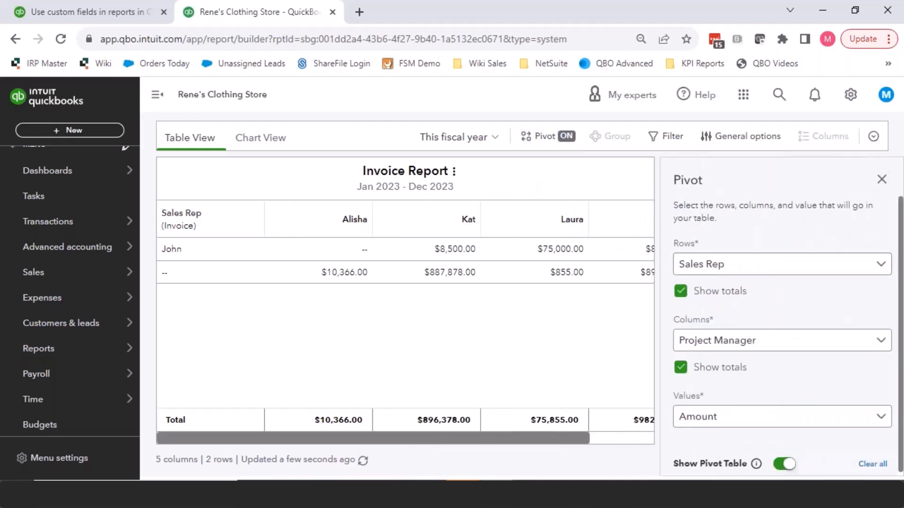
click(722, 265)
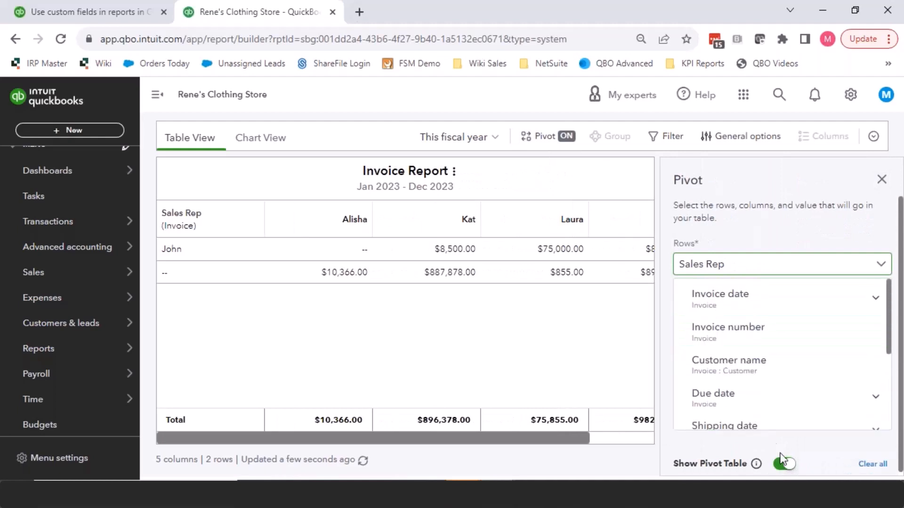
click(785, 464)
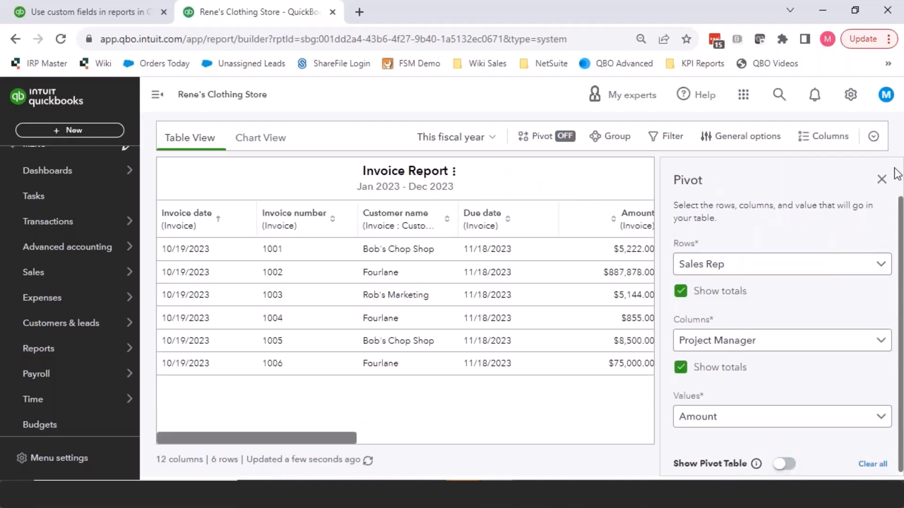
click(881, 179)
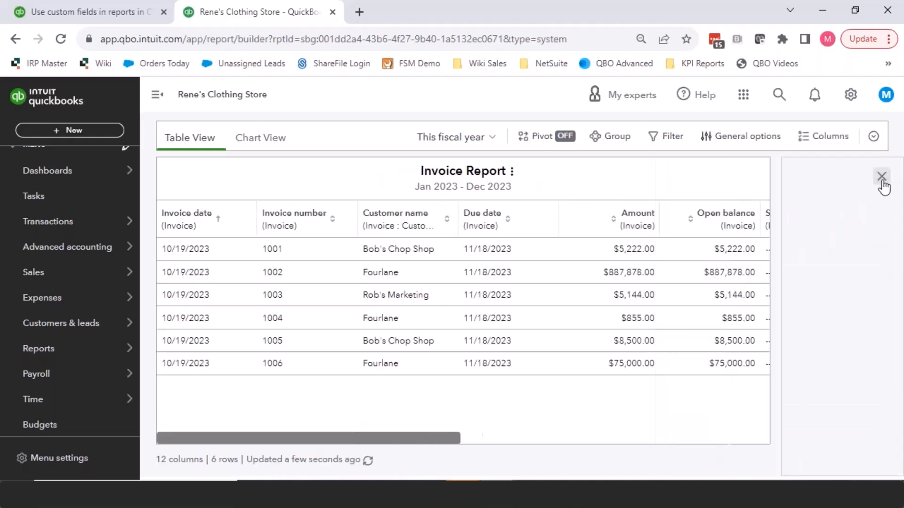
- Group the Invoice Report by the Project Manager custom field
click(613, 139)
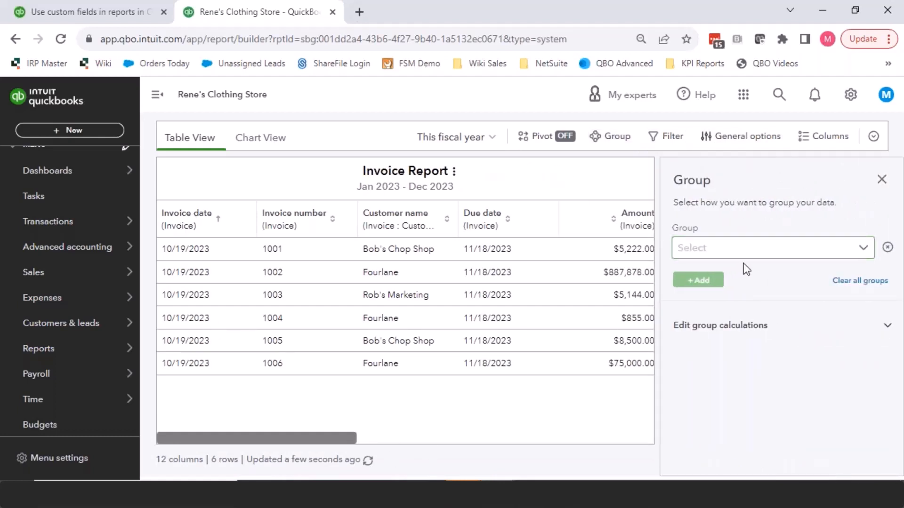
click(814, 254)
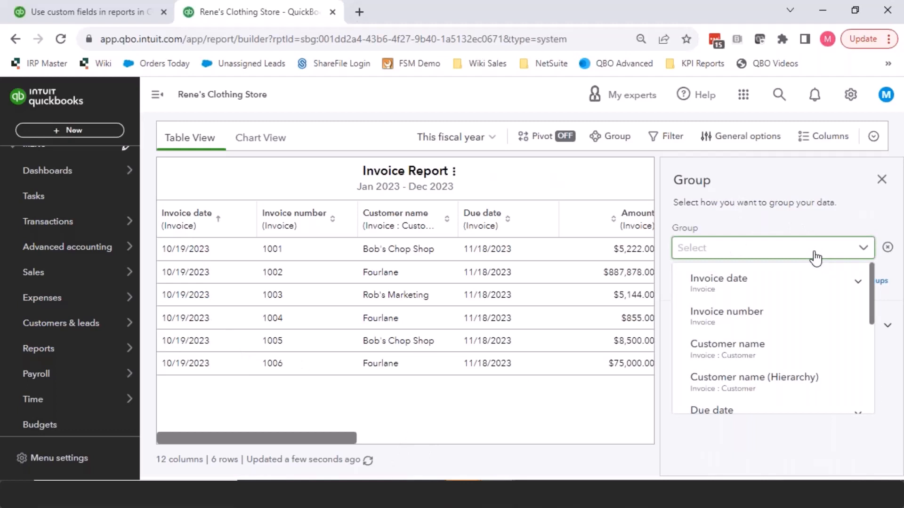
scroll(767, 350, down, 2)
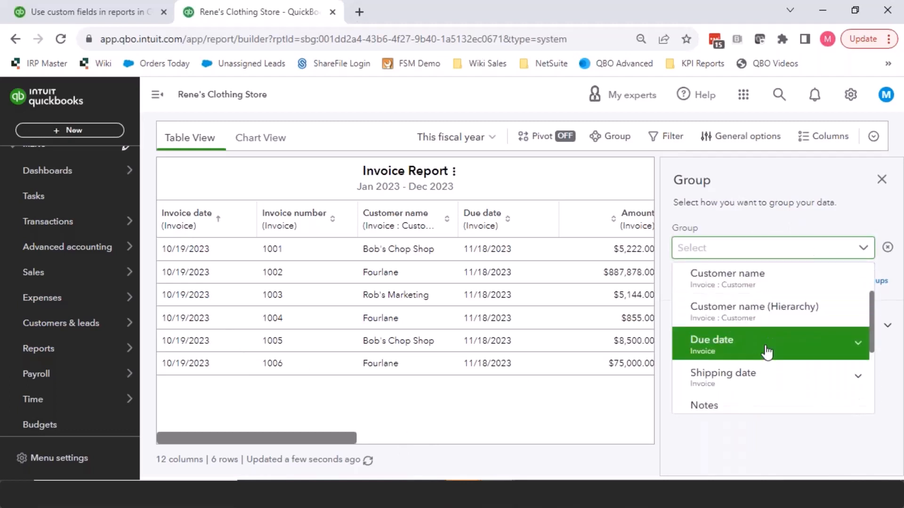
scroll(756, 361, down, 3)
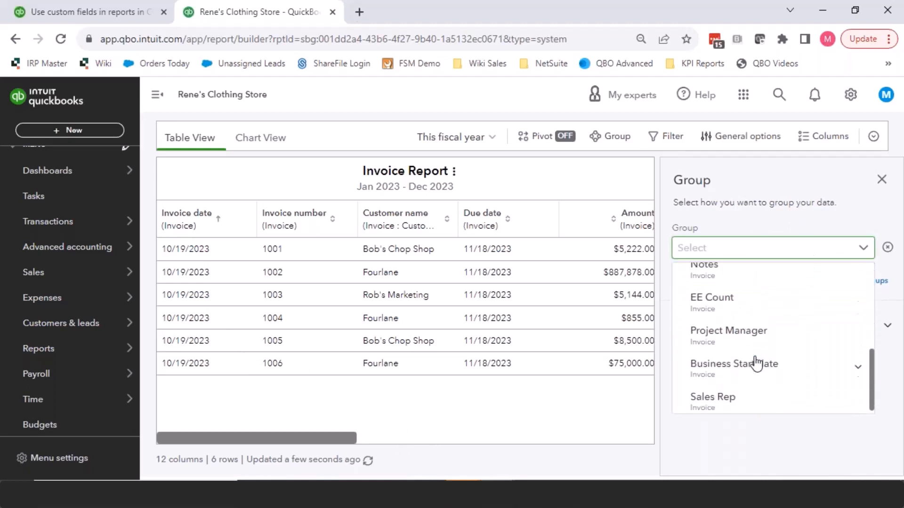
click(785, 369)
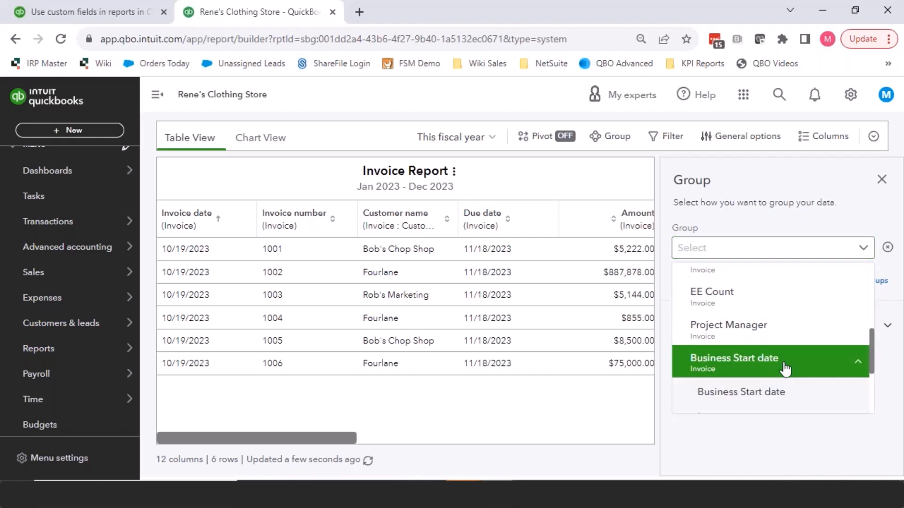
click(773, 335)
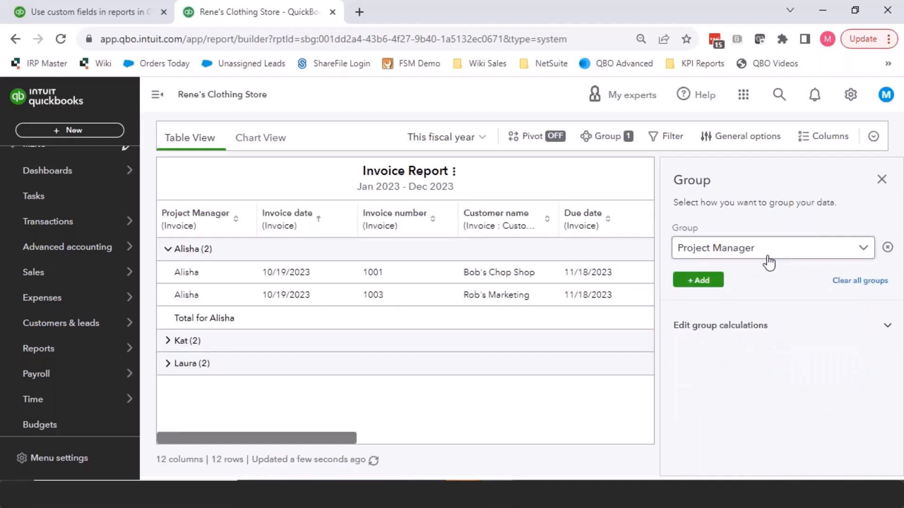
- Examine the grouping fields for the Invoice Report, including the date intervals offered for Business Start date, and keep the grouping as is
click(779, 249)
scroll(778, 330, down, 5)
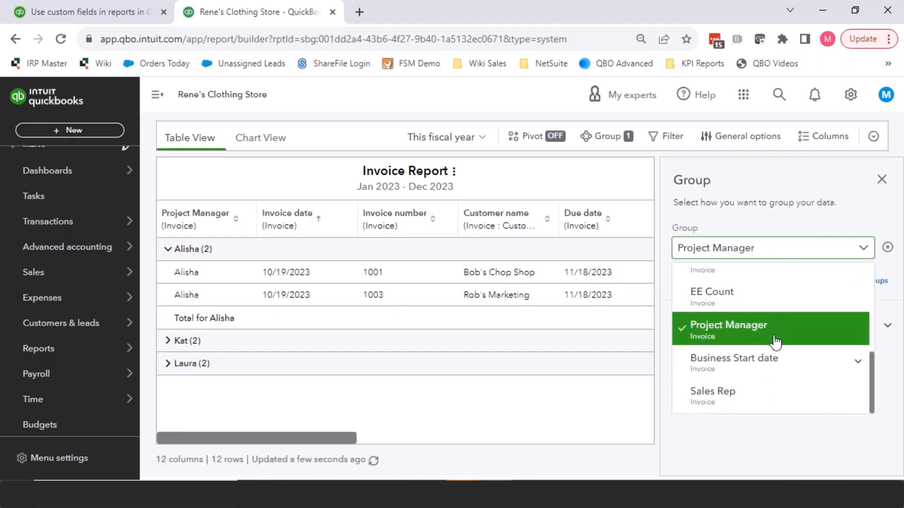
click(761, 366)
double_click(761, 366)
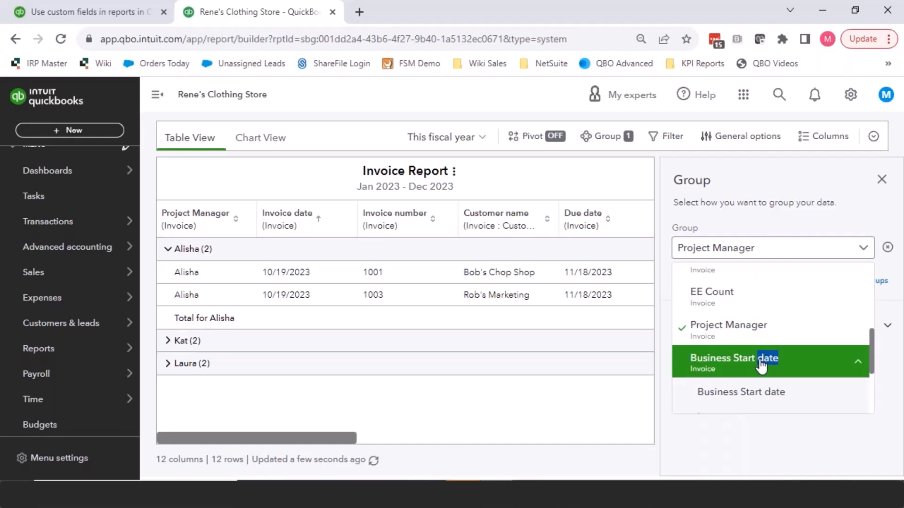
scroll(763, 377, down, 2)
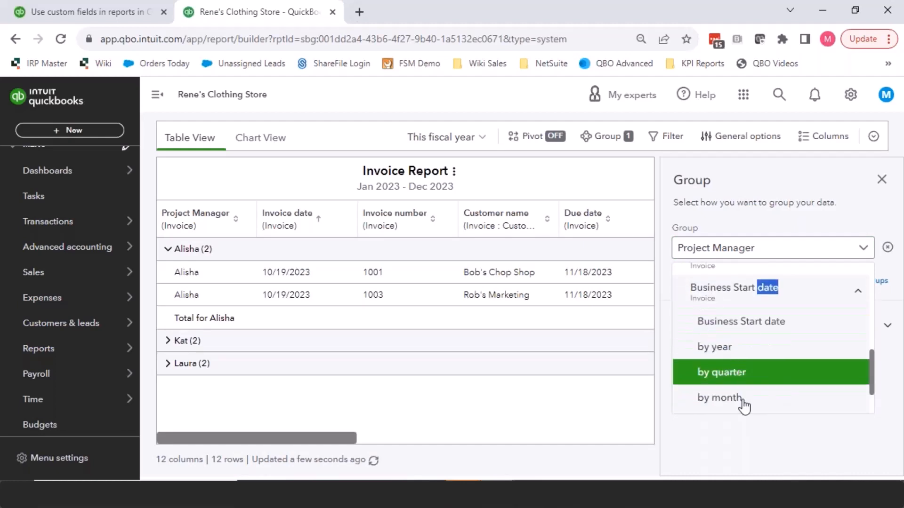
scroll(735, 359, down, 2)
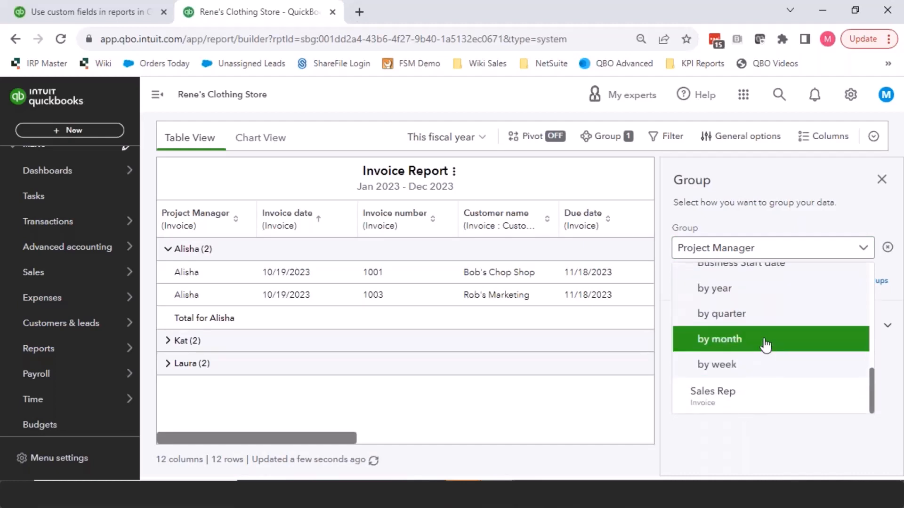
scroll(757, 329, up, 1)
scroll(750, 310, up, 2)
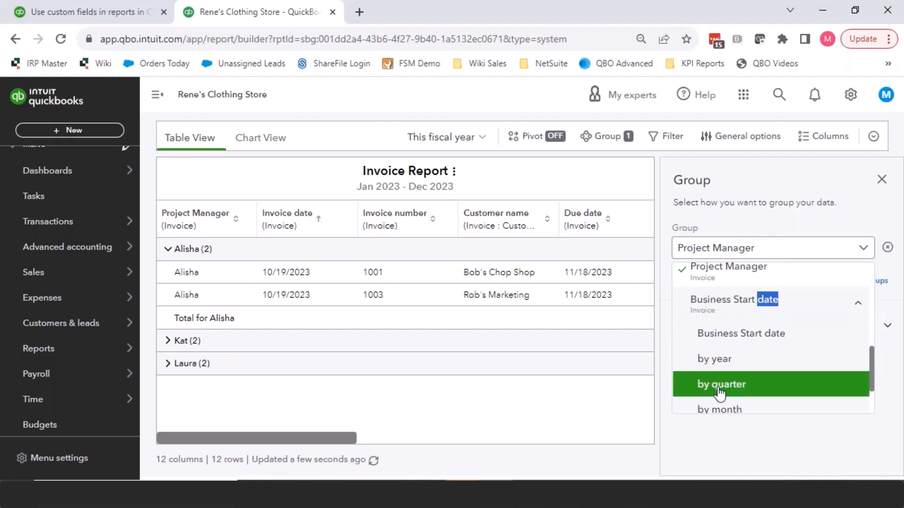
scroll(726, 393, down, 1)
scroll(739, 376, down, 1)
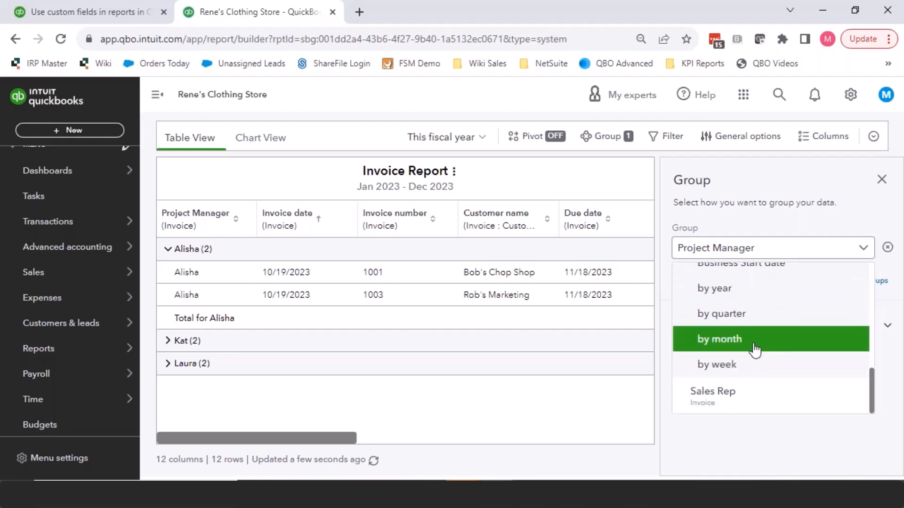
scroll(750, 304, up, 1)
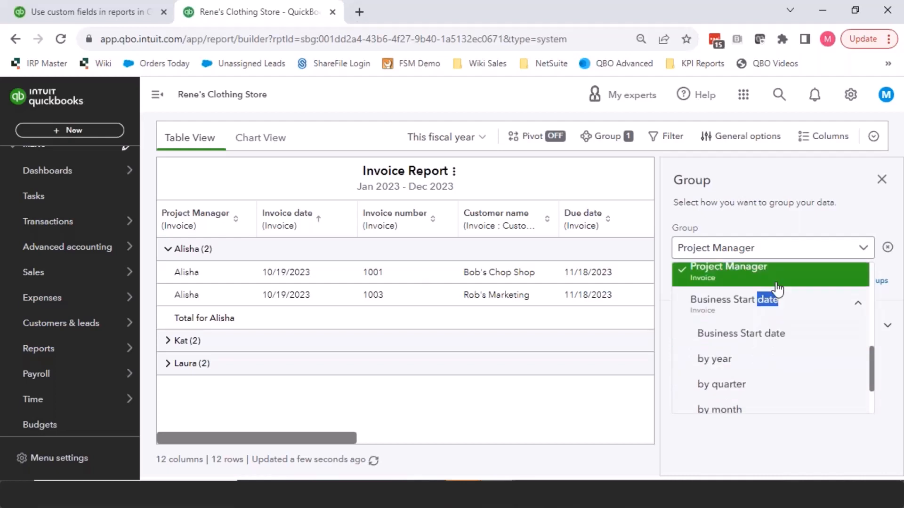
scroll(777, 288, up, 1)
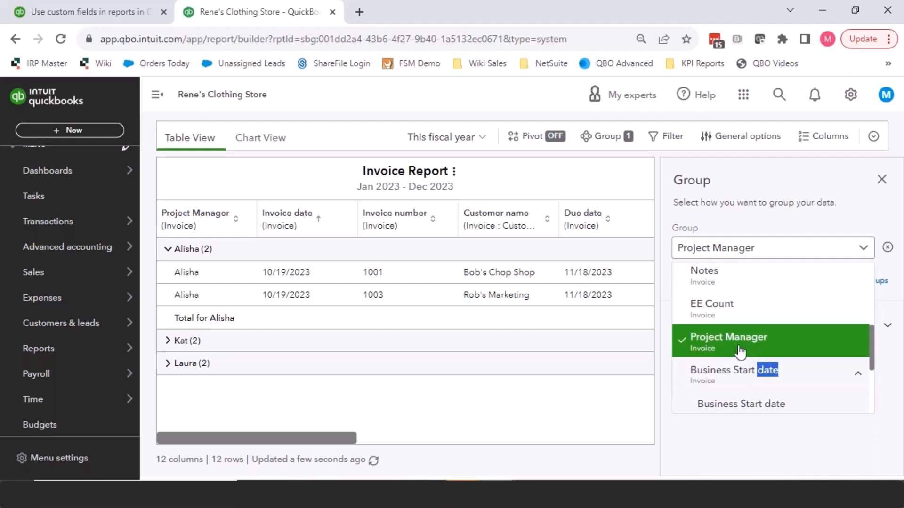
click(752, 219)
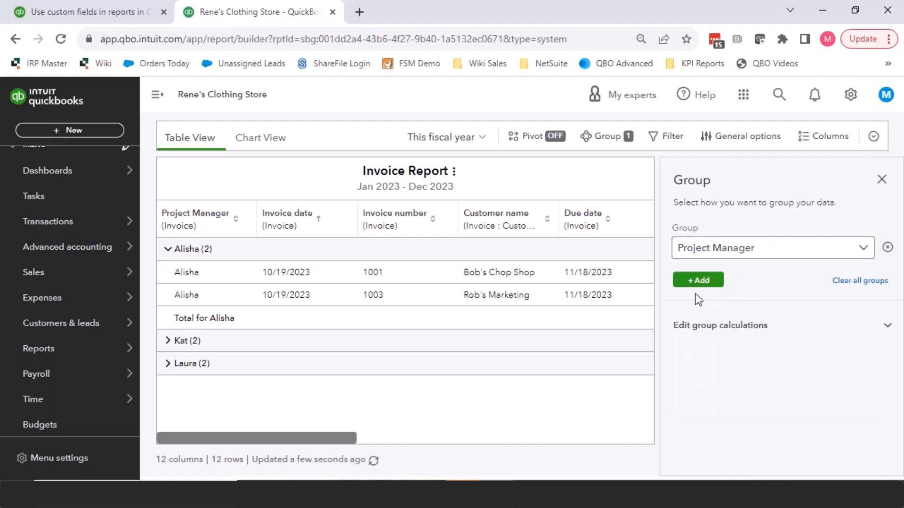
- Add EE Count as a subgroup under Project Manager in the Invoice Report, and expand the second project manager's group
click(698, 281)
click(753, 300)
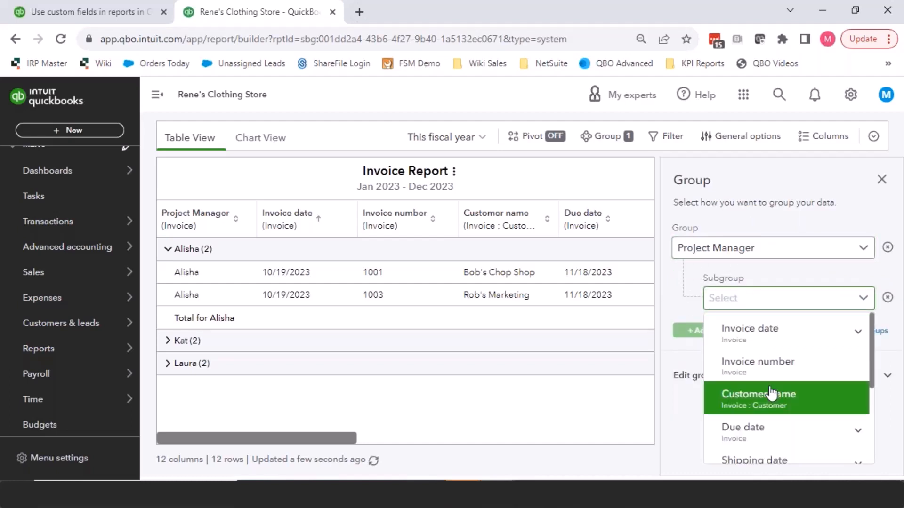
scroll(770, 392, down, 3)
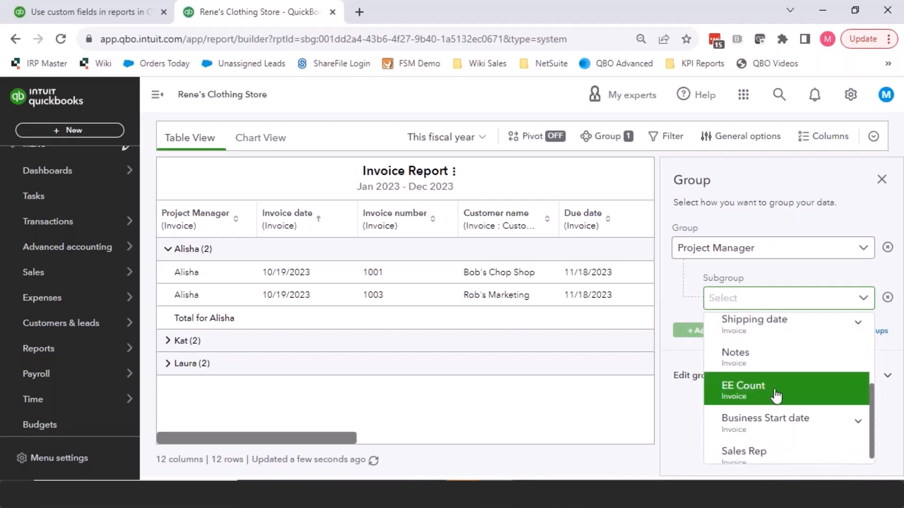
click(776, 396)
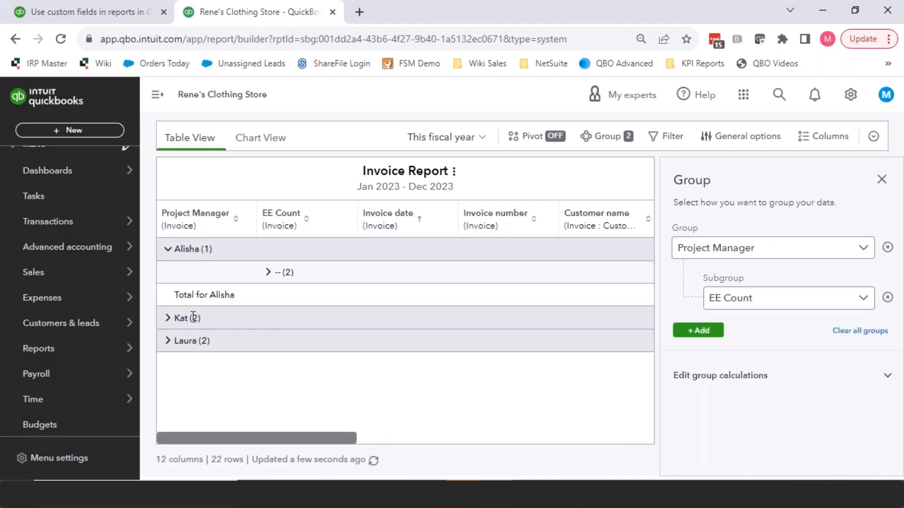
click(169, 319)
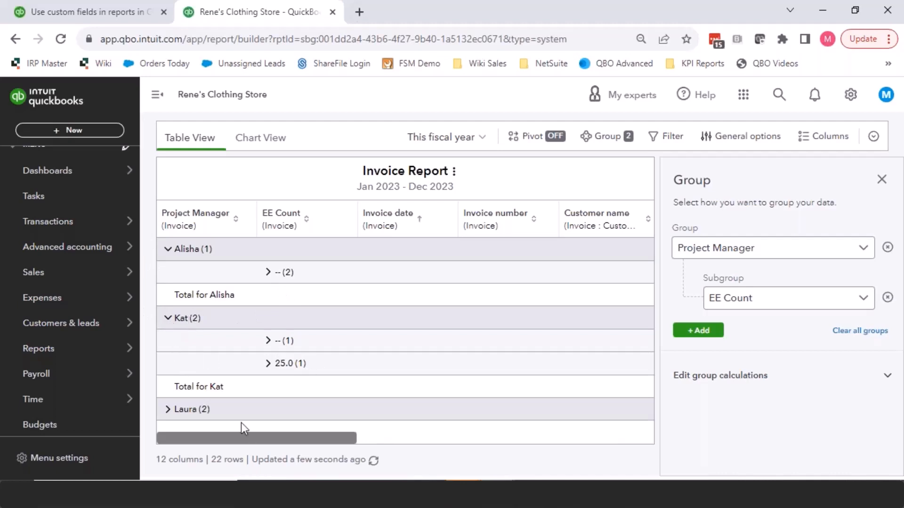
drag(248, 438, 188, 442)
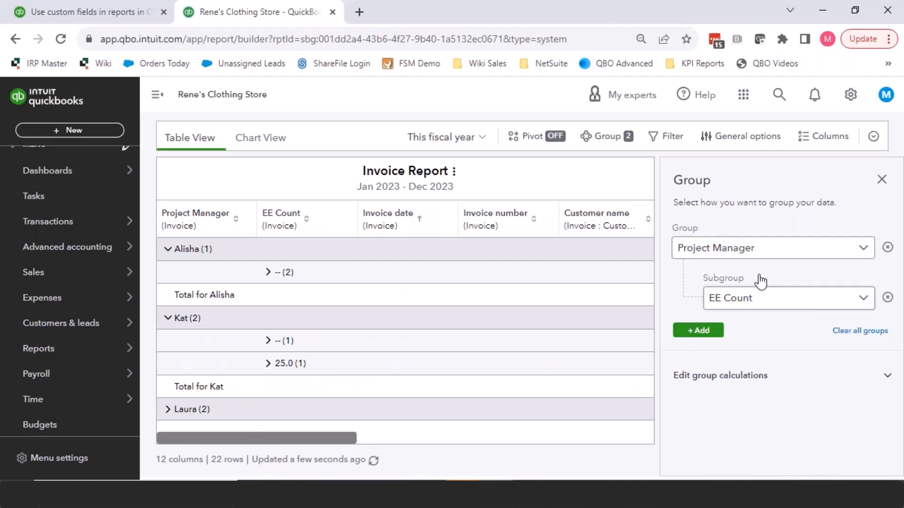
- Clear all groups from the Invoice Report
click(883, 181)
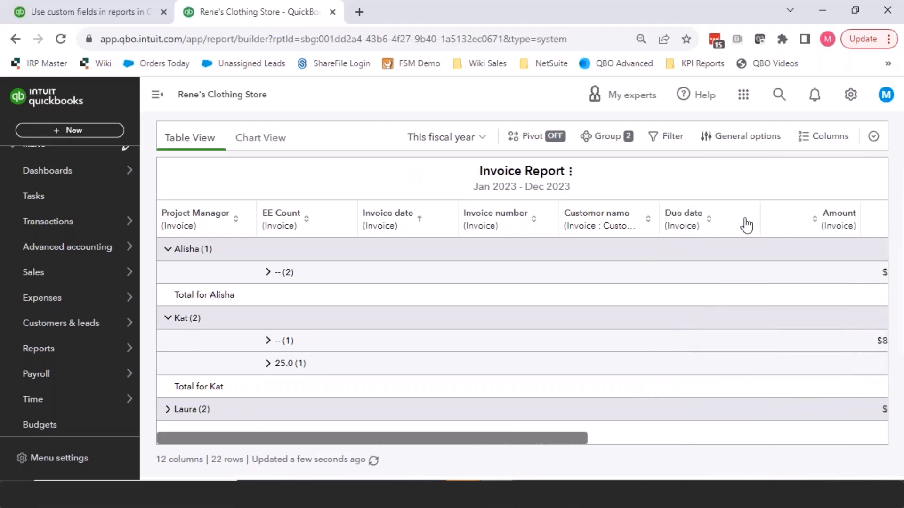
click(619, 141)
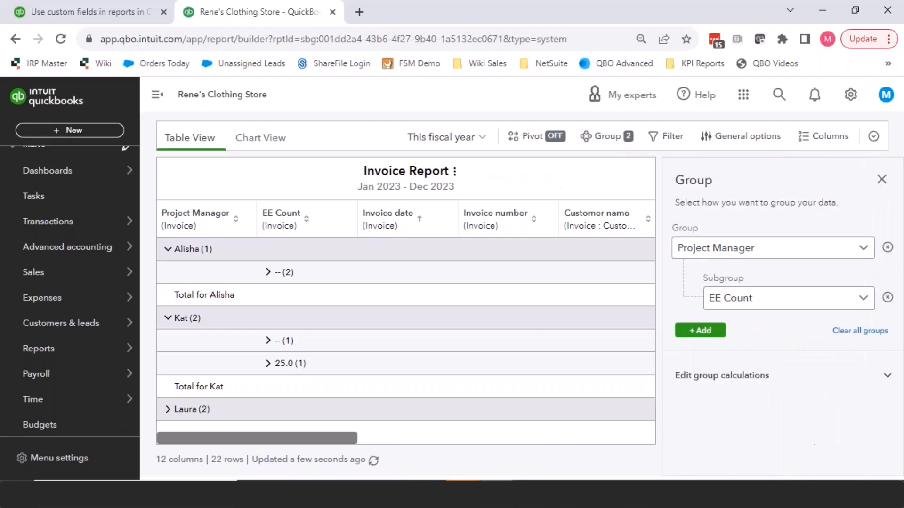
click(870, 331)
- Check which custom fields can be used to filter the Invoice Report, and close the filter settings without adding a filter
click(668, 136)
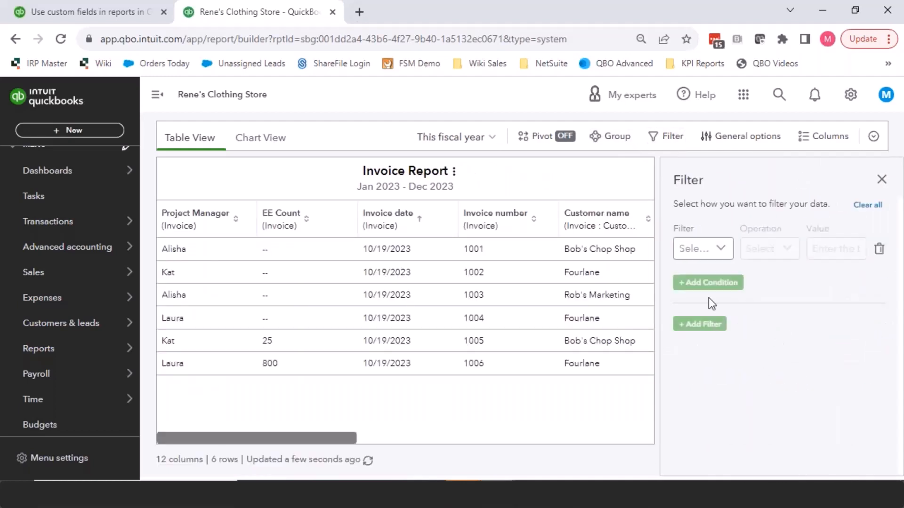
click(716, 248)
scroll(712, 350, down, 5)
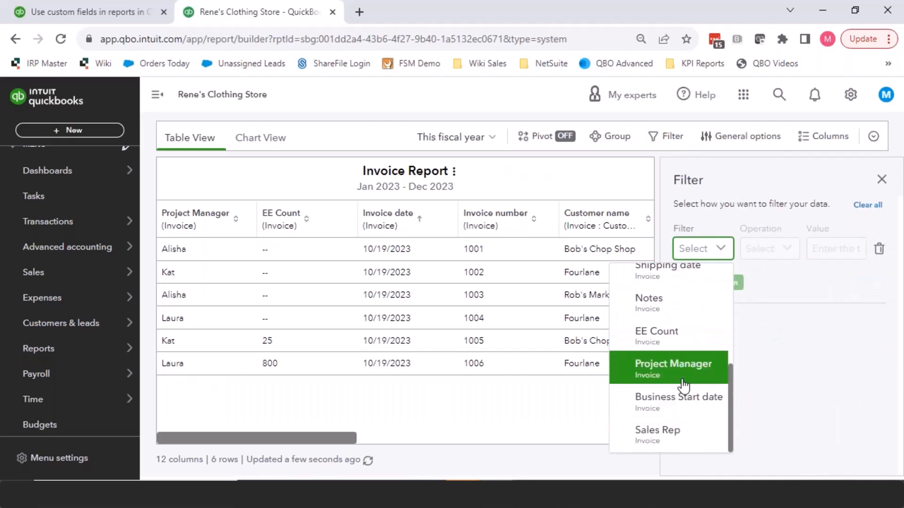
click(851, 353)
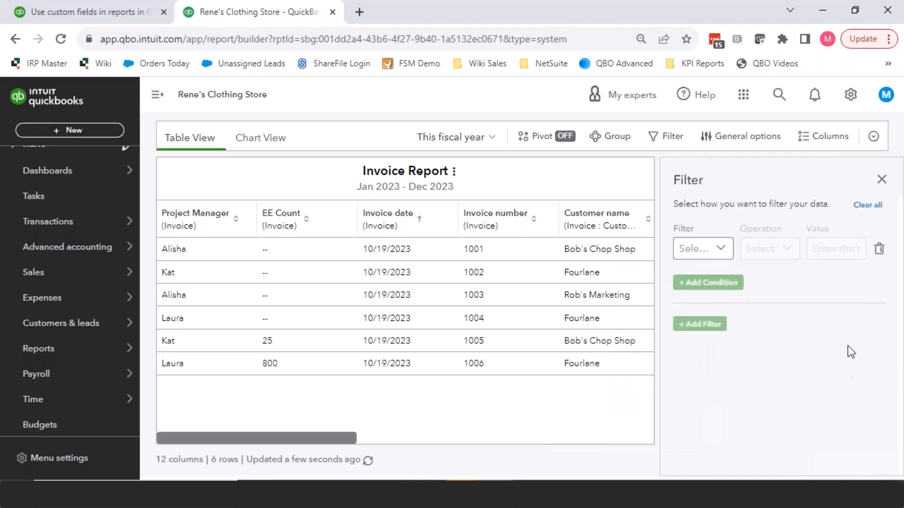
click(882, 179)
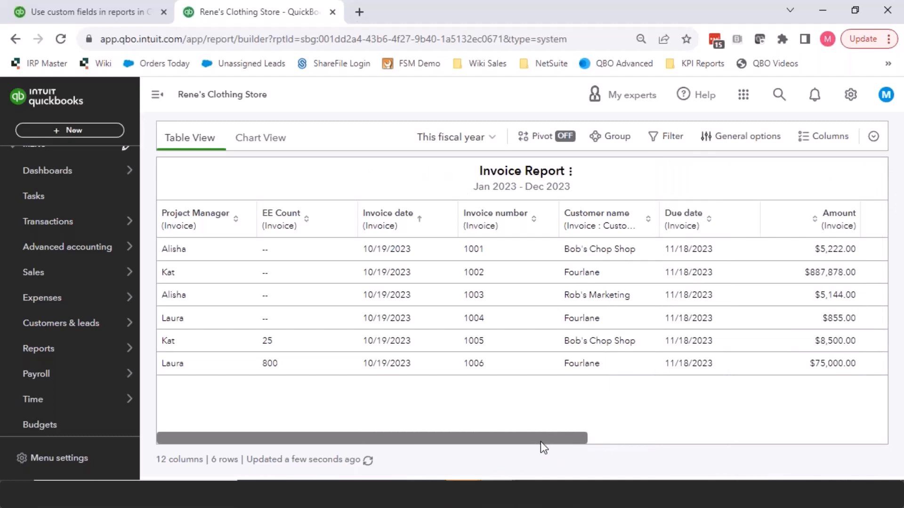
- Examine the Notes, Business Start date and Sales Rep columns of the Invoice Report, and return to its first columns
drag(533, 440, 796, 421)
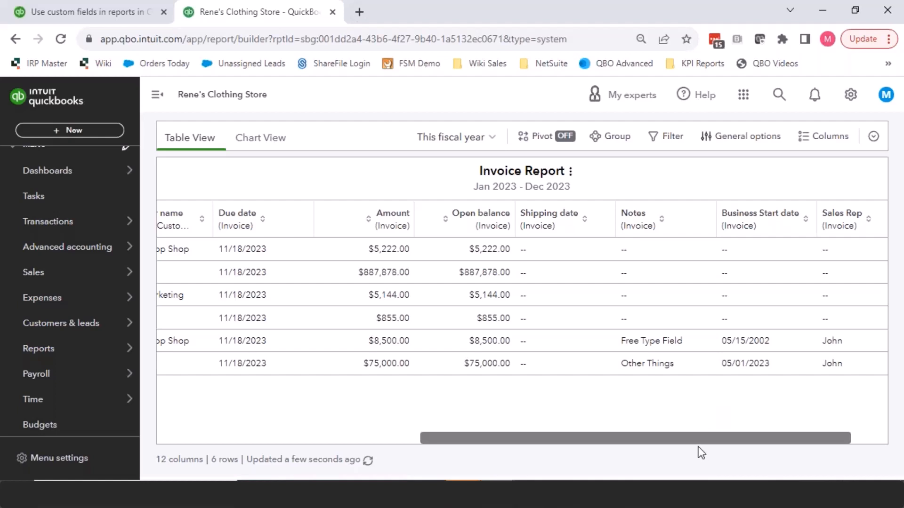
drag(701, 441, 781, 440)
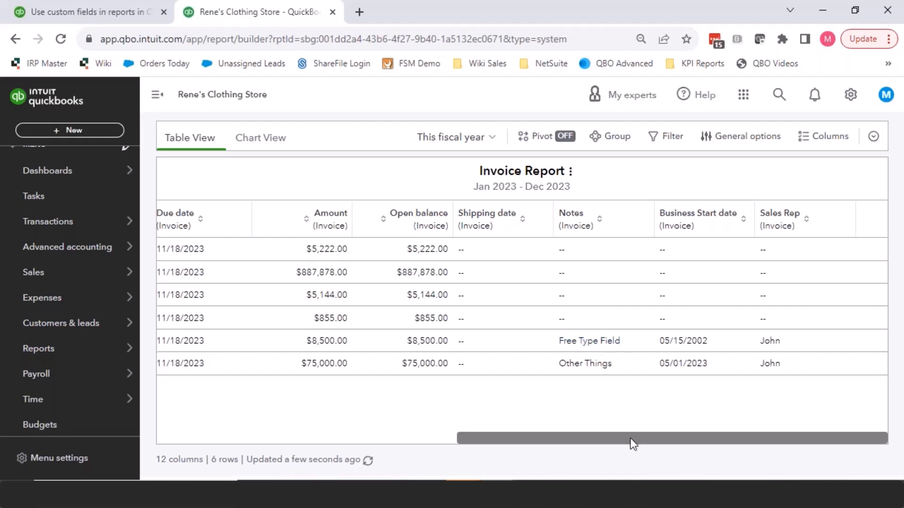
drag(631, 439, 323, 446)
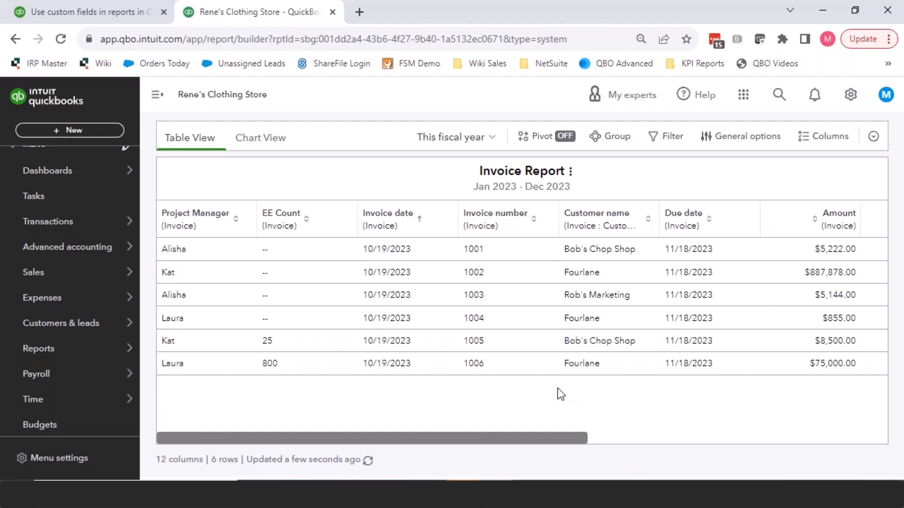
- Search the company globally for the project manager's first name, and open Advanced Search
click(779, 96)
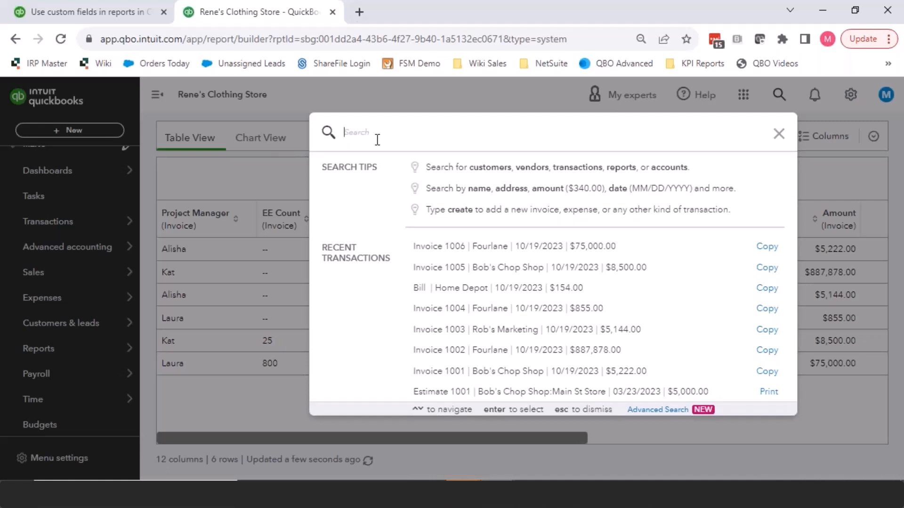
text(Kat)
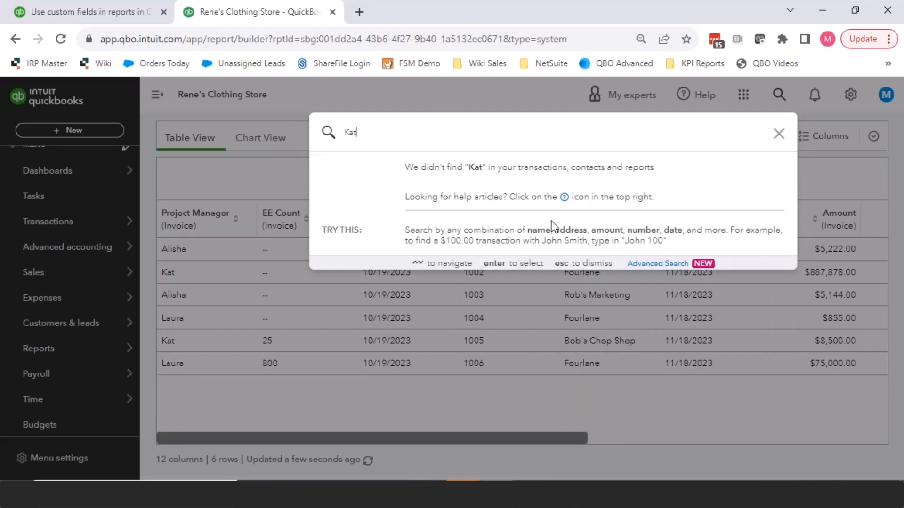
click(663, 266)
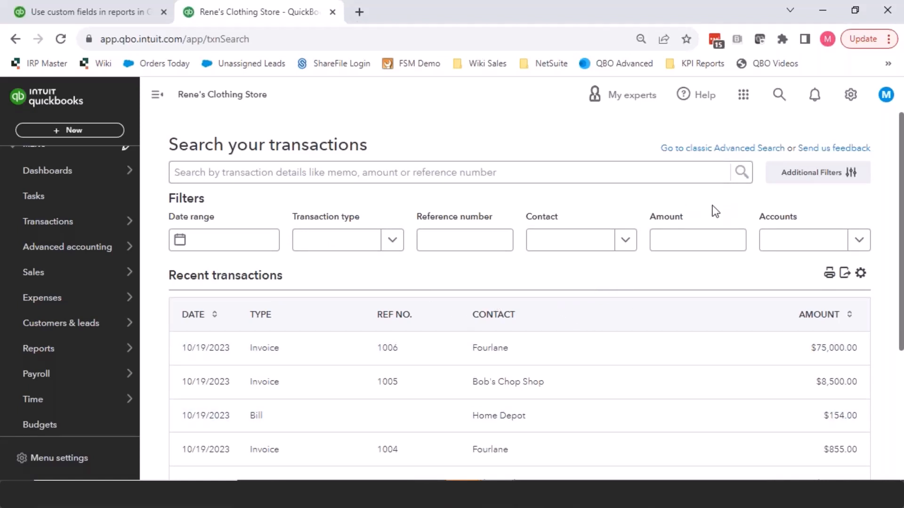
- Filter the transaction search by one project manager using the Project Manager custom field among the additional filters
click(810, 178)
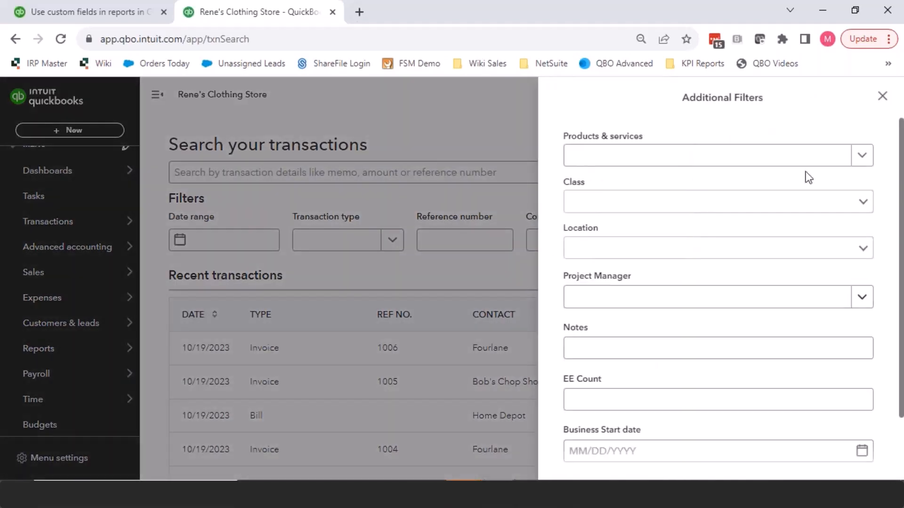
click(882, 96)
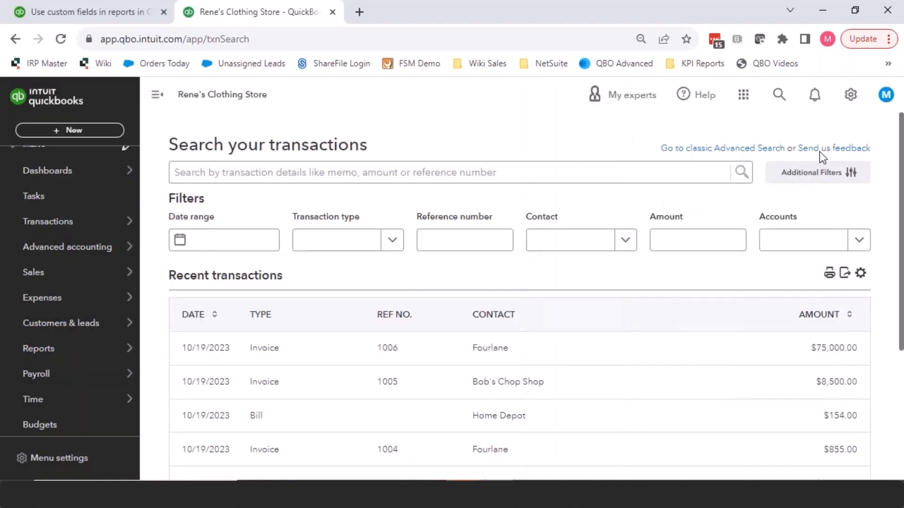
click(837, 181)
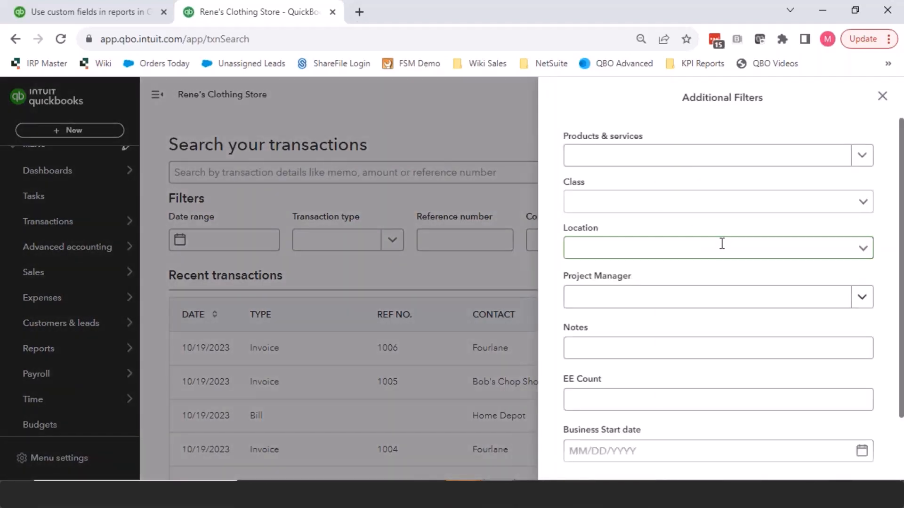
scroll(713, 302, down, 2)
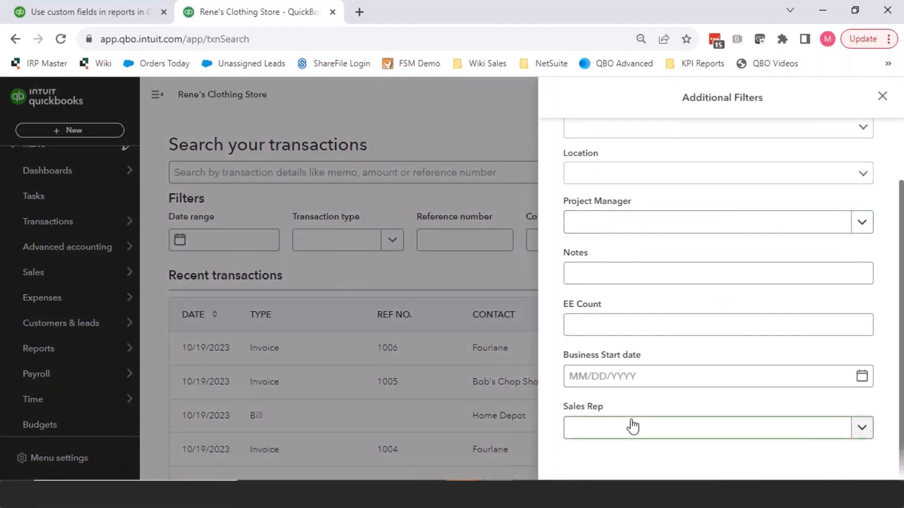
click(644, 224)
click(620, 254)
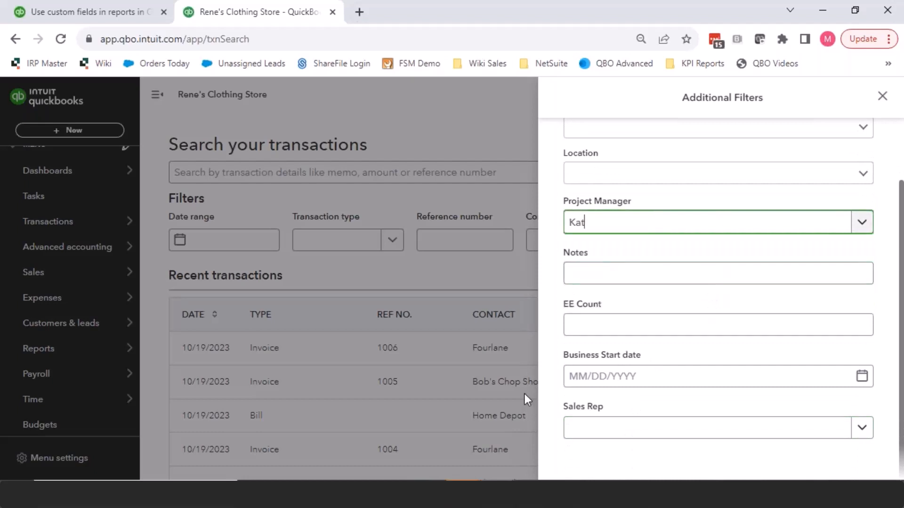
scroll(701, 210, up, 2)
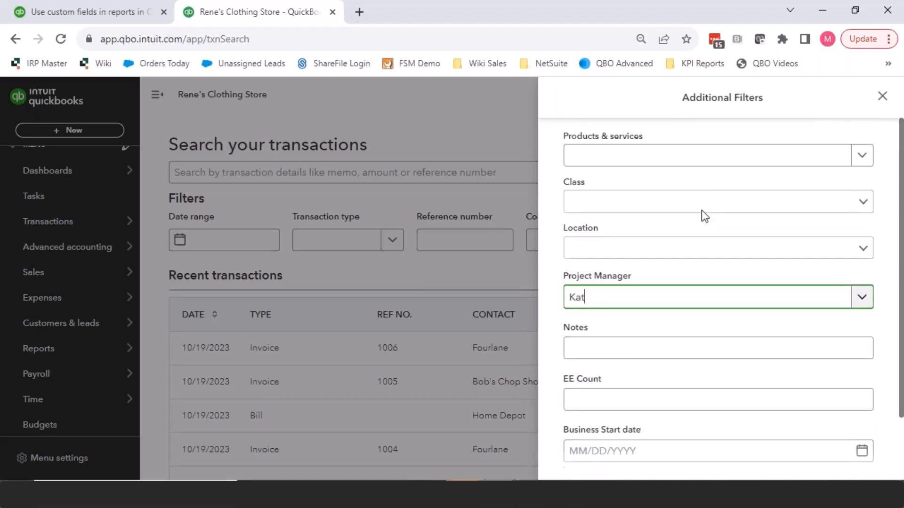
click(882, 96)
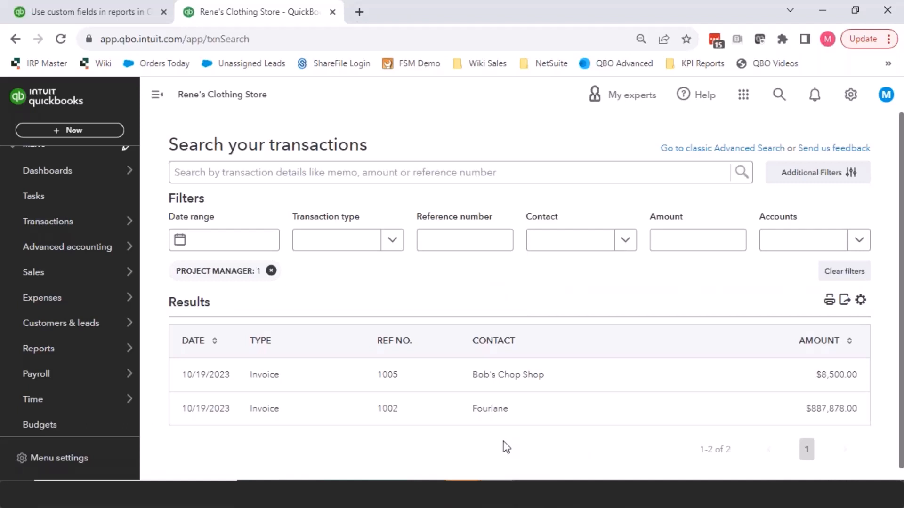
- Search the company globally for the project manager's first name, and close the global search
click(779, 96)
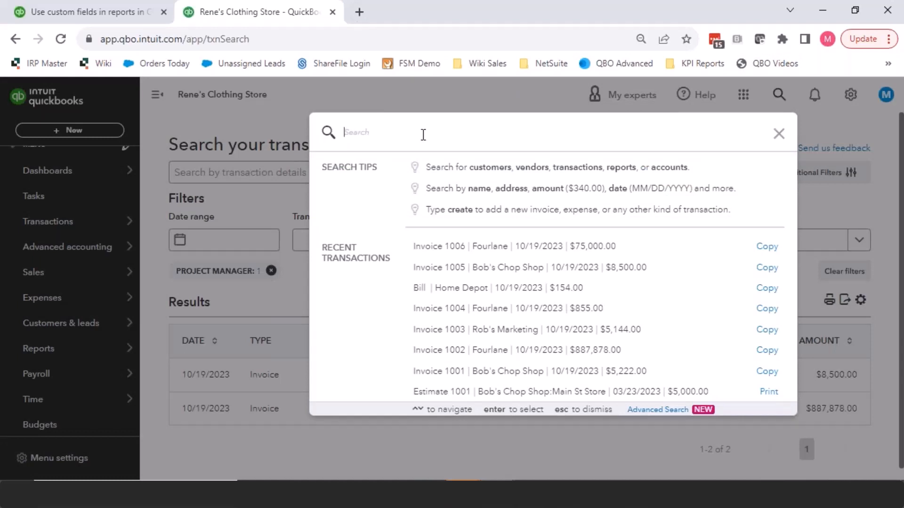
text(AKsl)
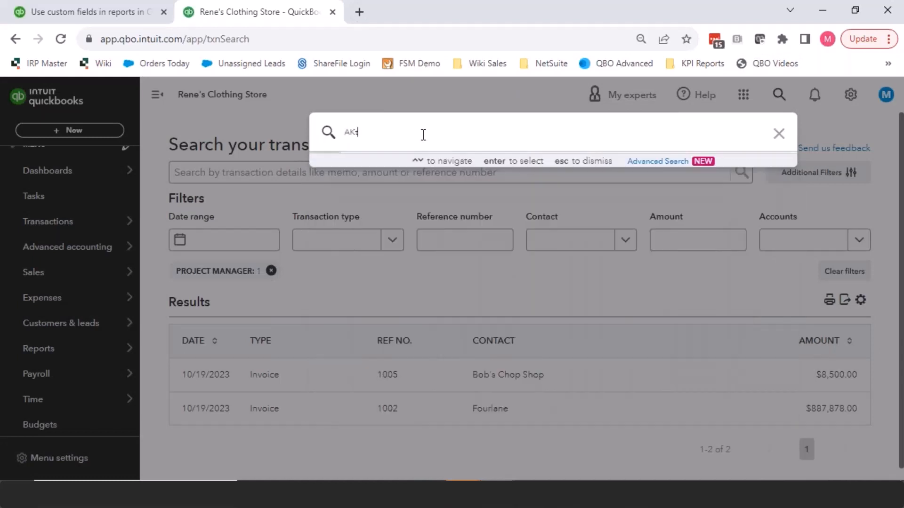
key(BackSpace)
key(BackSpace)
key(BackSpace)
key(BackSpace)
text(Kat)
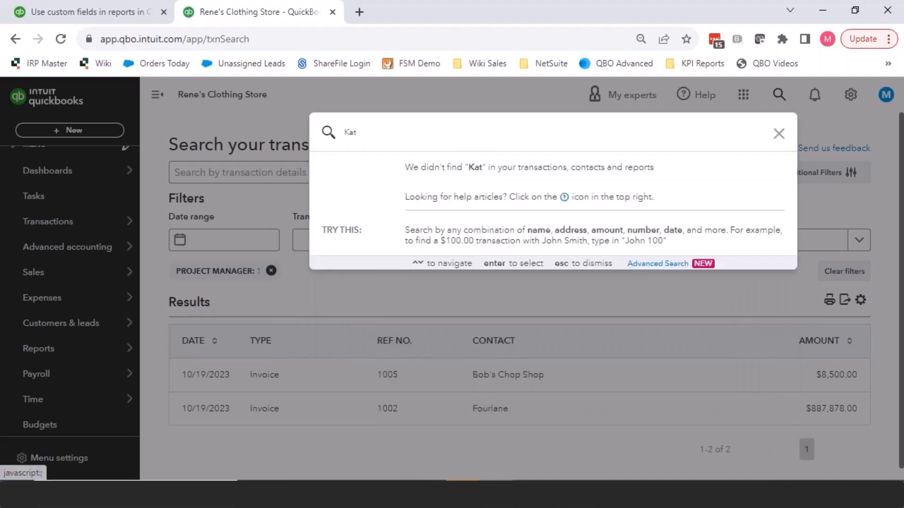
click(780, 135)
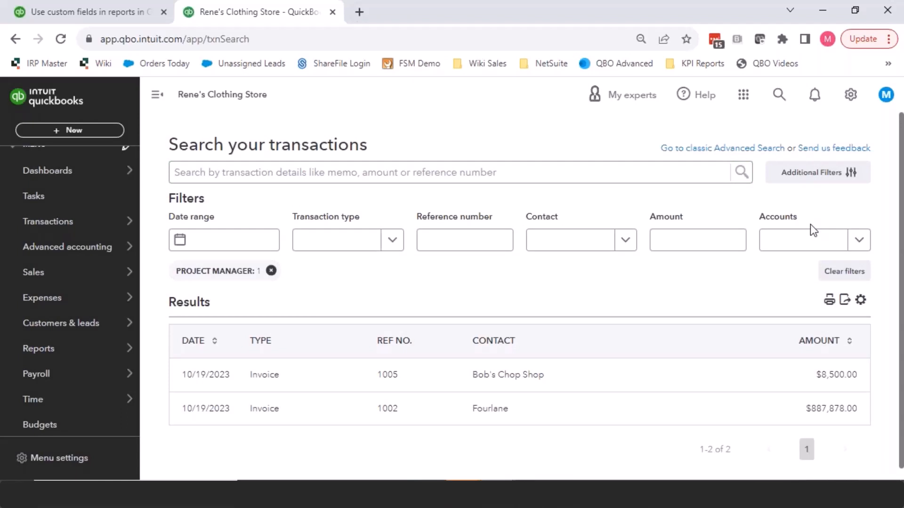
- Review the custom fields offered among the additional filters, and export the transaction search results filtered by project manager
click(817, 173)
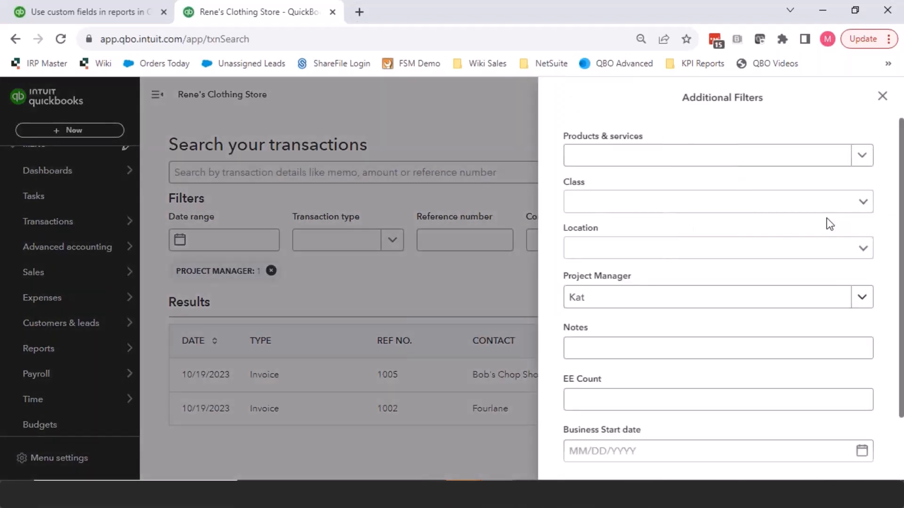
scroll(676, 173, down, 2)
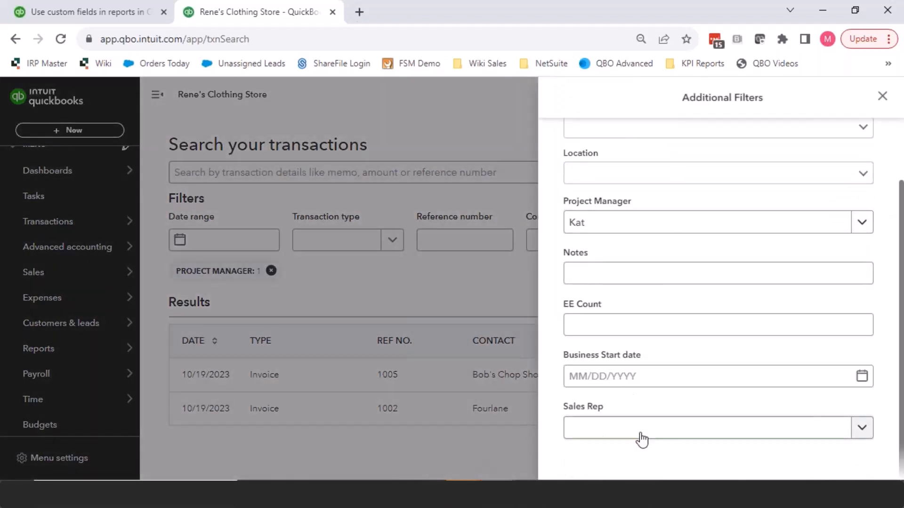
click(882, 96)
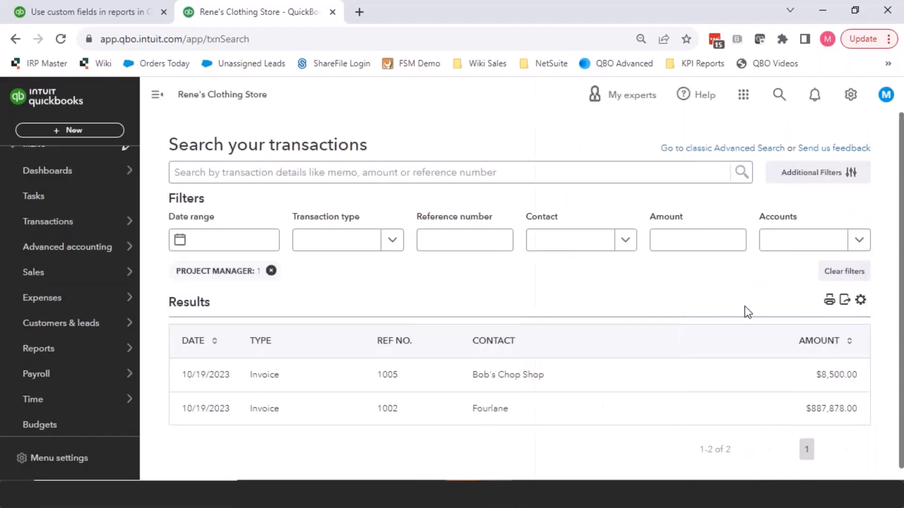
click(846, 302)
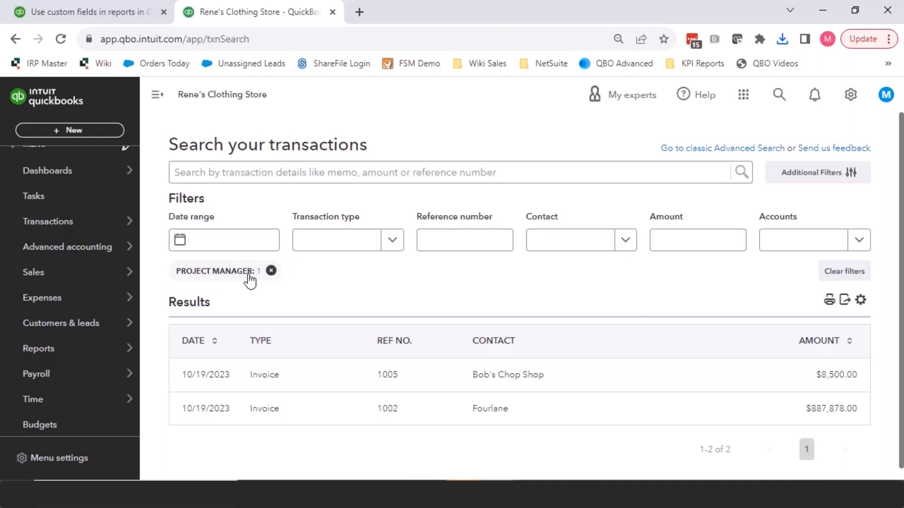
- Narrow the project manager's transactions to an EE Count of 25, and remove the EE Count filter again
click(845, 172)
scroll(718, 301, down, 2)
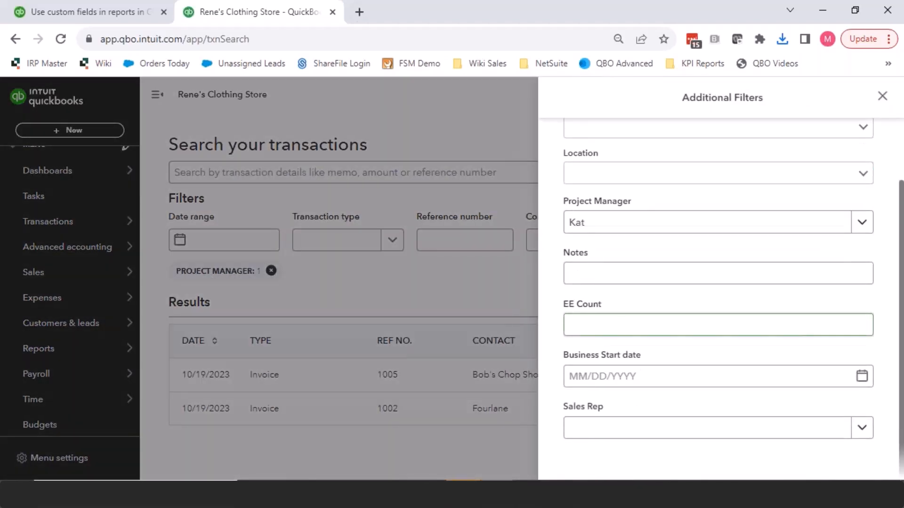
click(719, 324)
click(699, 322)
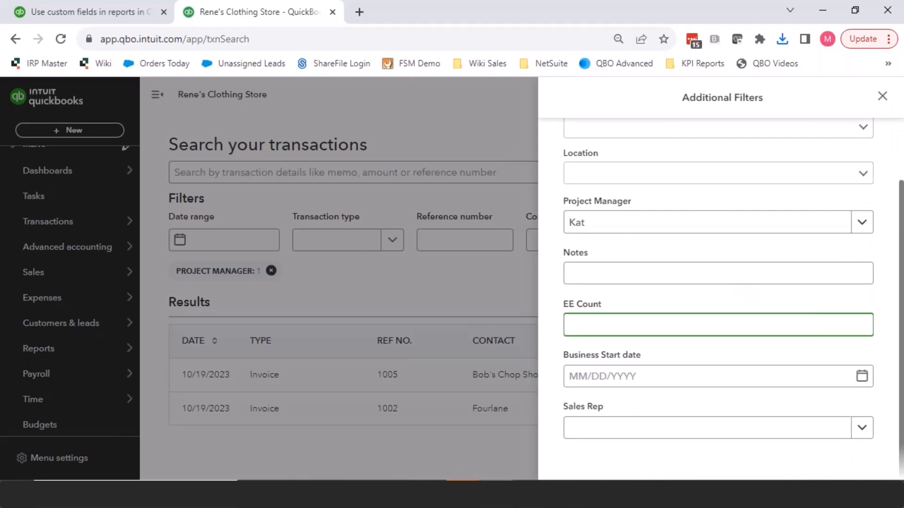
text(25)
click(750, 273)
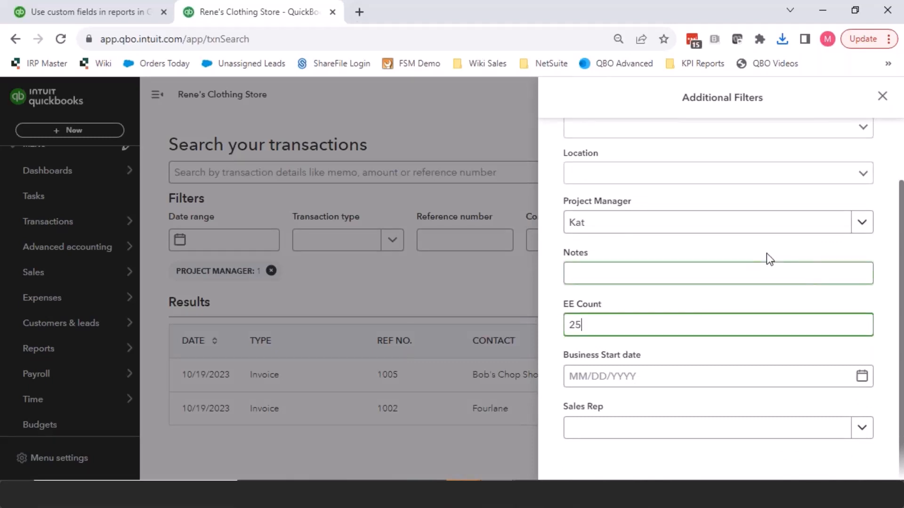
click(882, 96)
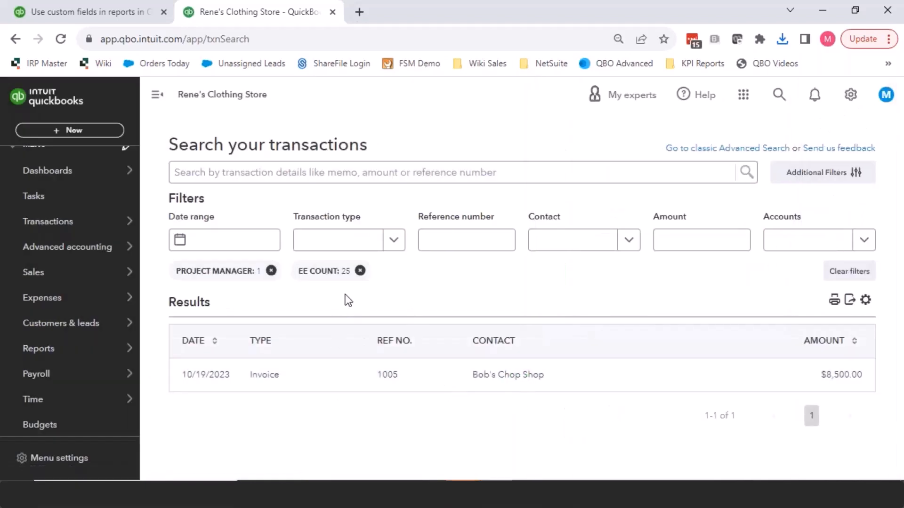
click(360, 271)
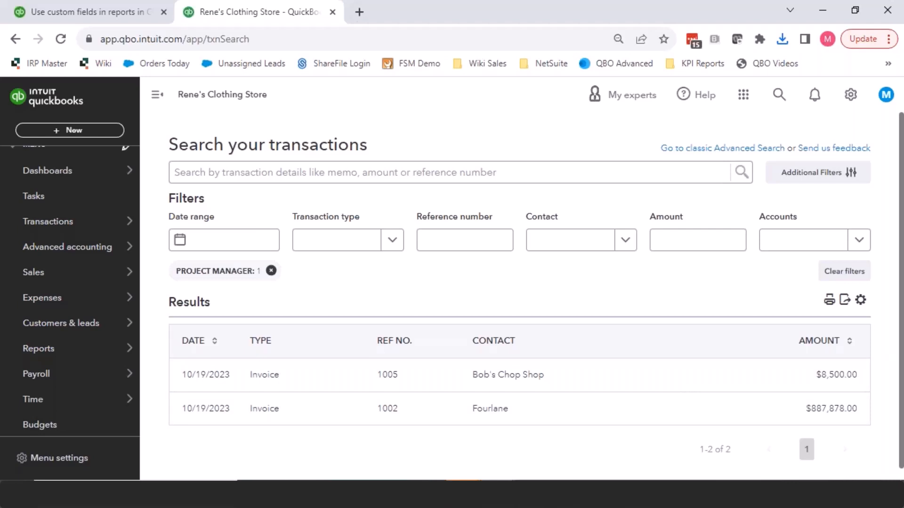
key(alt+Tab)
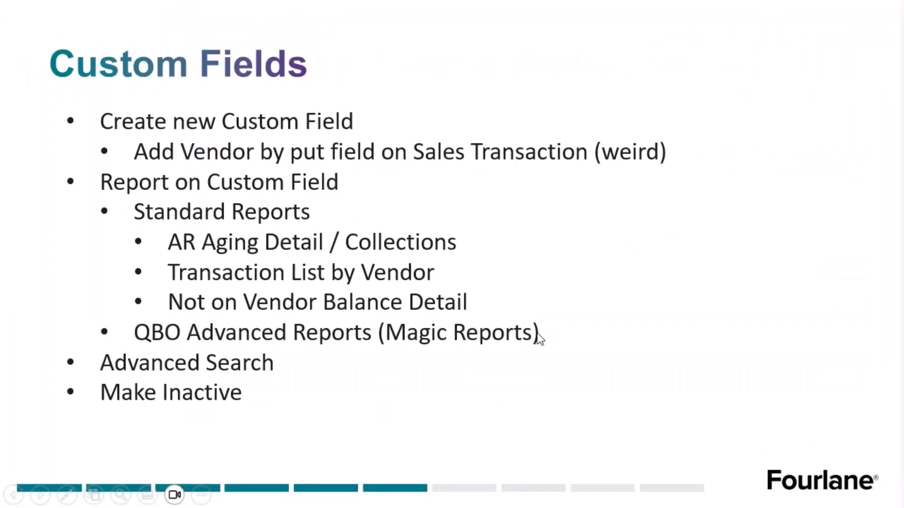
key(Right)
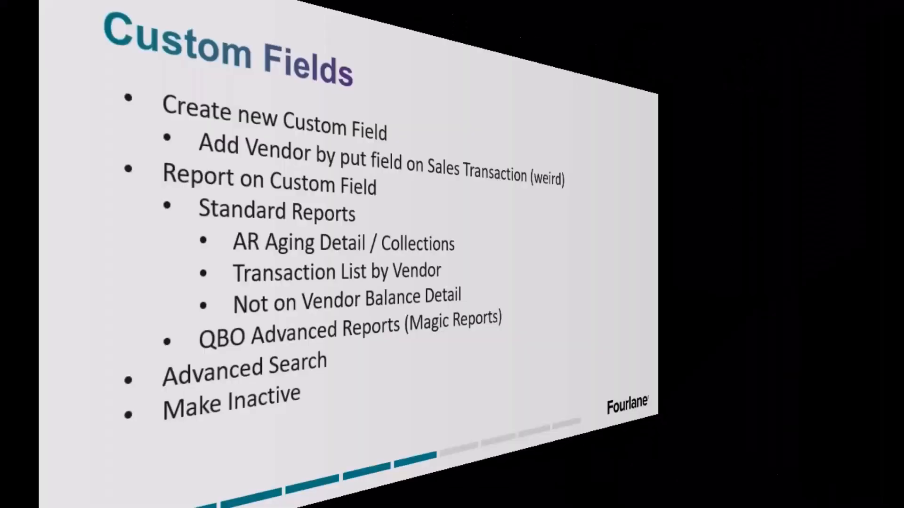